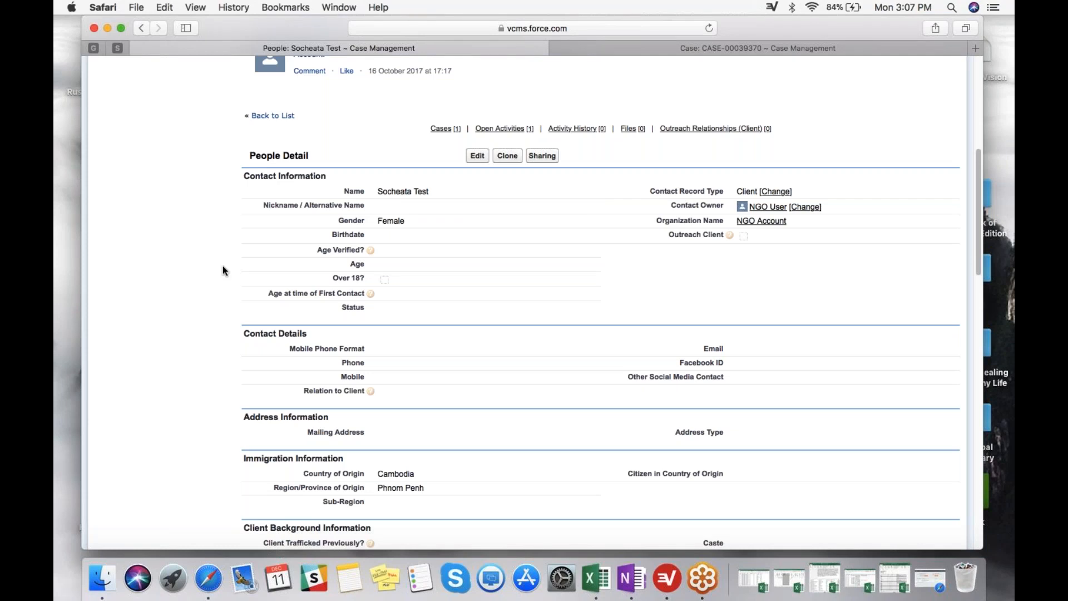
# Search for Phnom Penh, Cambodia on the Client's Origin map of the client's record.
pyautogui.scroll(1, 223, 266)
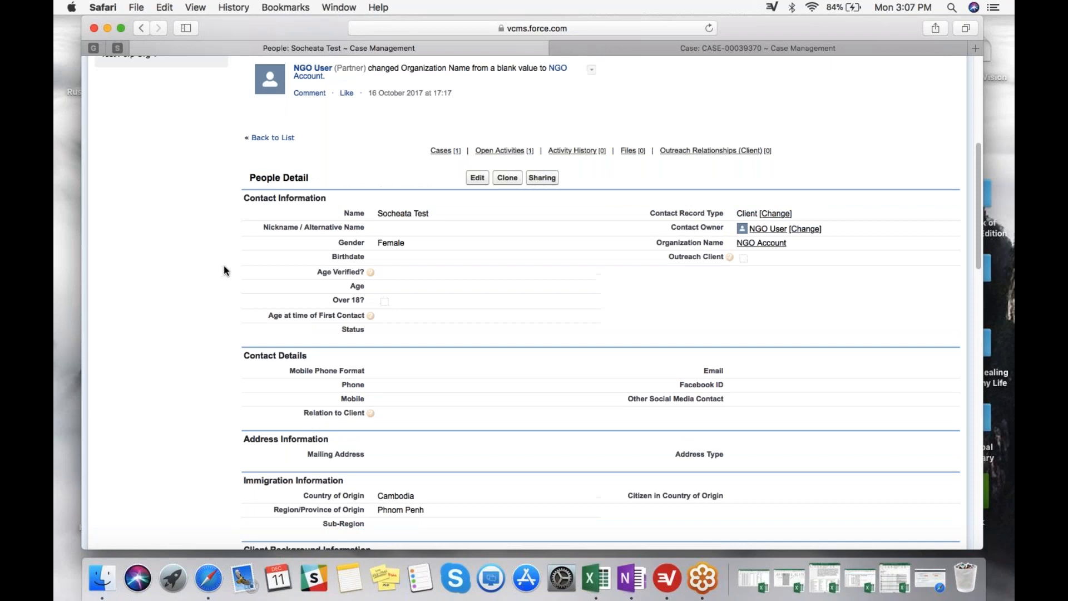
pyautogui.scroll(10, 223, 271)
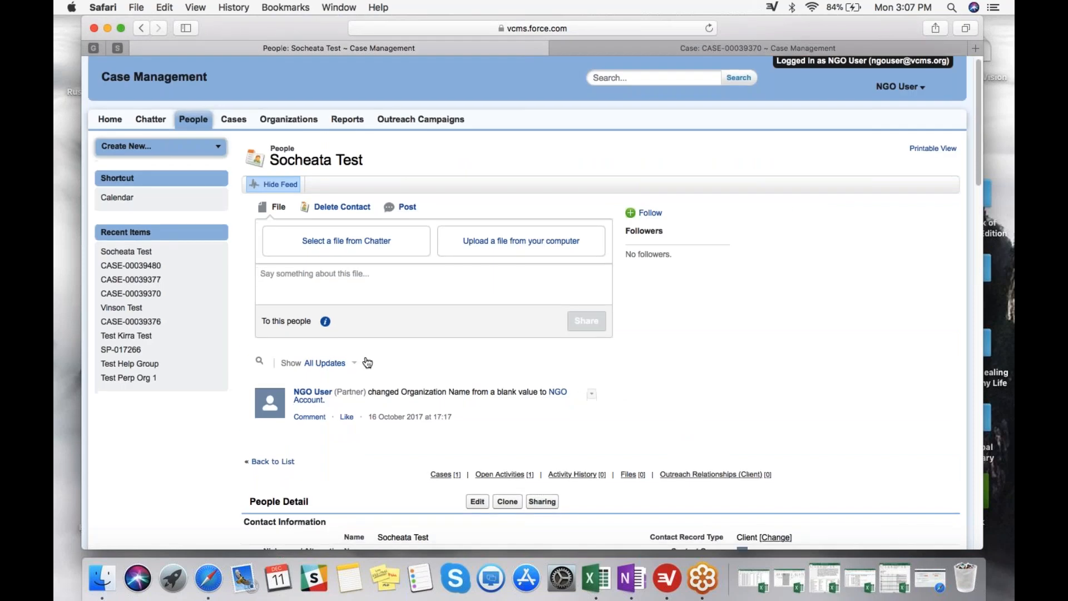
pyautogui.scroll(-3, 390, 372)
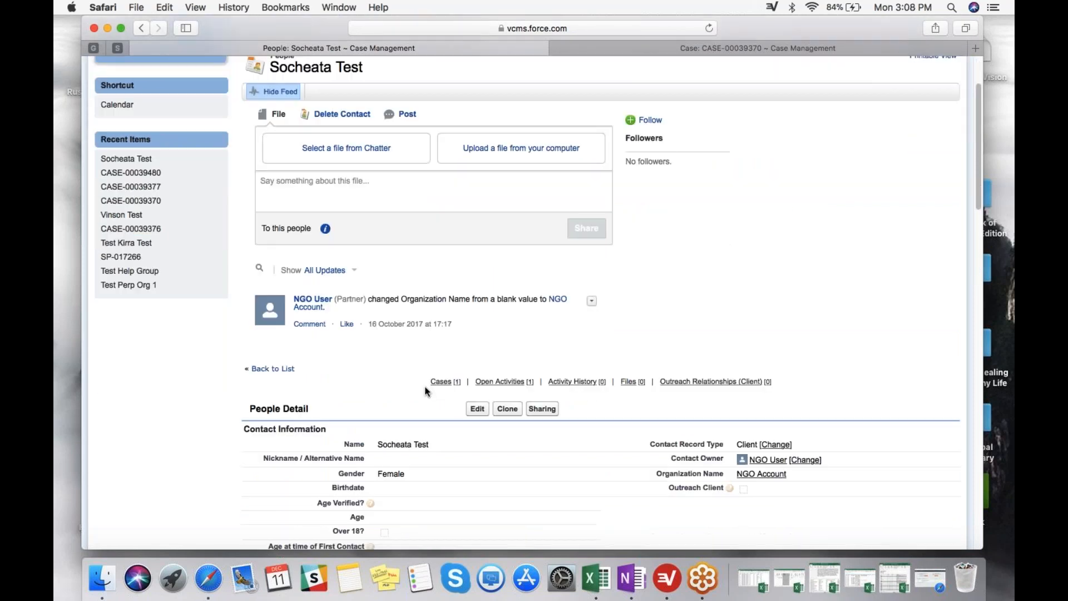
pyautogui.scroll(-3, 445, 393)
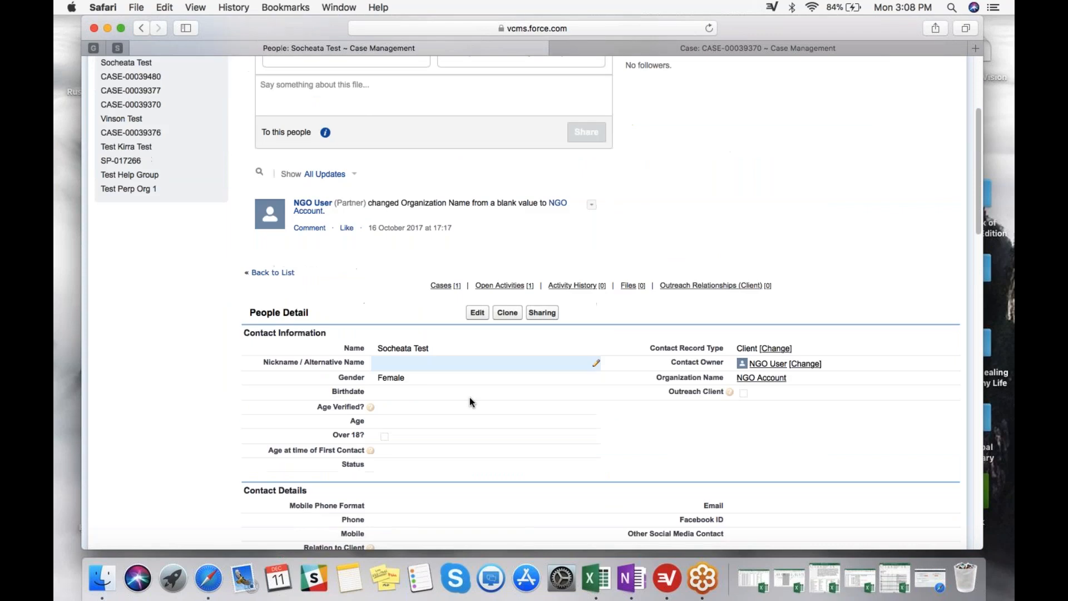
pyautogui.scroll(-15, 462, 393)
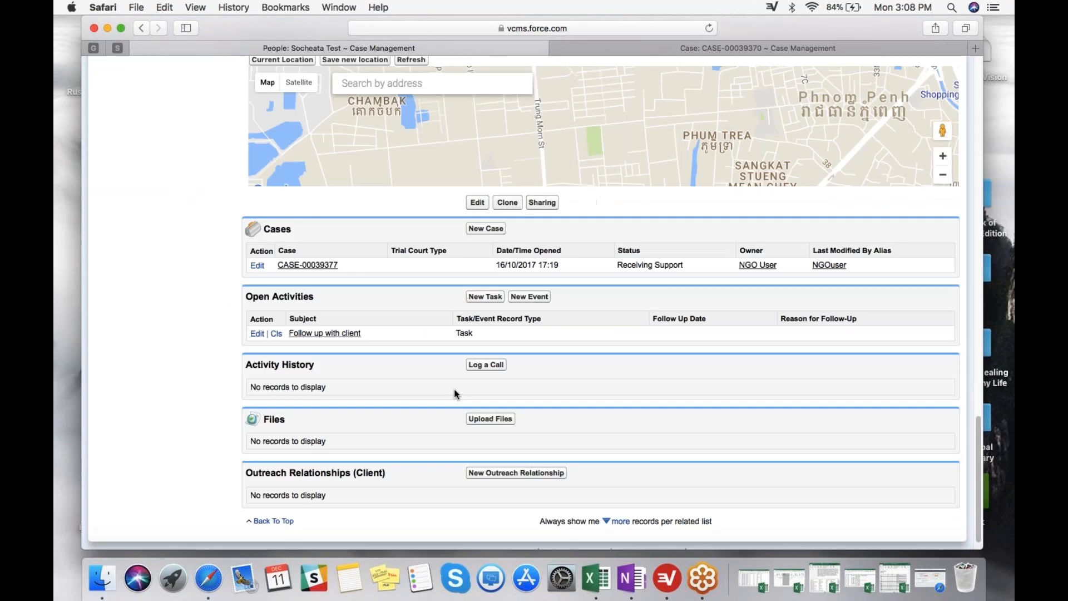
pyautogui.scroll(4, 454, 393)
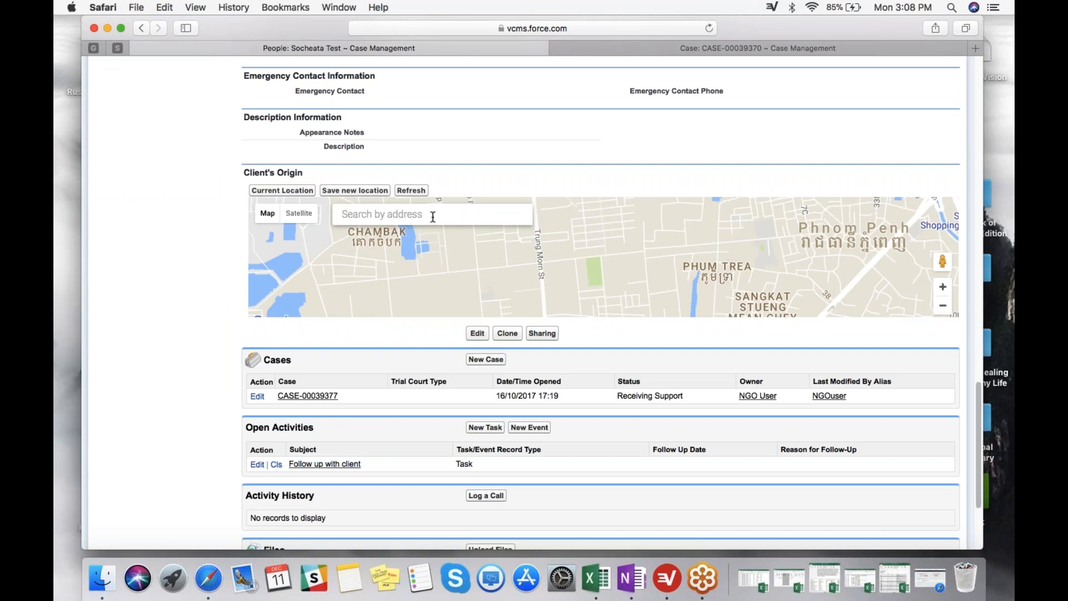
pyautogui.click(366, 215)
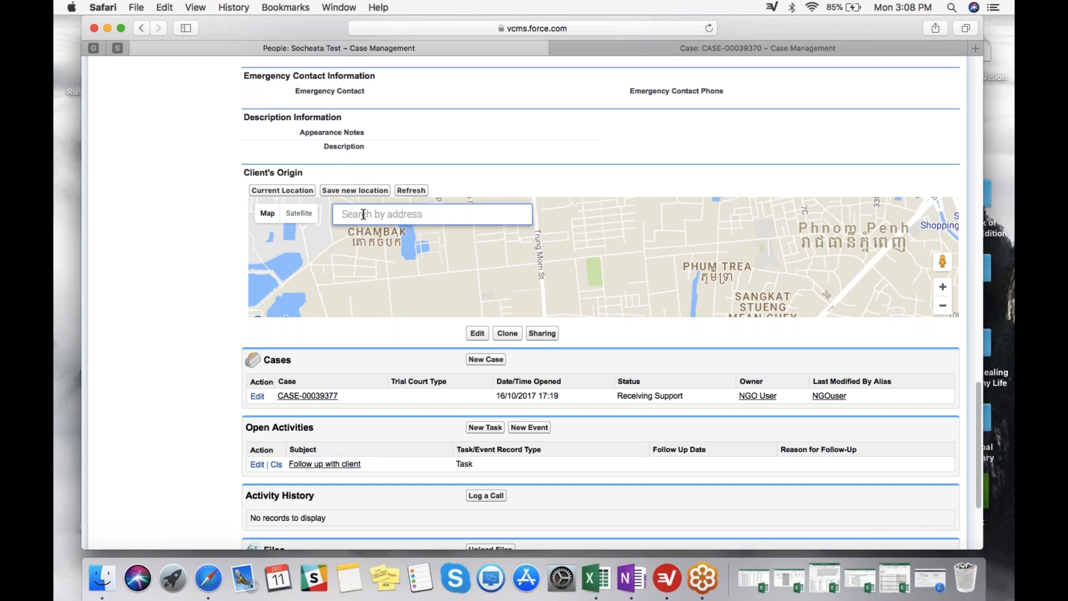
pyautogui.write('phnom')
pyautogui.click(415, 236)
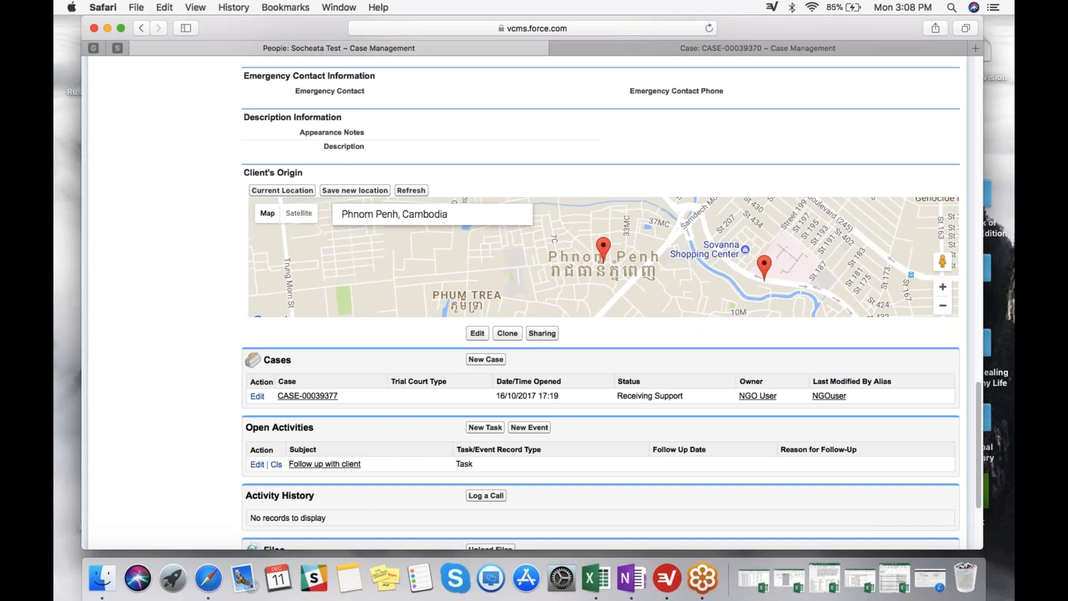
# Move the origin marker to the area near St 308, just west of Sangkat Tonle Basak.
pyautogui.moveTo(717, 272); pyautogui.dragTo(553, 310)
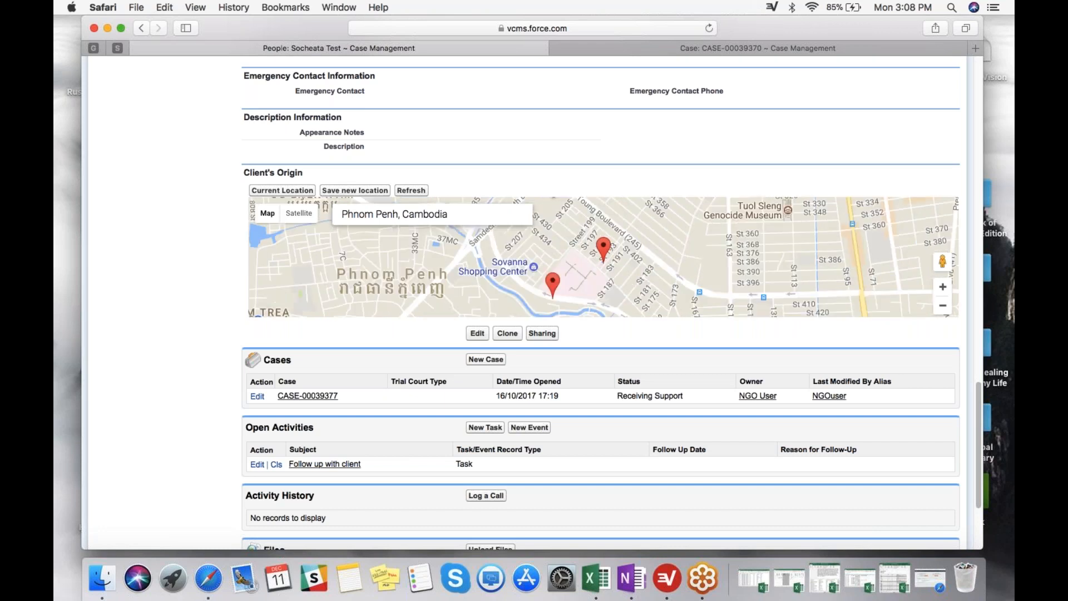
pyautogui.moveTo(745, 208); pyautogui.dragTo(656, 250)
pyautogui.moveTo(748, 275); pyautogui.dragTo(641, 260)
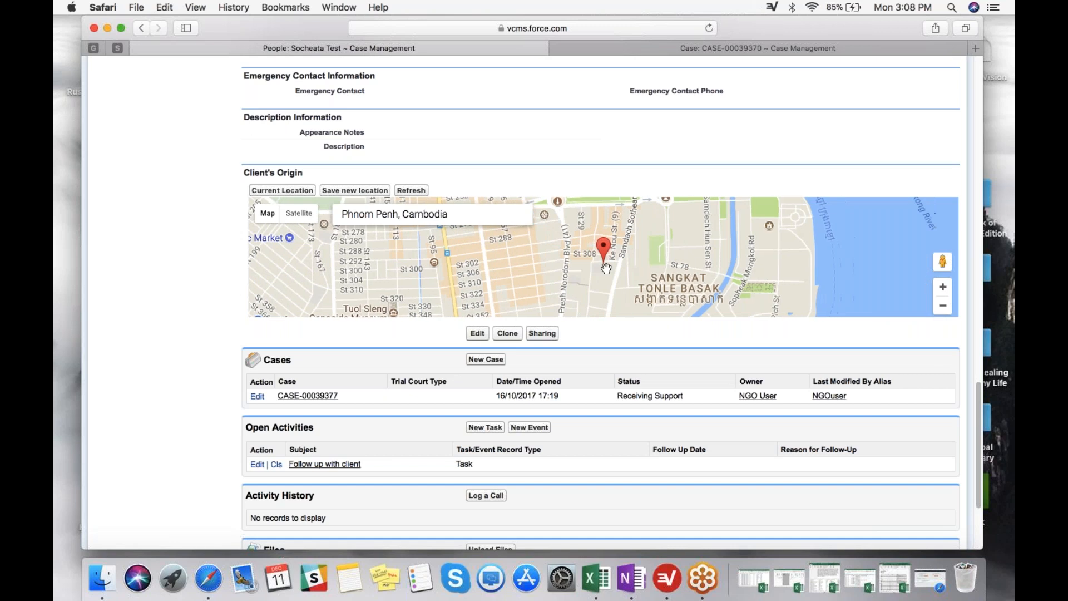
pyautogui.click(494, 268)
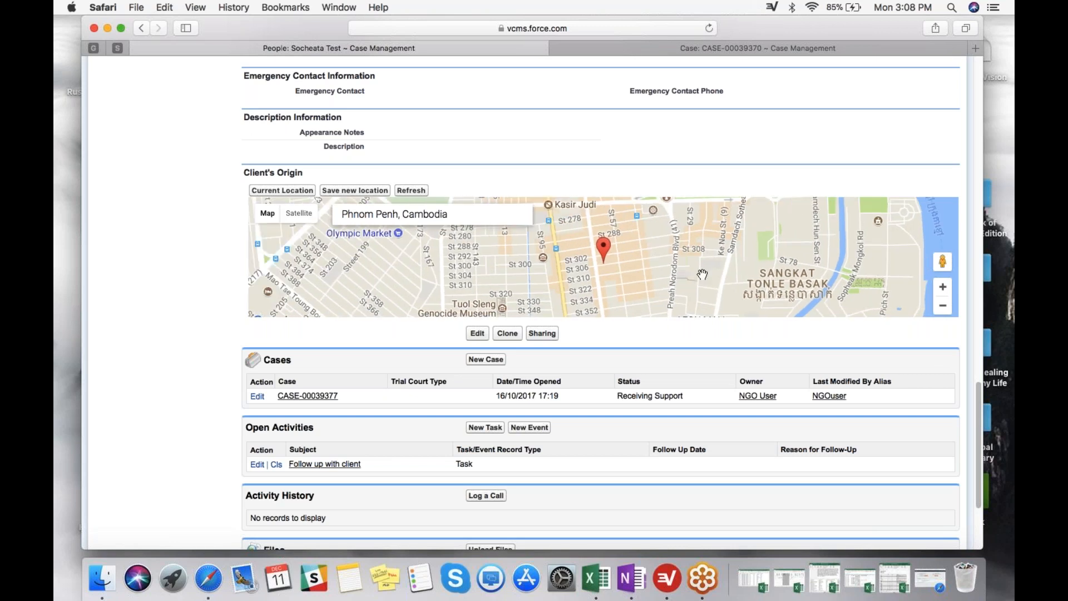
pyautogui.moveTo(702, 274); pyautogui.dragTo(667, 279)
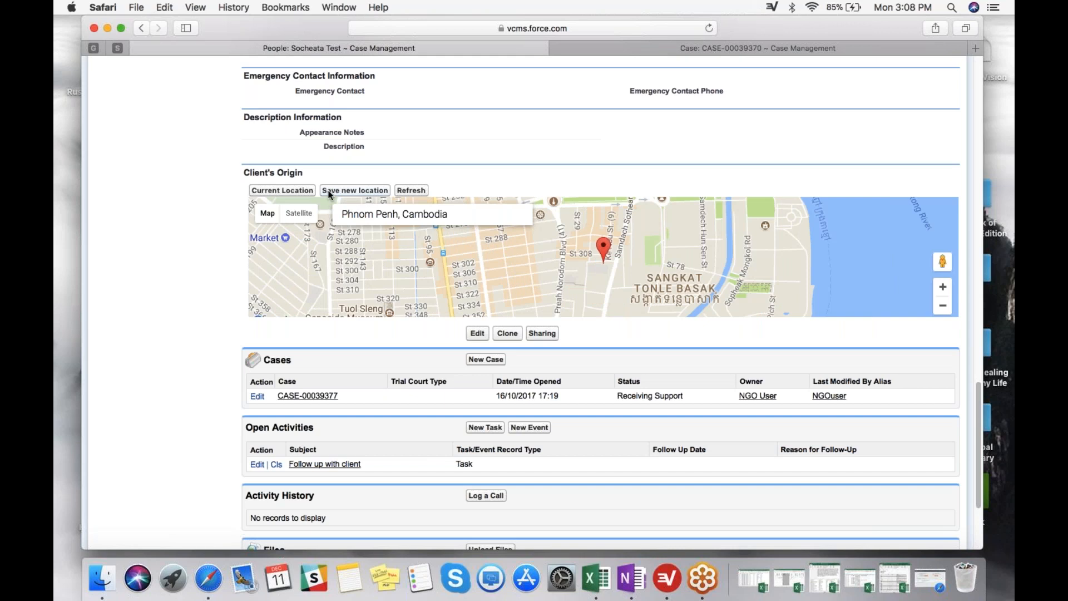
# Save the marker's position as the client's new origin location and refresh the record to display the updated map.
pyautogui.click(373, 192)
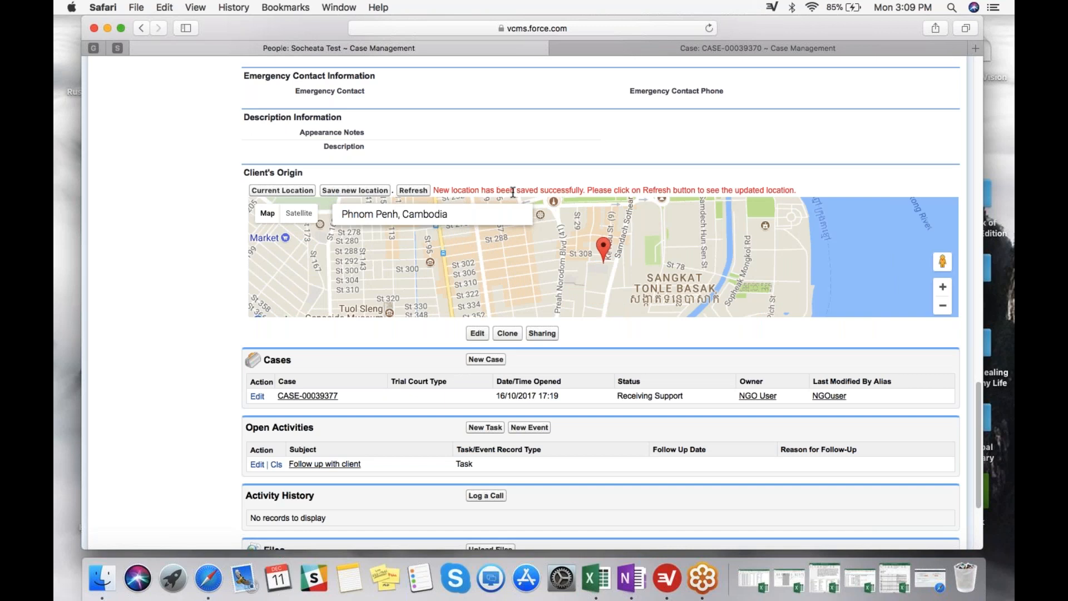
pyautogui.click(414, 191)
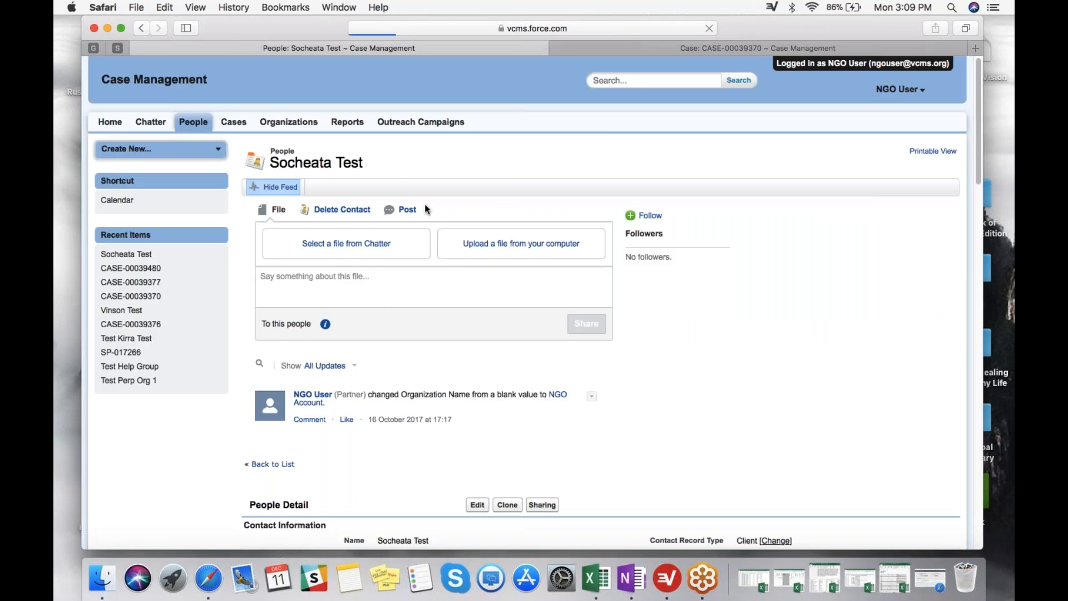
pyautogui.scroll(-15, 527, 352)
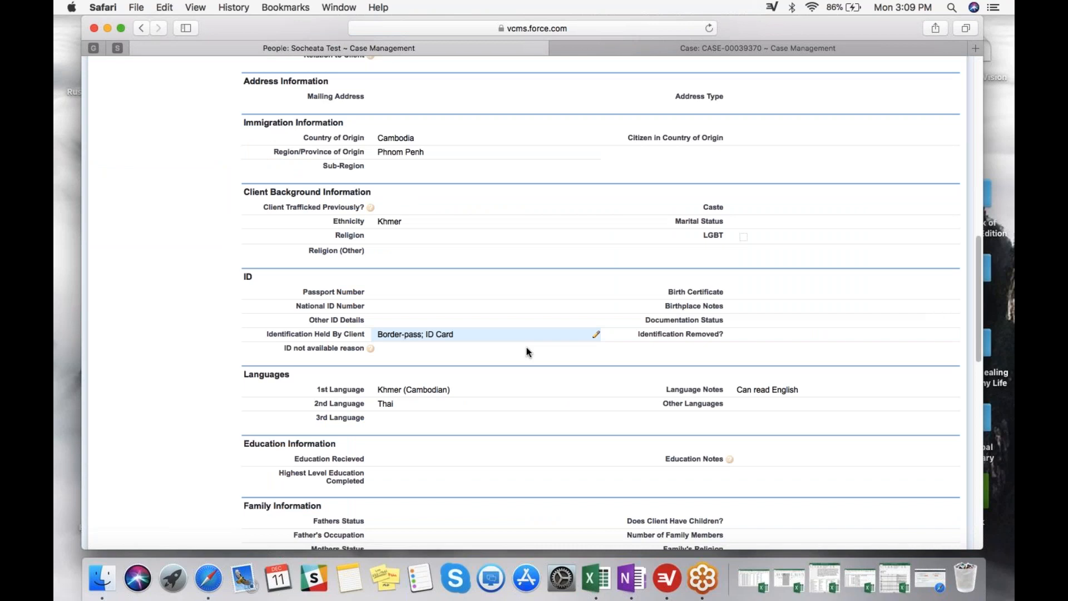
pyautogui.scroll(-10, 527, 352)
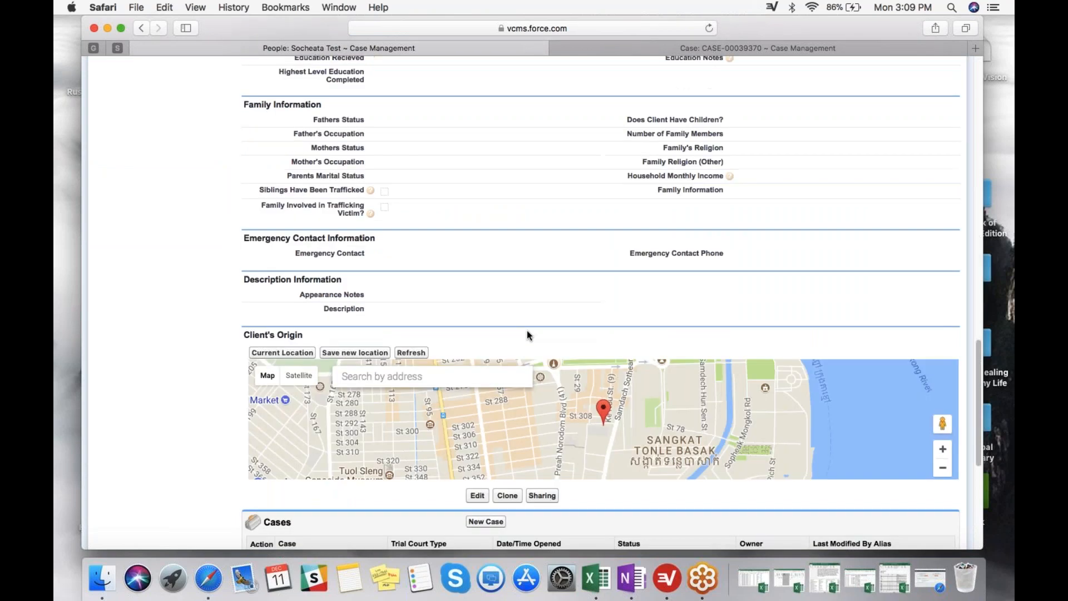
pyautogui.scroll(-2, 528, 333)
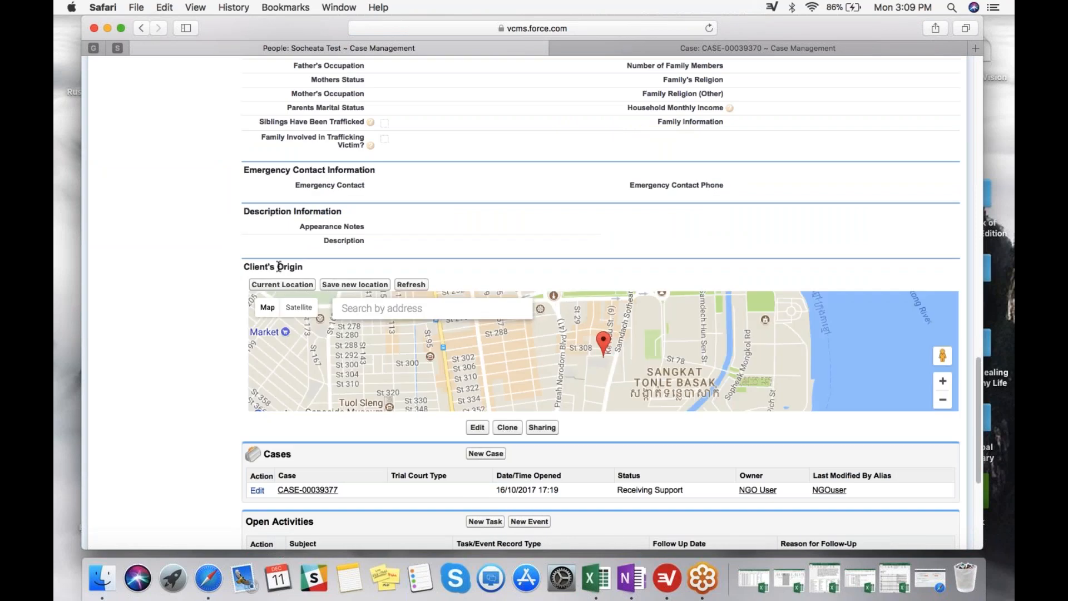
# Open the client's related case from the Cases list on the record.
pyautogui.scroll(-1, 279, 265)
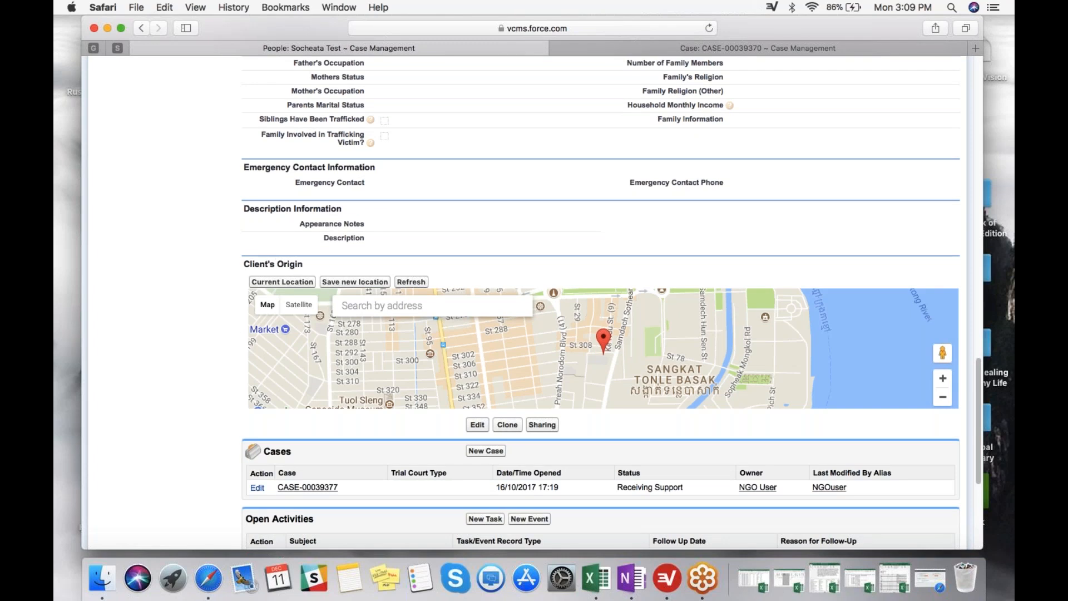
pyautogui.scroll(-2, 229, 283)
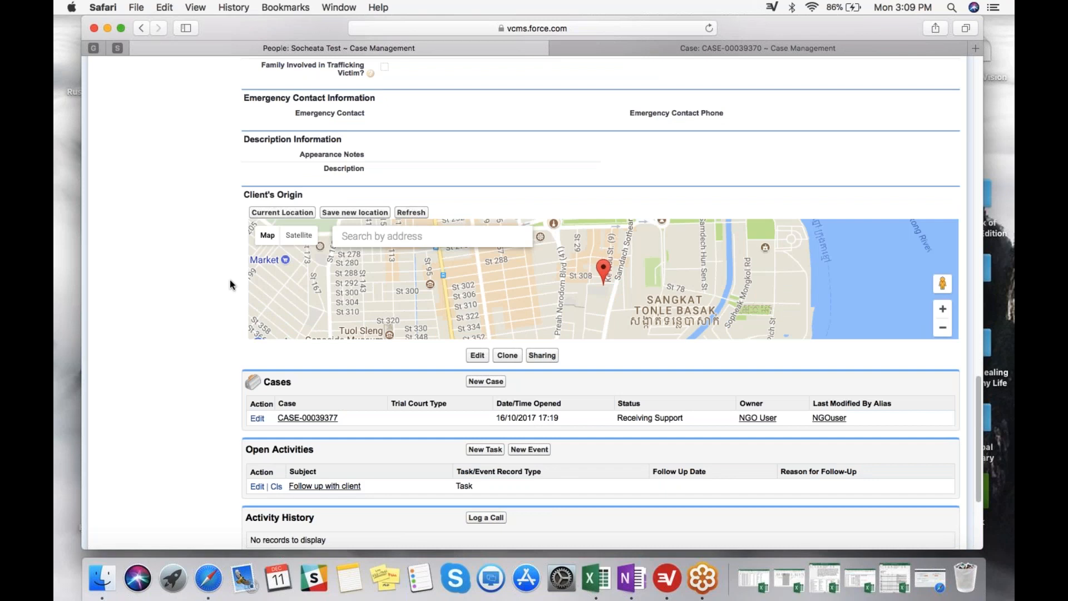
pyautogui.scroll(-1, 229, 283)
pyautogui.click(309, 390)
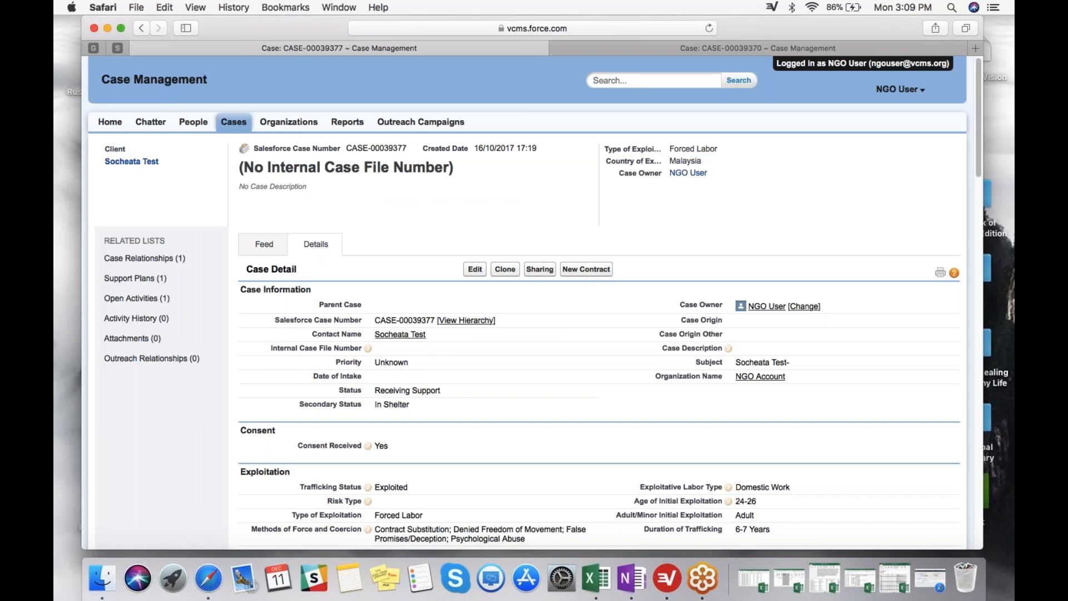
# Examine the case's detail sections, including Exploitation, Abuse and the Case Map with its location types.
pyautogui.scroll(-1, 534, 300)
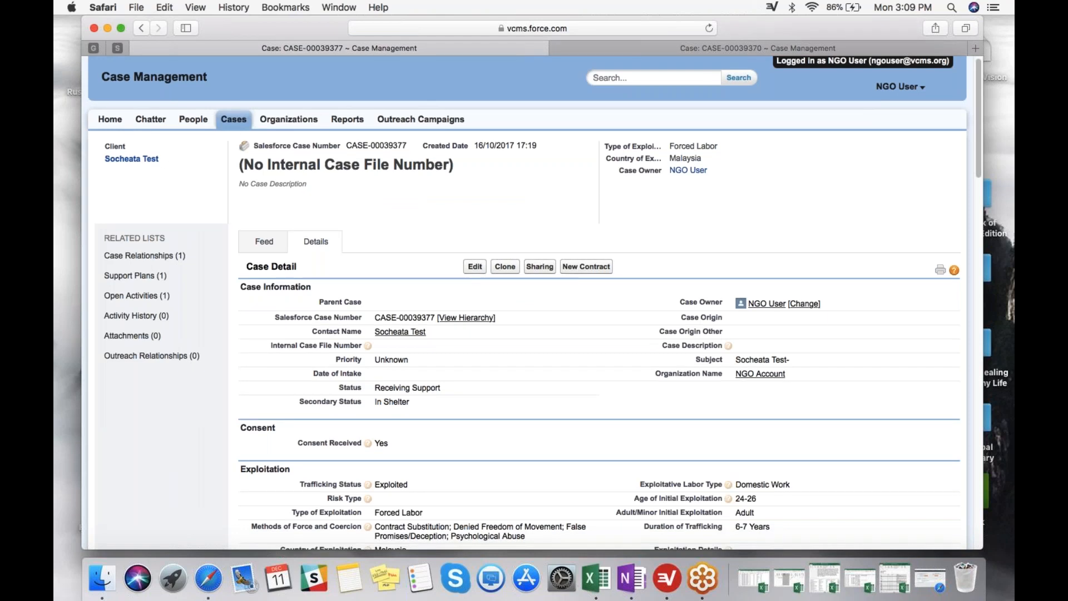
pyautogui.scroll(-10, 319, 330)
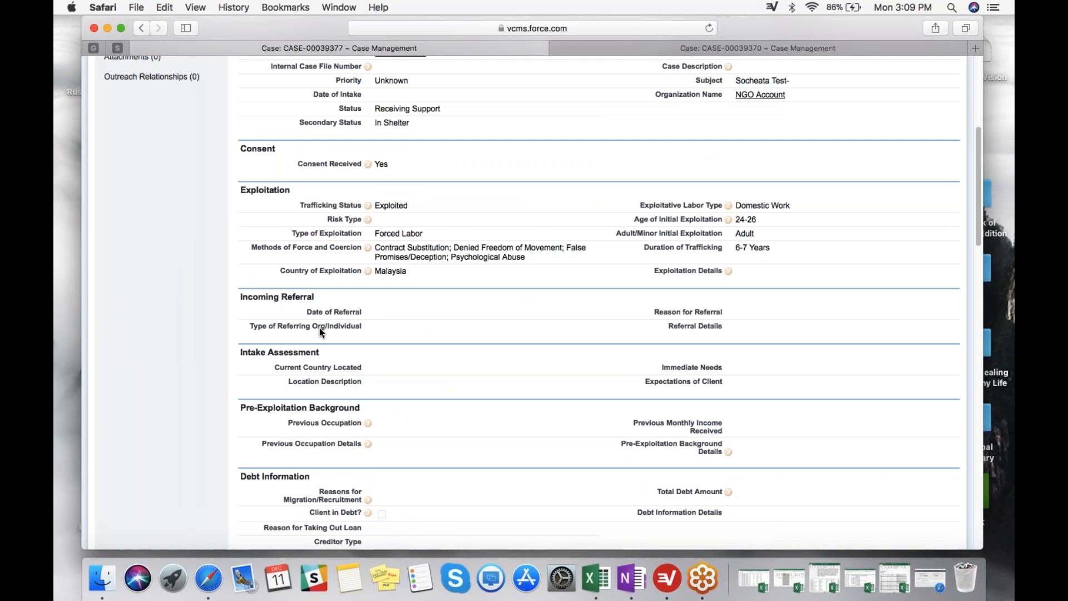
pyautogui.scroll(-15, 319, 328)
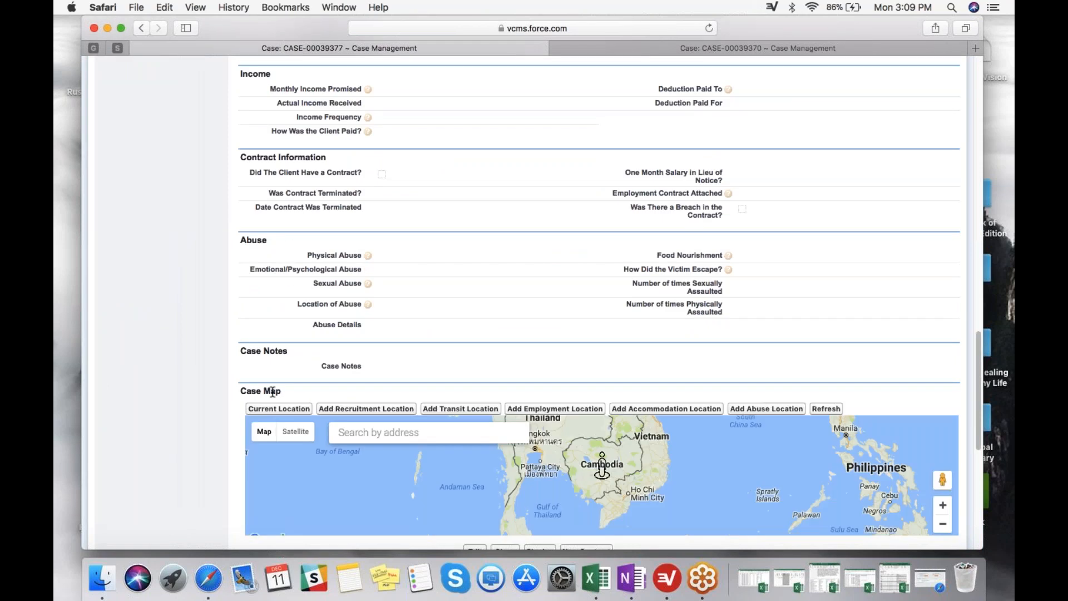
pyautogui.scroll(1, 272, 391)
pyautogui.scroll(15, 365, 319)
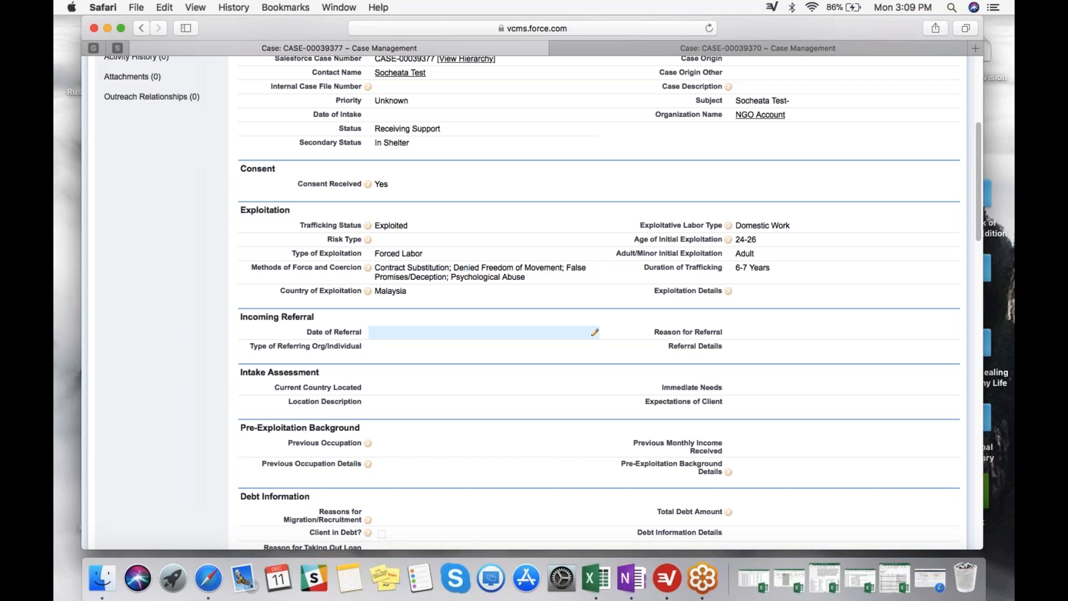
pyautogui.scroll(1, 378, 346)
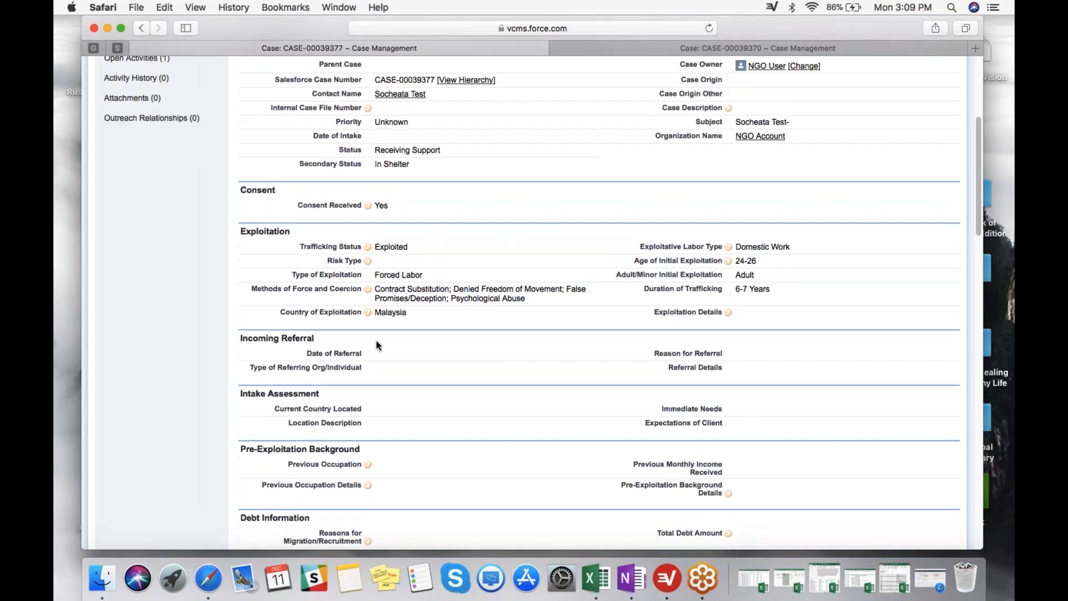
pyautogui.scroll(3, 377, 345)
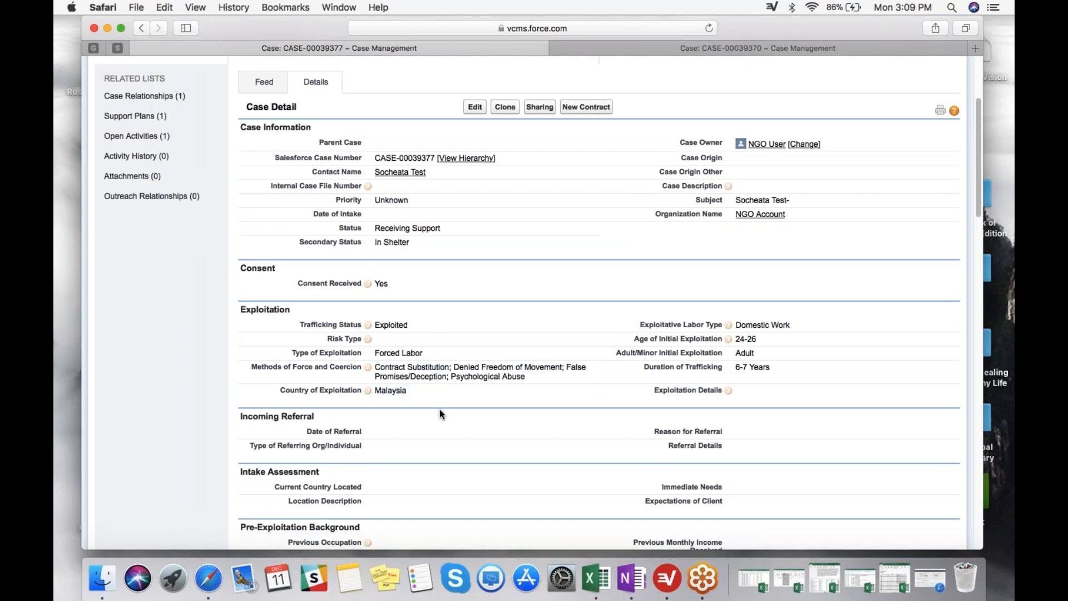
pyautogui.scroll(-1, 440, 414)
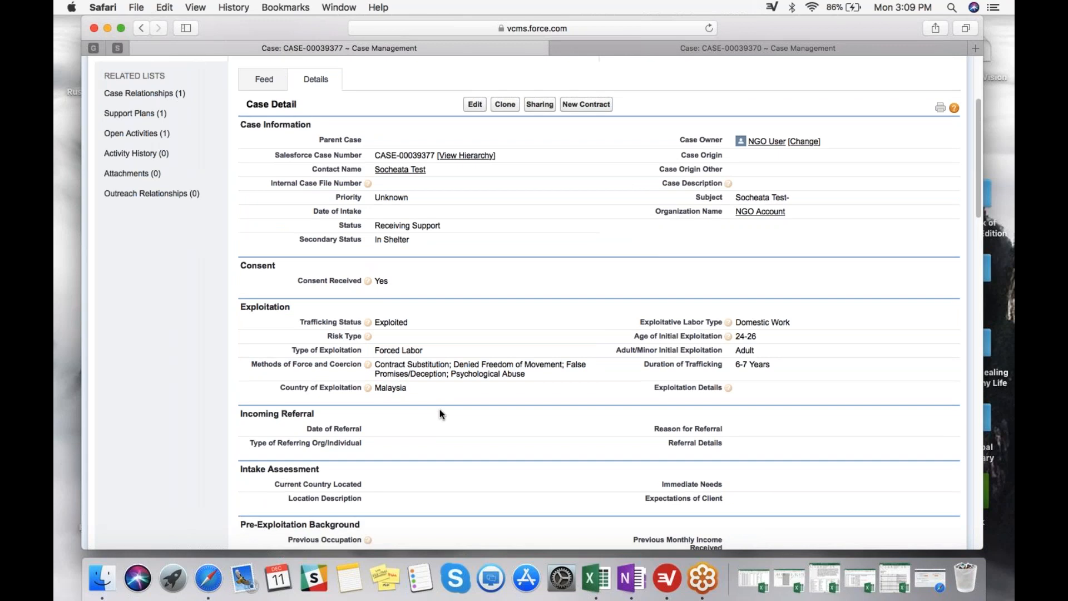
pyautogui.scroll(-8, 439, 414)
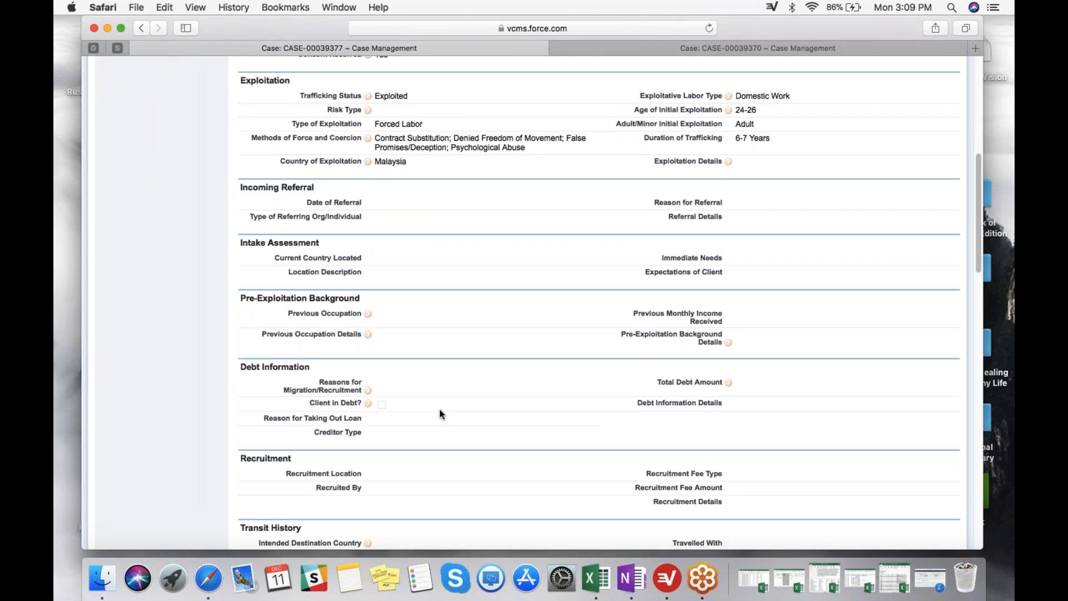
pyautogui.scroll(-15, 440, 409)
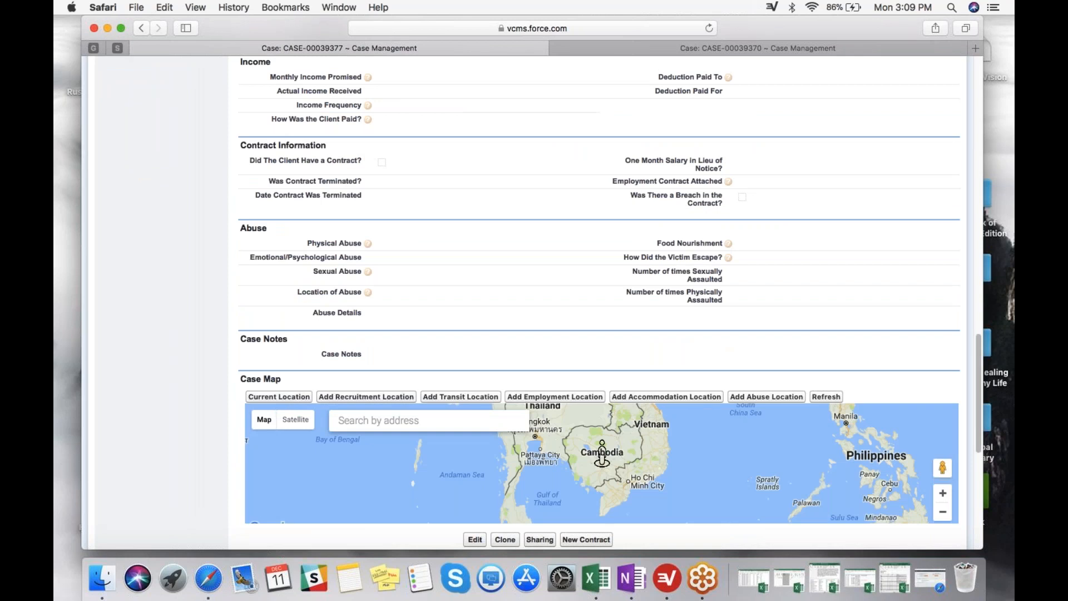
pyautogui.scroll(-1, 666, 138)
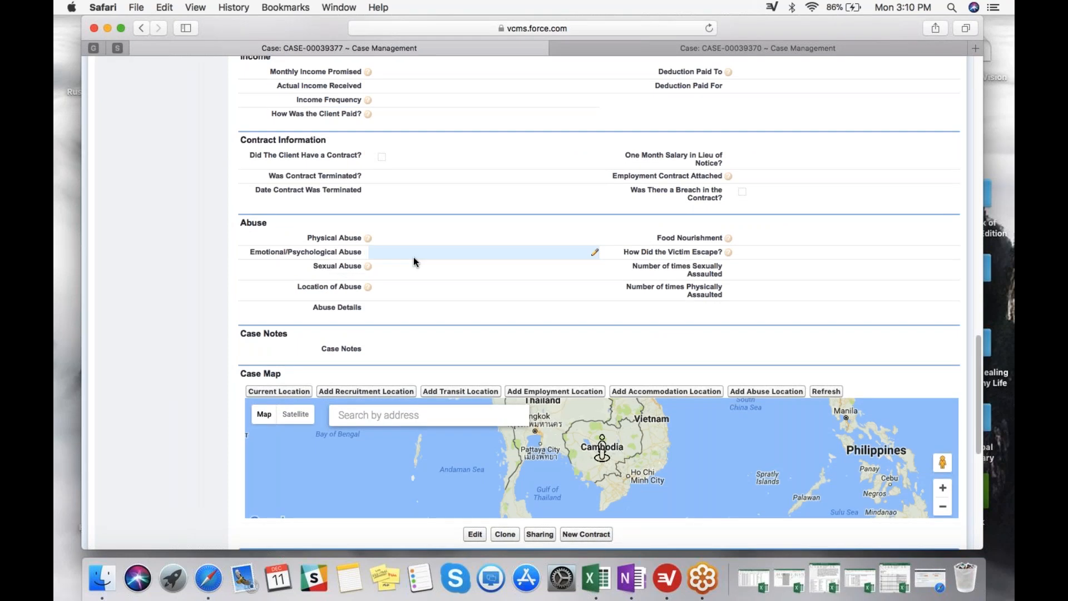
pyautogui.scroll(-1, 413, 262)
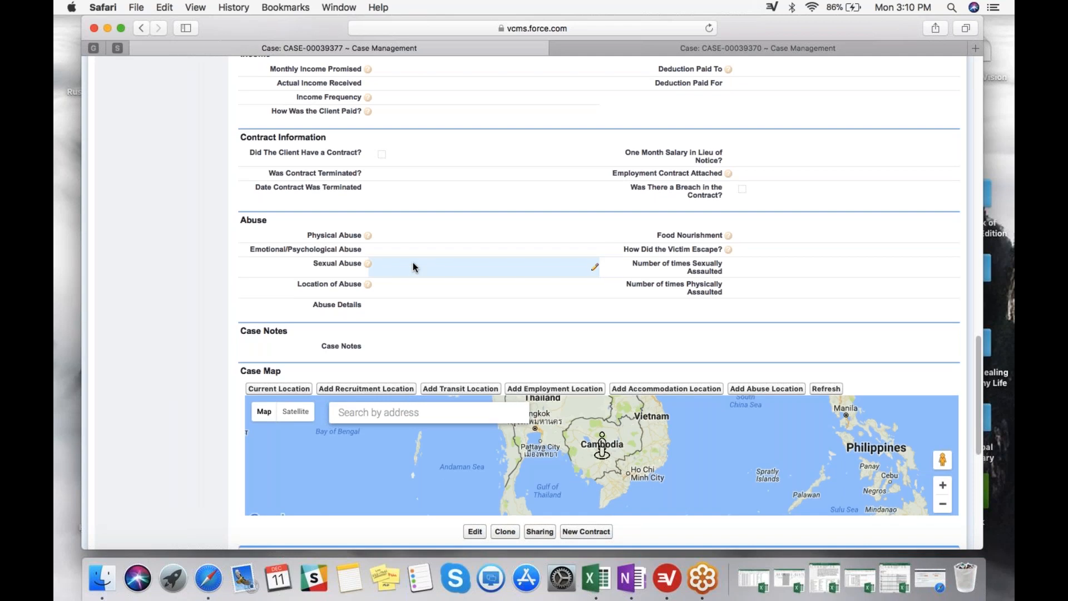
pyautogui.scroll(-5, 413, 262)
pyautogui.moveTo(775, 23)
pyautogui.mouseDown()
pyautogui.moveTo(747, 24)
pyautogui.moveTo(775, 24)
pyautogui.mouseUp()
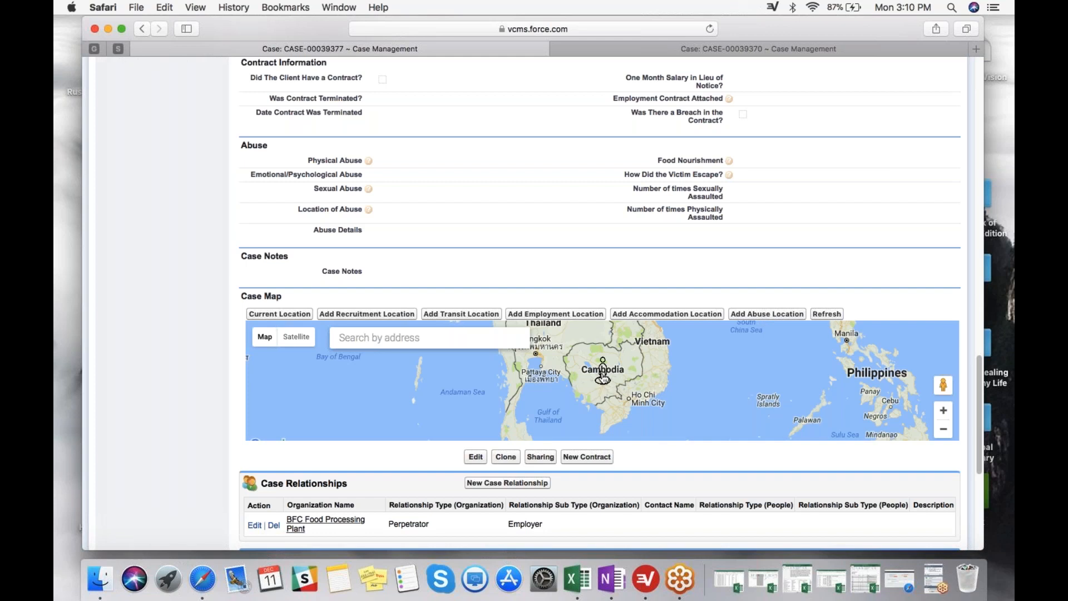
# Open the client's record from the person marker in Cambodia on the Case Map and review its immigration information.
pyautogui.click(603, 377)
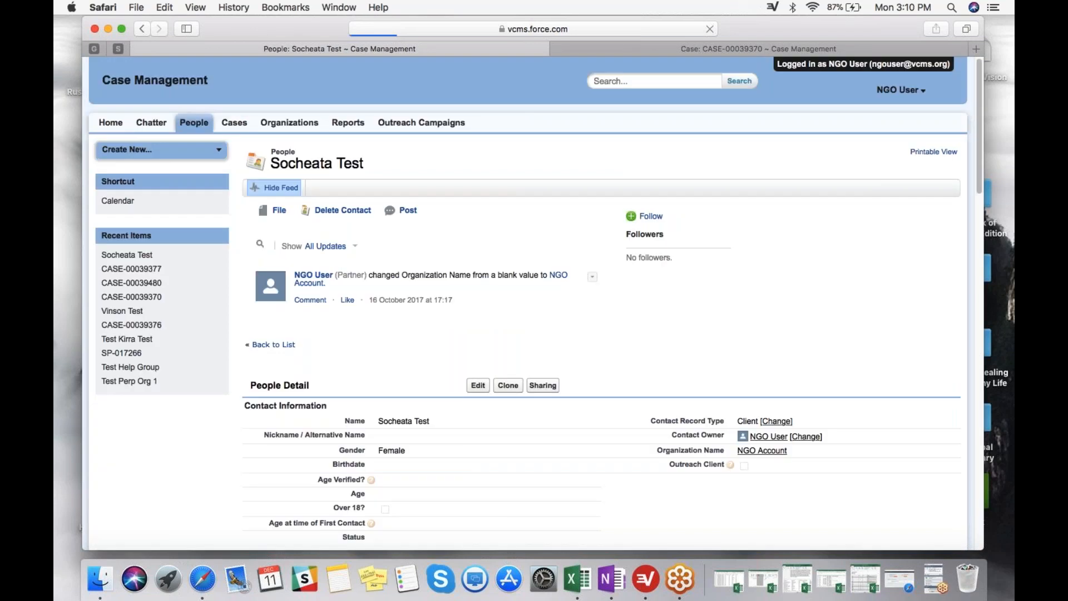
pyautogui.scroll(-10, 523, 308)
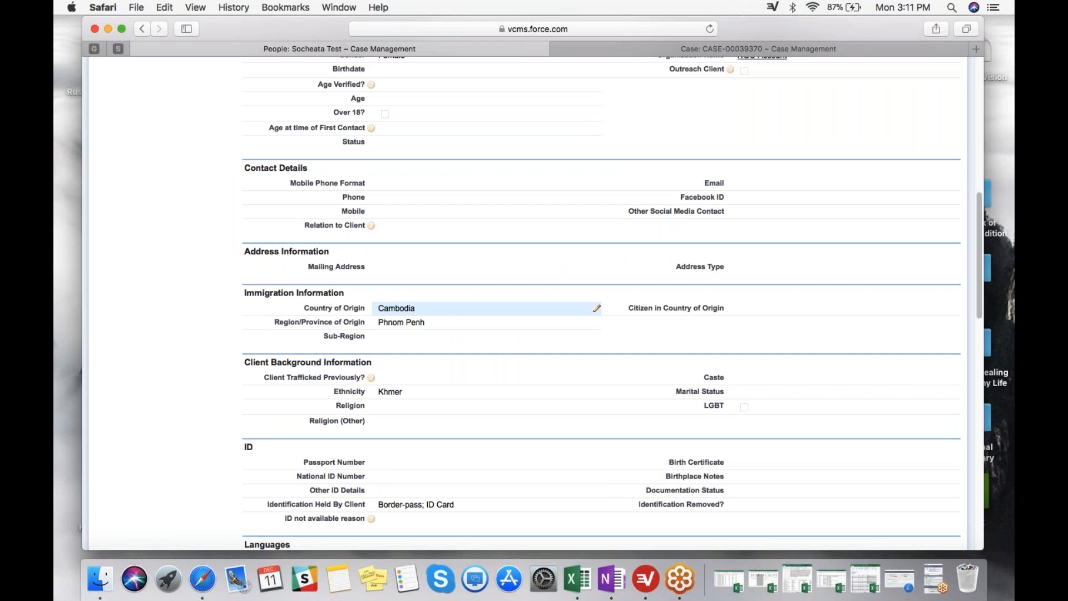
pyautogui.scroll(-15, 523, 308)
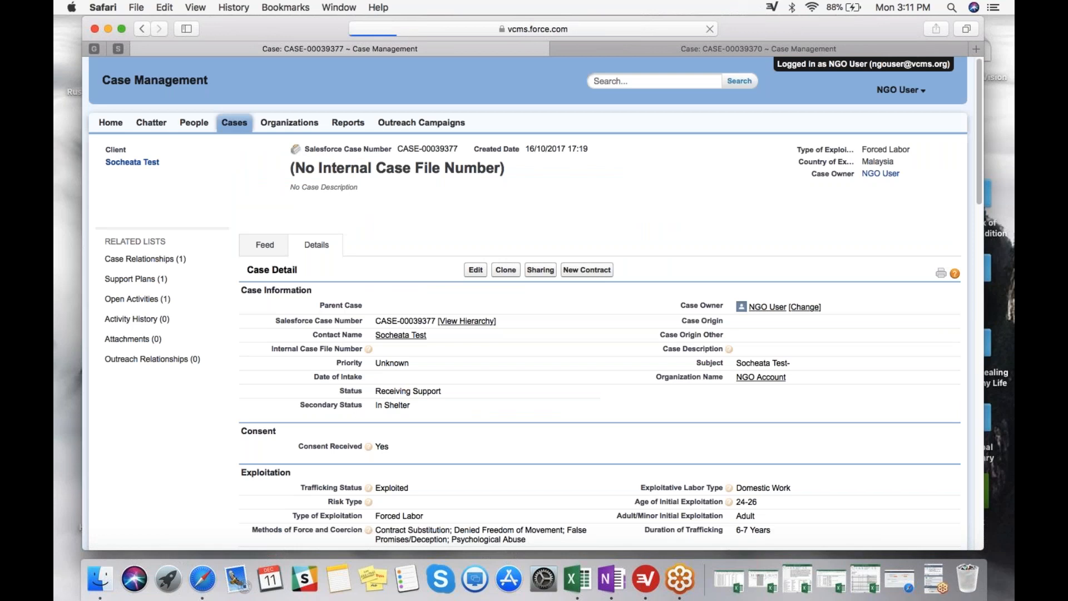
# Search the Case Map for Phnom Penh and select Phnom Penh International Airport.
pyautogui.scroll(-4, 429, 434)
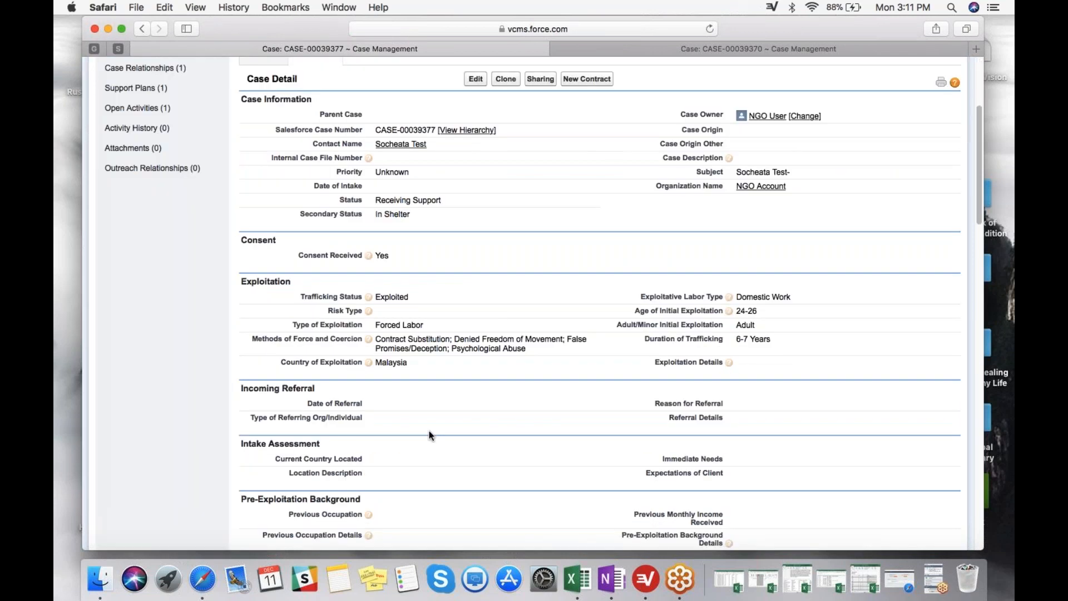
pyautogui.scroll(-10, 290, 459)
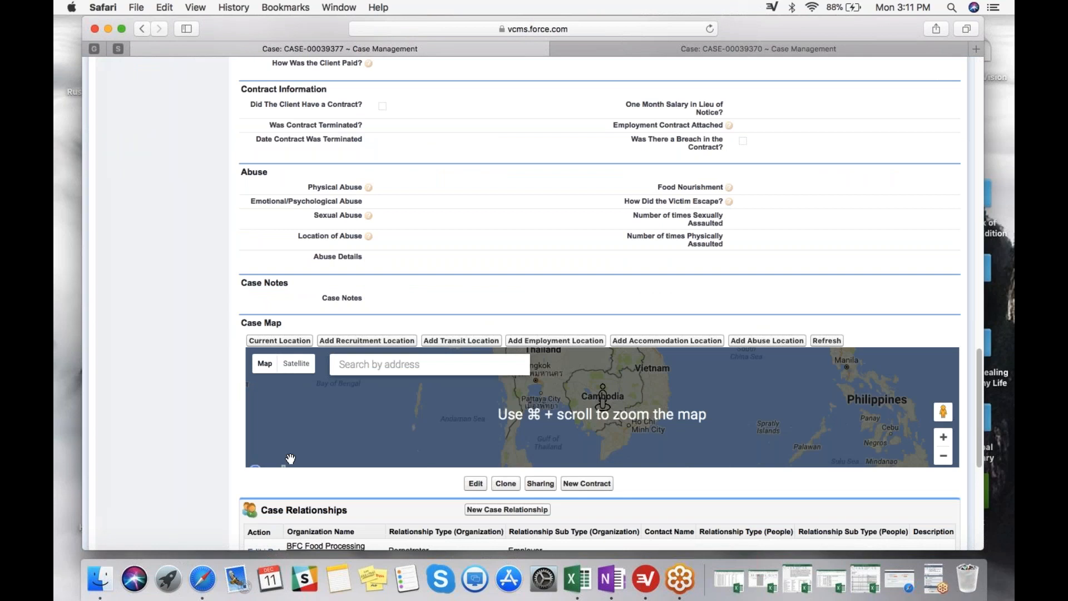
pyautogui.scroll(-2, 290, 458)
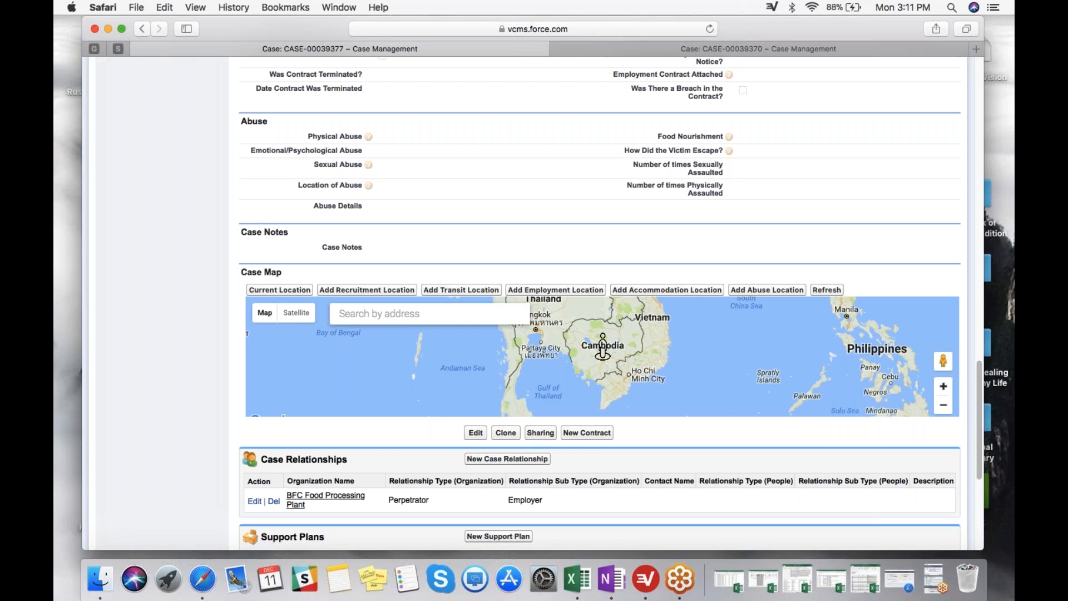
pyautogui.click(944, 390)
pyautogui.click(944, 390)
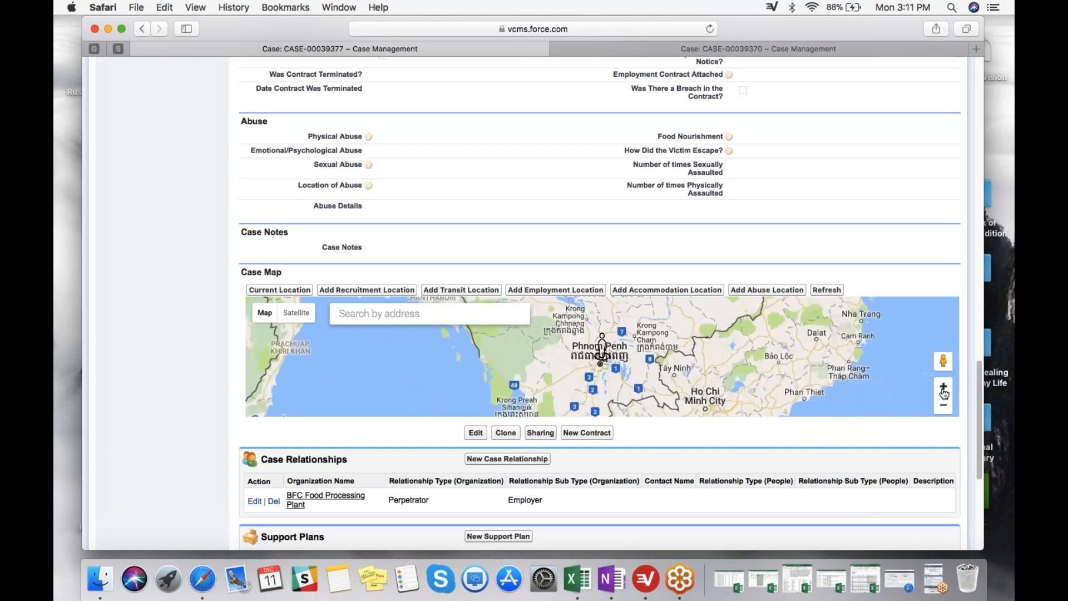
pyautogui.click(944, 389)
pyautogui.click(429, 313)
pyautogui.write('Phnom penh')
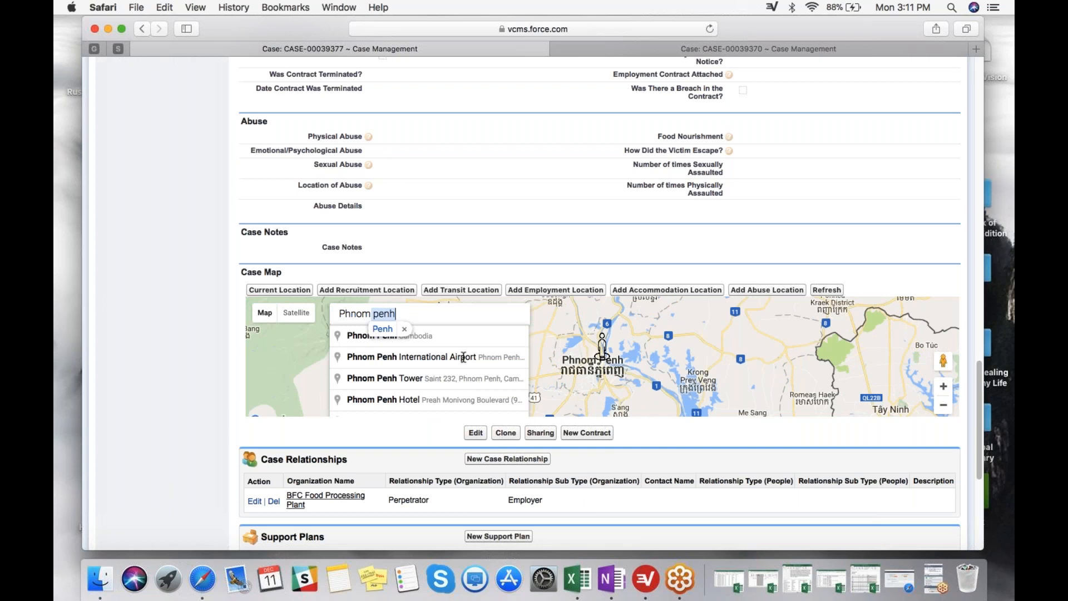
pyautogui.click(463, 356)
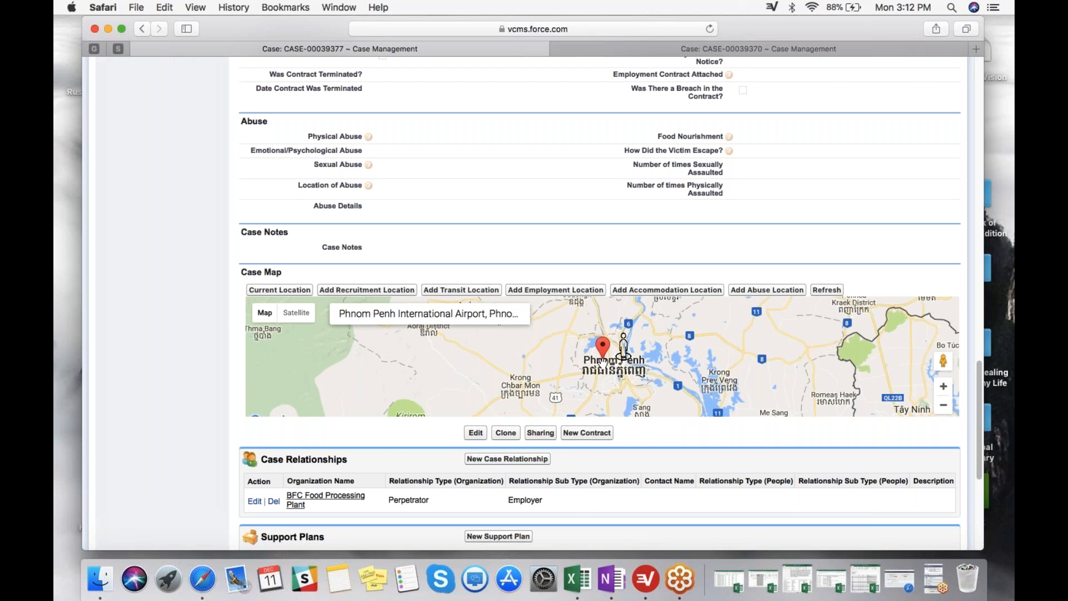
# Record the Phnom Penh International Airport marker as a transit location of the case and refresh the record.
pyautogui.click(460, 290)
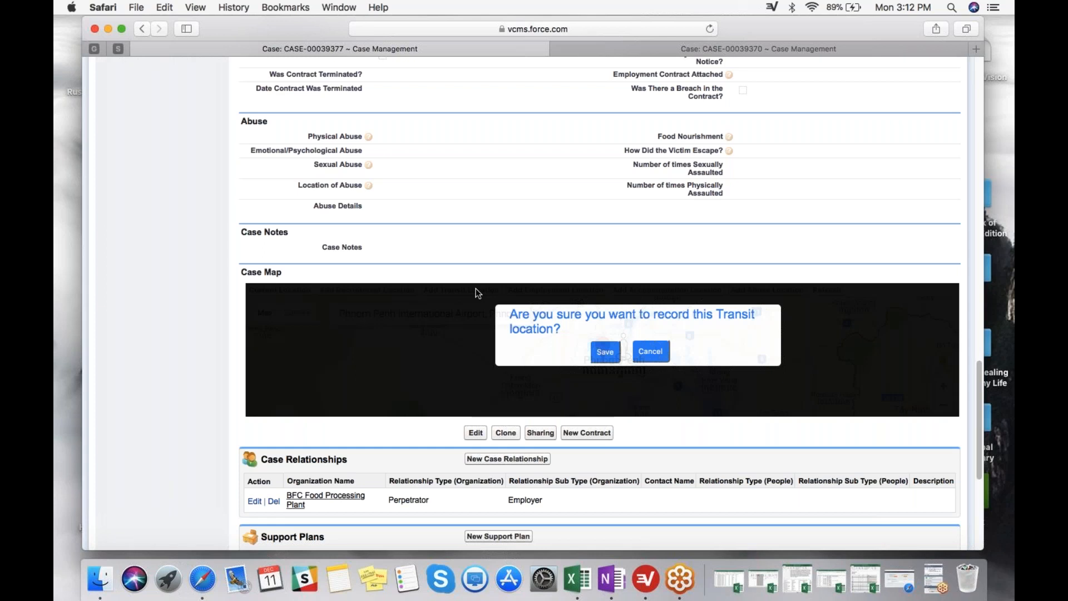
pyautogui.click(609, 353)
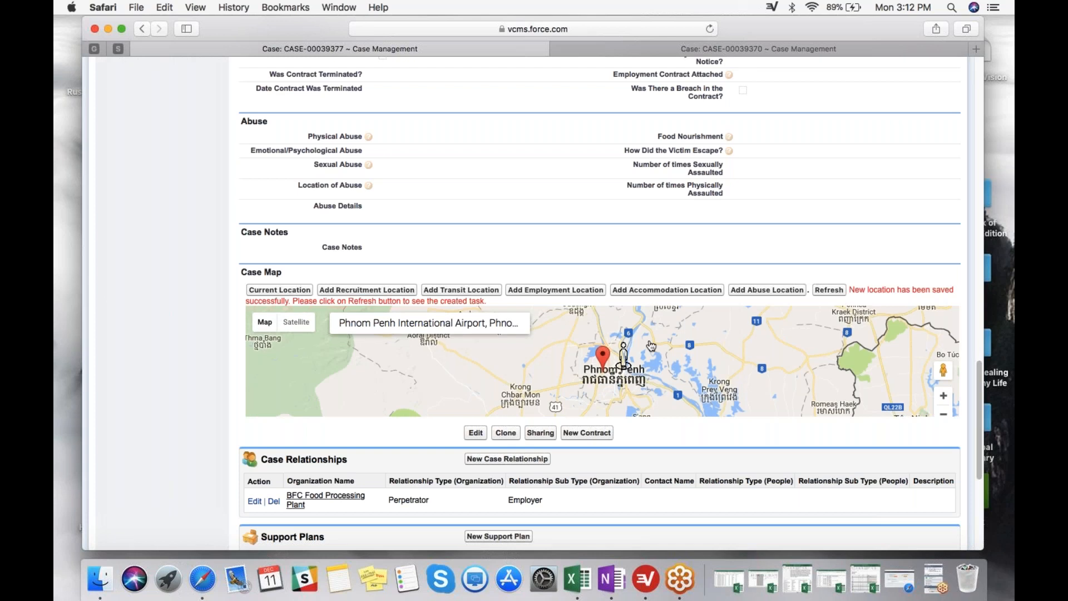
pyautogui.click(832, 290)
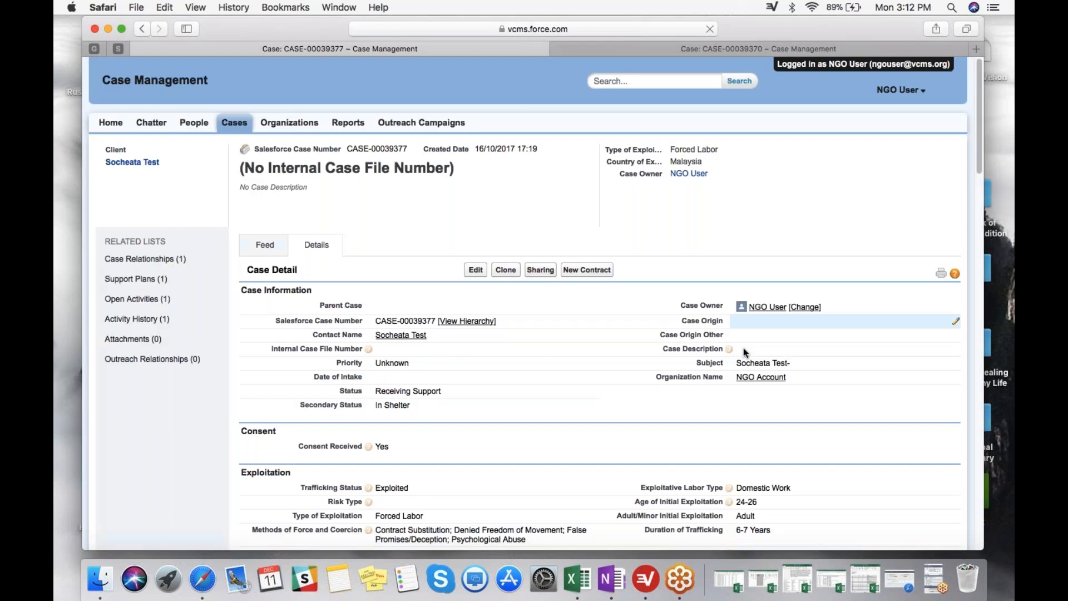
# Examine the refreshed Case Map for the new transit marker and the Activity History list for its related task.
pyautogui.scroll(-4, 743, 348)
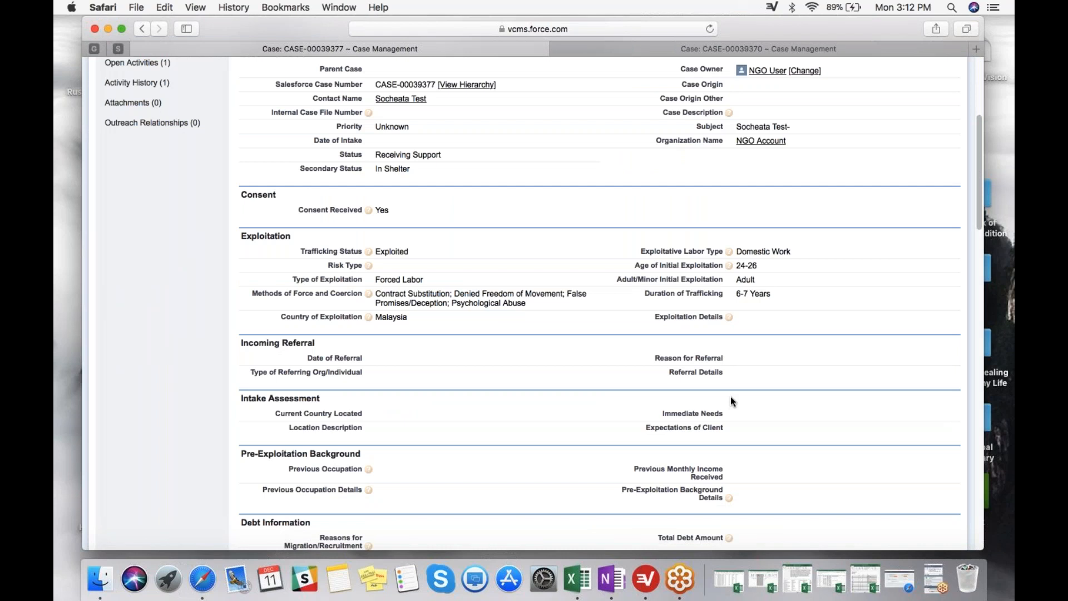
pyautogui.scroll(-20, 730, 401)
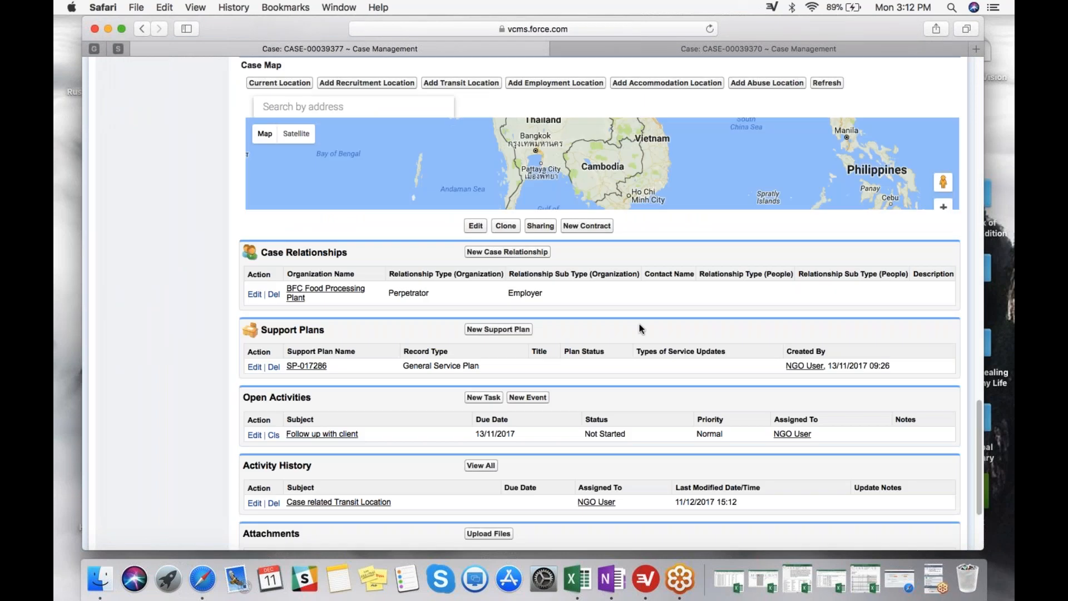
pyautogui.scroll(2, 639, 329)
pyautogui.scroll(5, 602, 259)
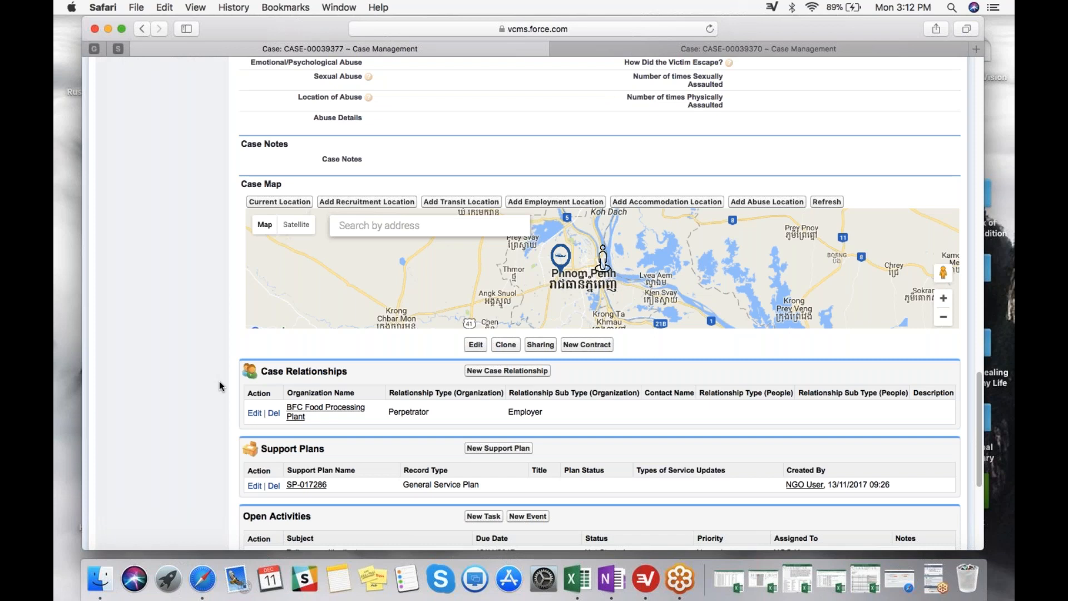
pyautogui.scroll(-1, 231, 384)
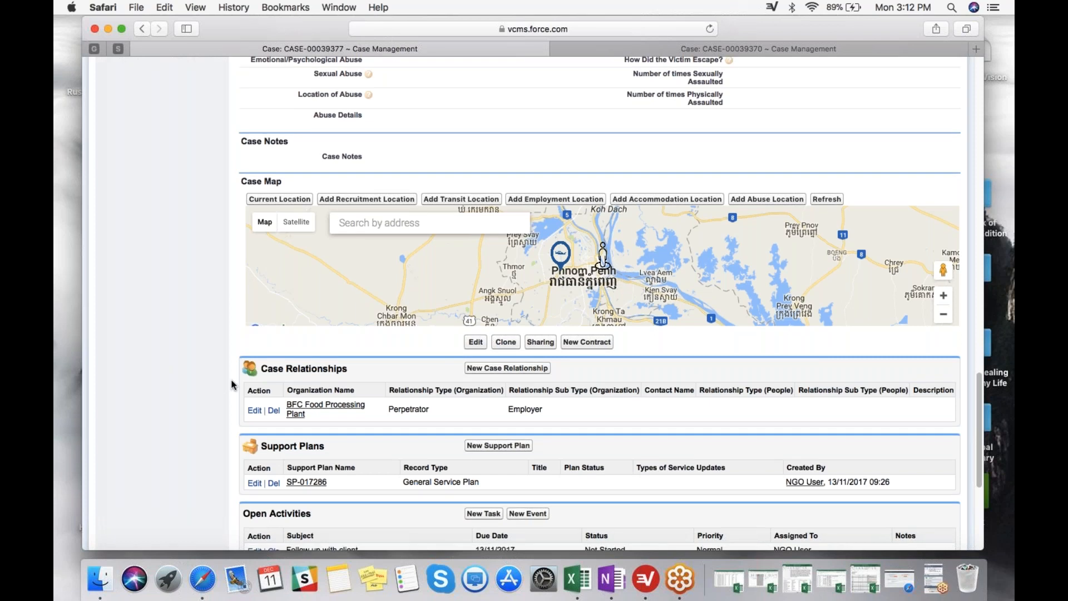
pyautogui.scroll(-1, 232, 384)
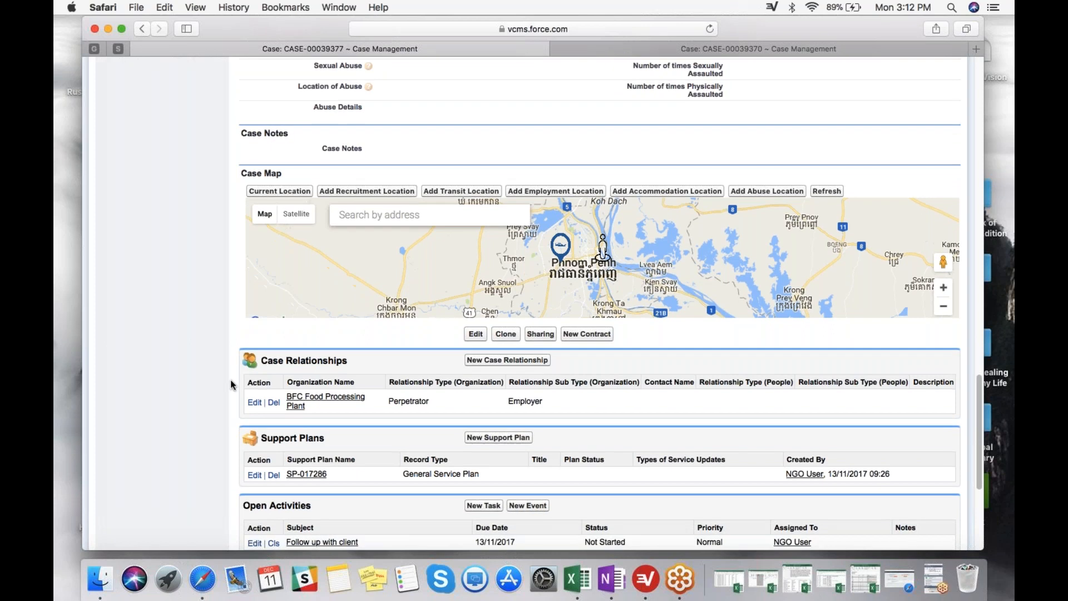
pyautogui.scroll(-3, 231, 384)
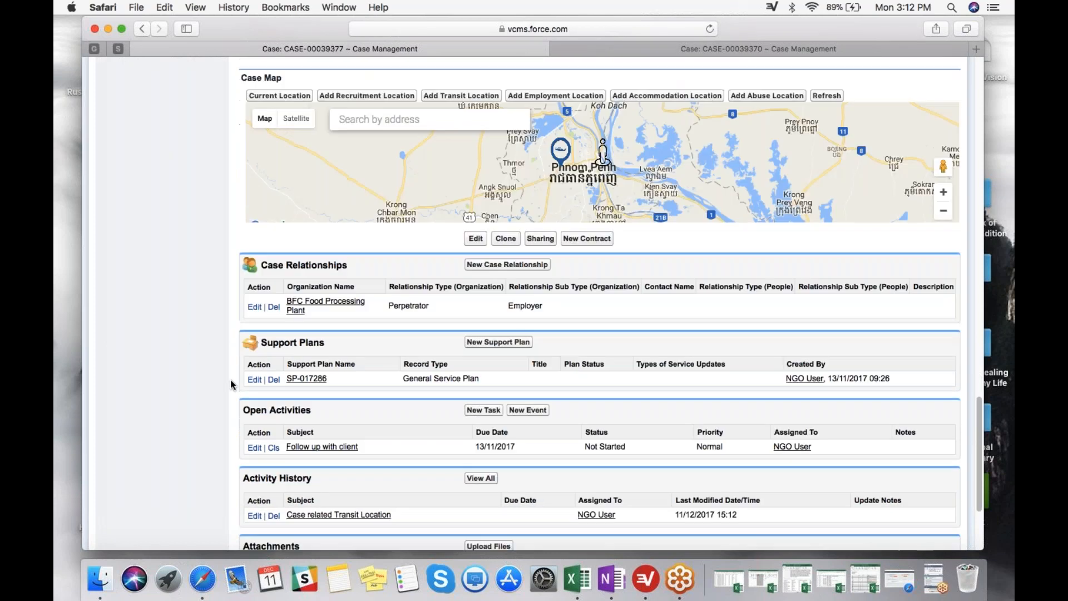
pyautogui.scroll(-2, 232, 384)
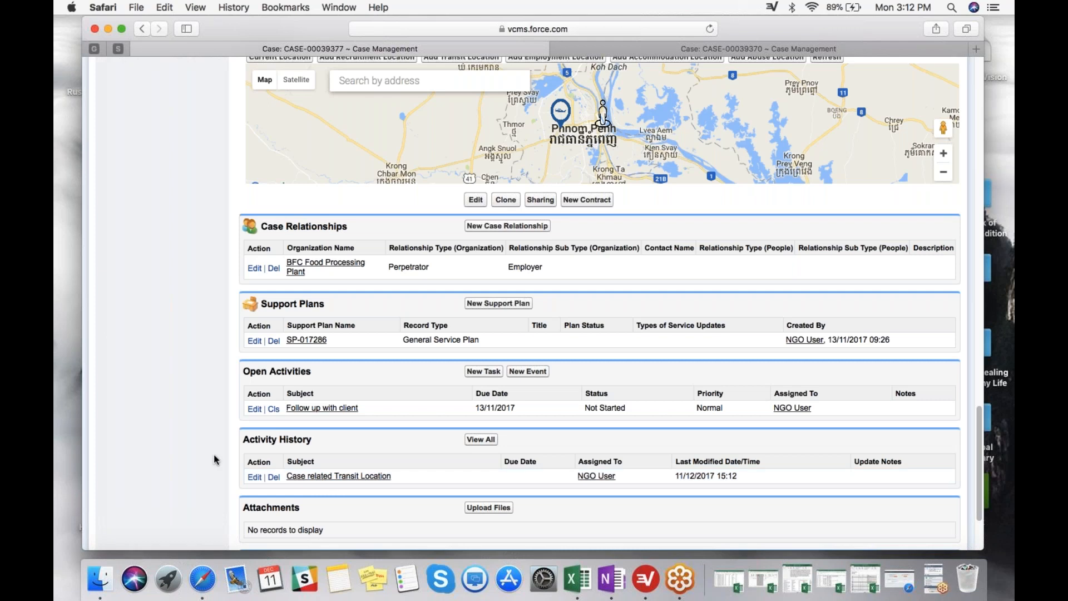
# Search the Case Map for Kuala Lumpur and select Kuala Lumpur International Airport.
pyautogui.scroll(1, 214, 459)
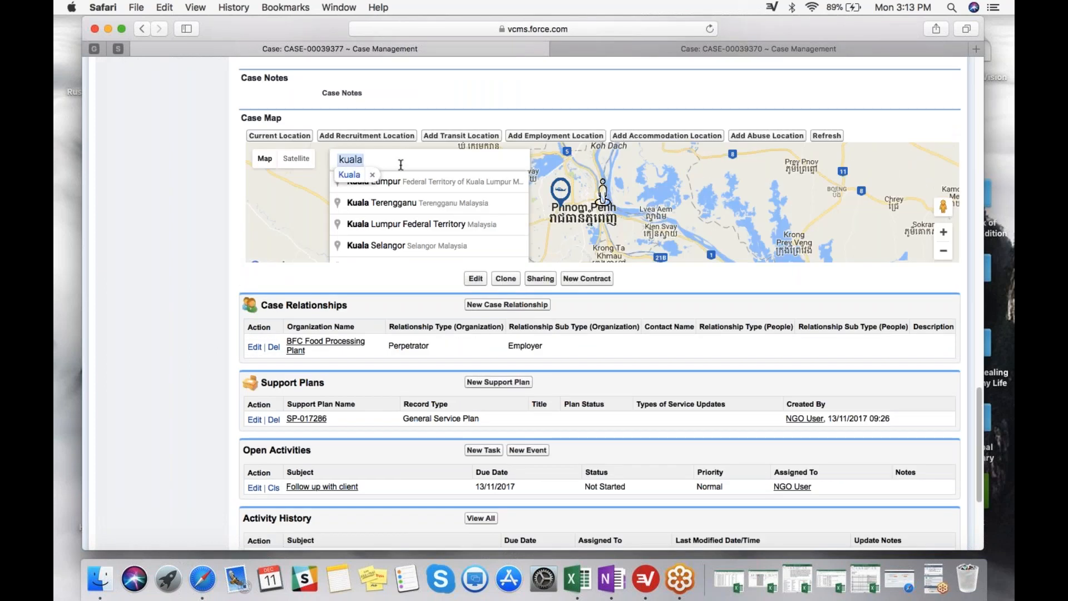
pyautogui.write('lumpur a')
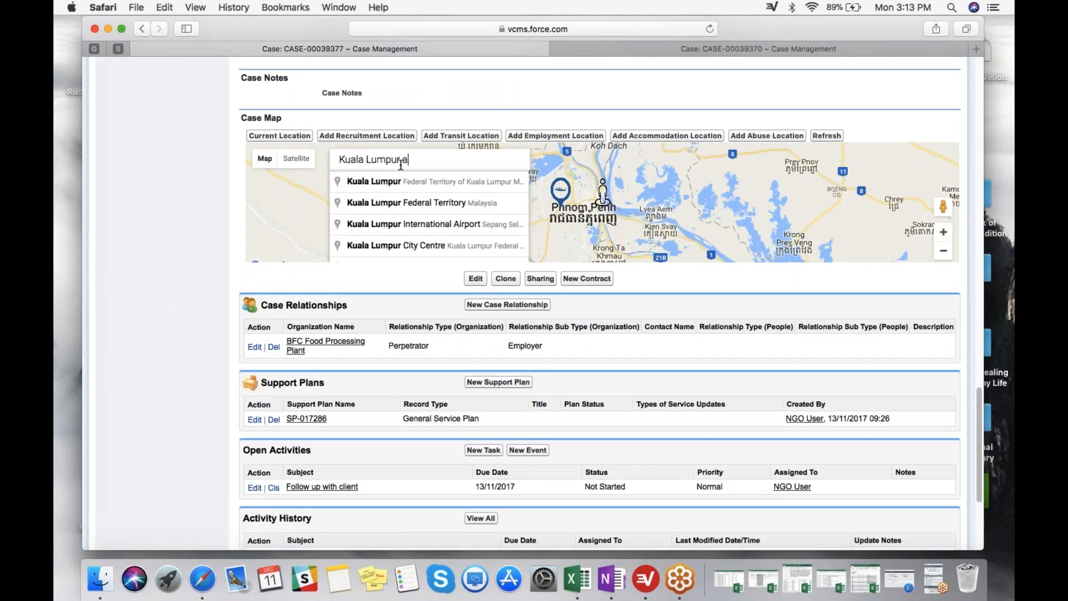
pyautogui.press('BackSpace')
pyautogui.press('BackSpace')
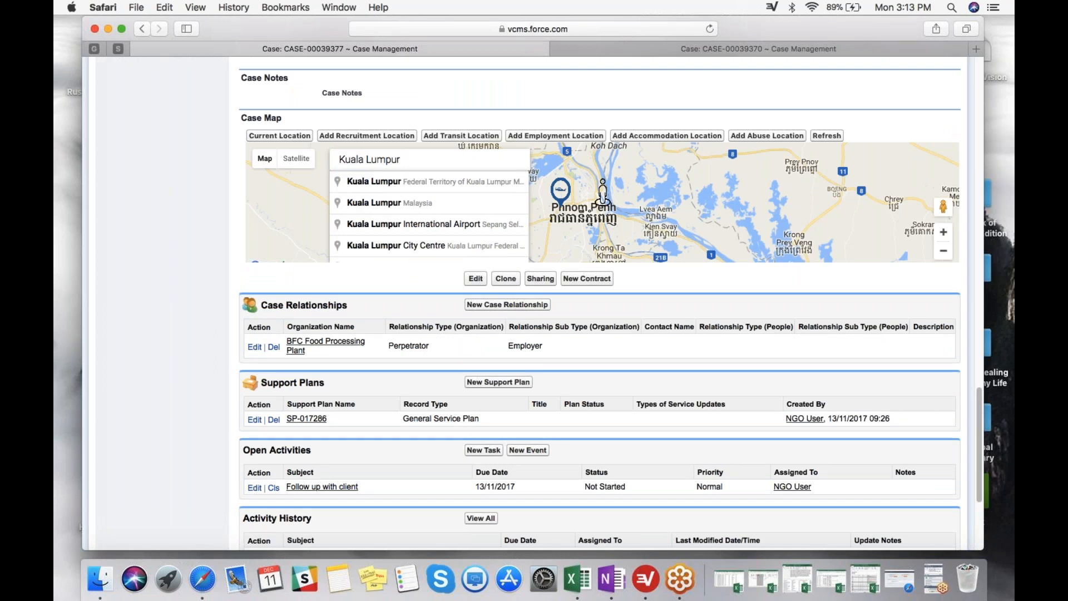
pyautogui.click(412, 224)
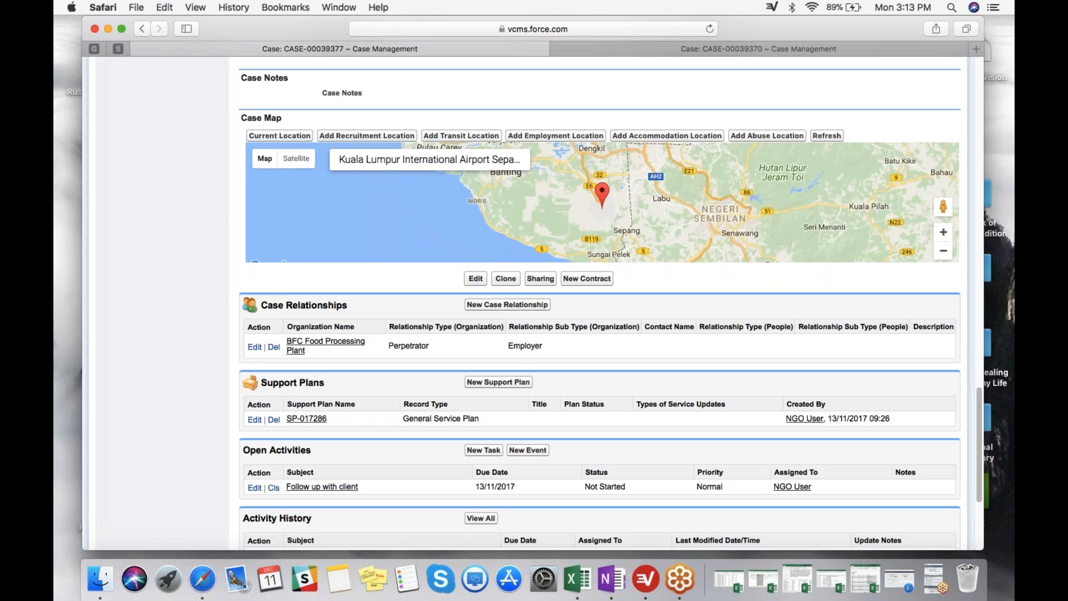
# Record the Kuala Lumpur International Airport marker as another transit location and refresh the case.
pyautogui.click(472, 139)
pyautogui.click(604, 199)
pyautogui.click(830, 136)
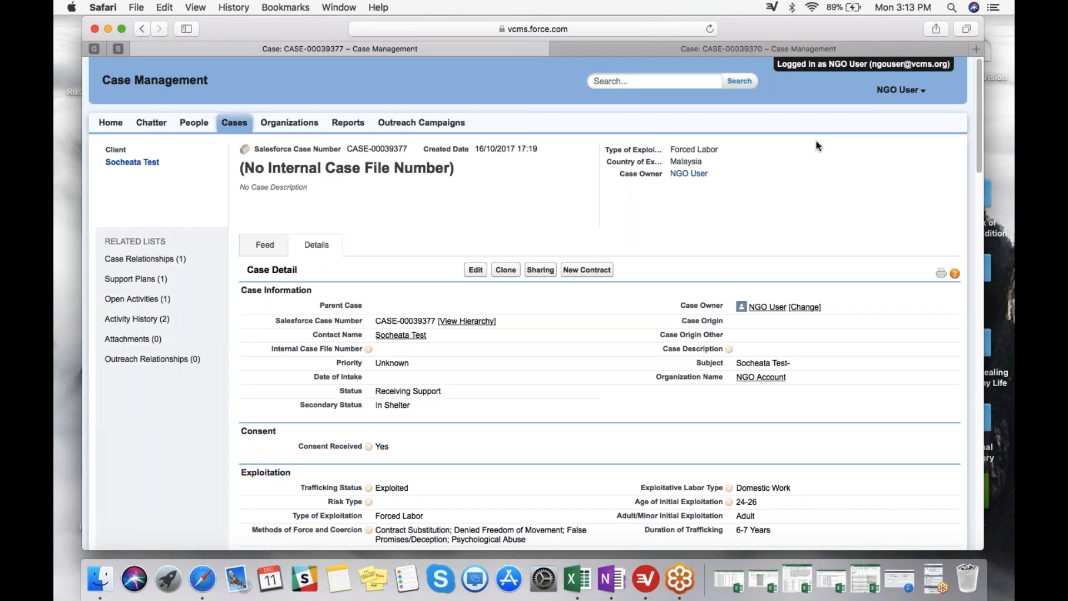
# Review the transit markers on the Case Map and open the newest Case related Transit Location task from the Activity History.
pyautogui.scroll(-7, 652, 283)
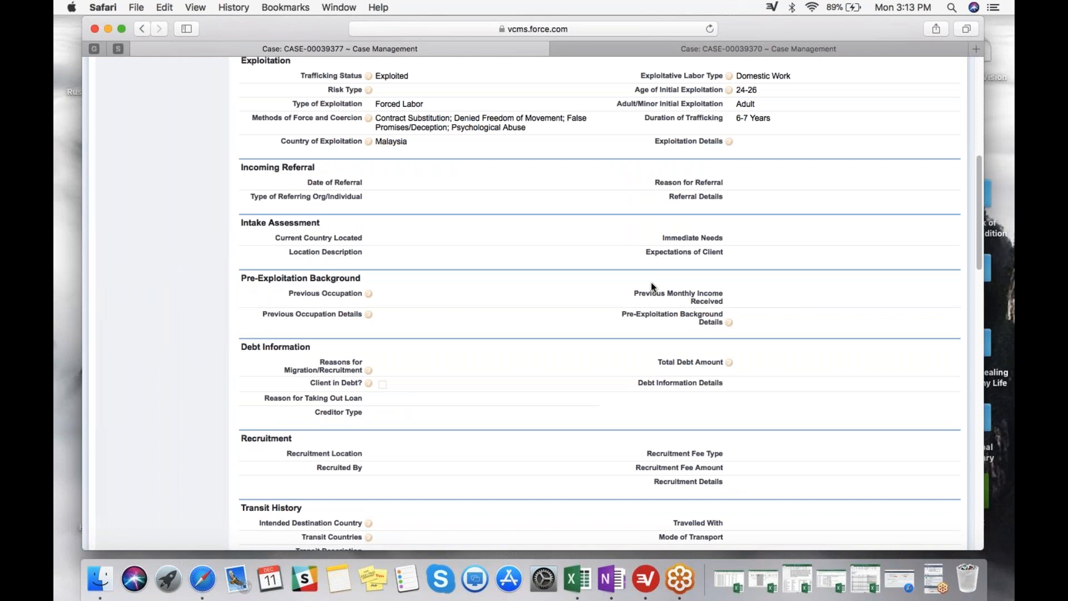
pyautogui.scroll(-10, 651, 282)
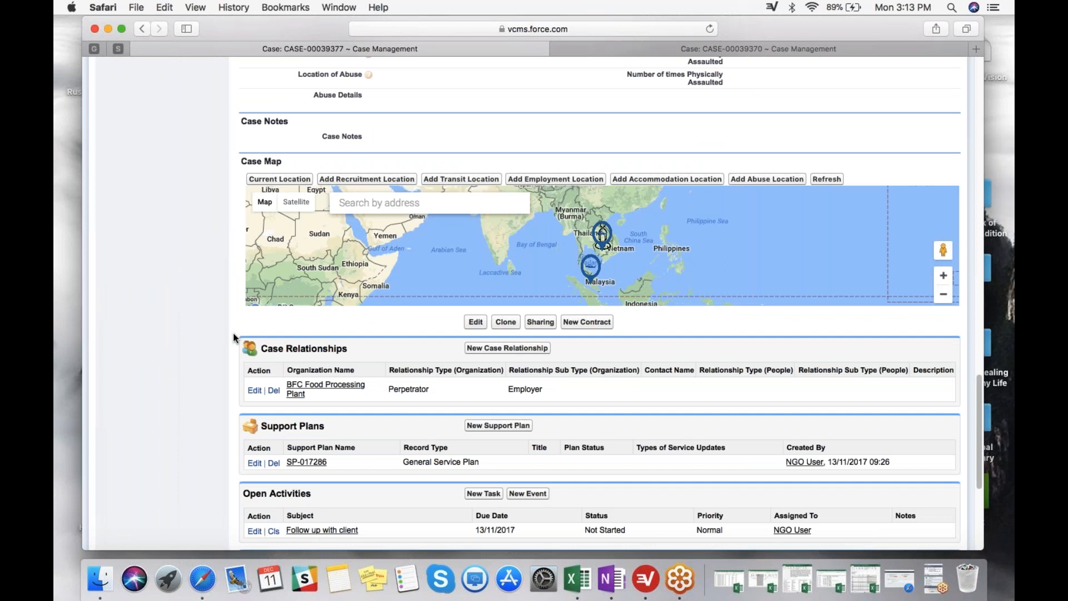
pyautogui.scroll(-1, 232, 333)
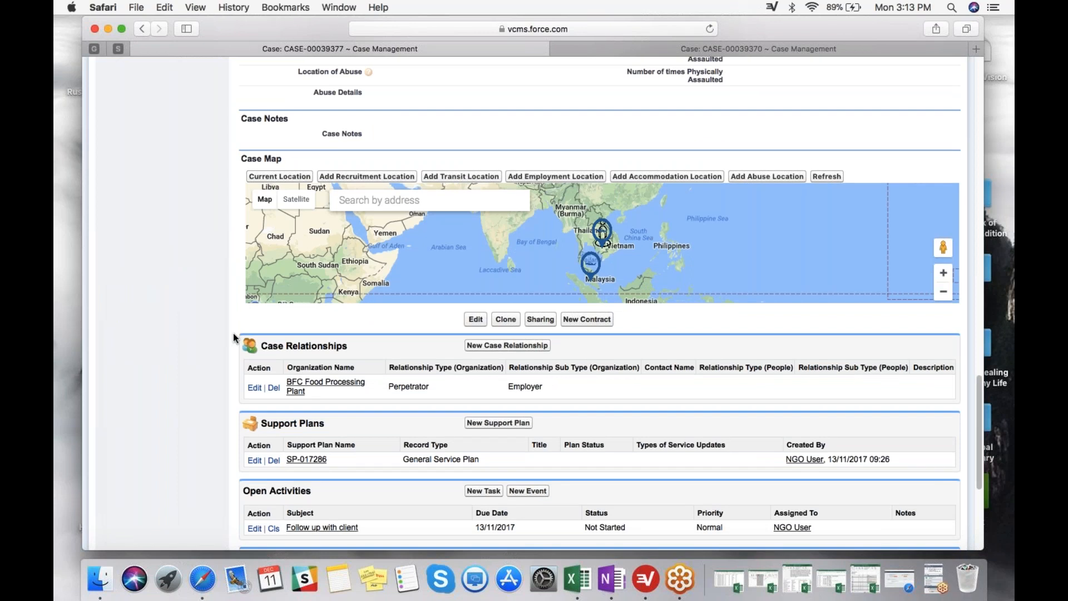
pyautogui.scroll(-2, 233, 334)
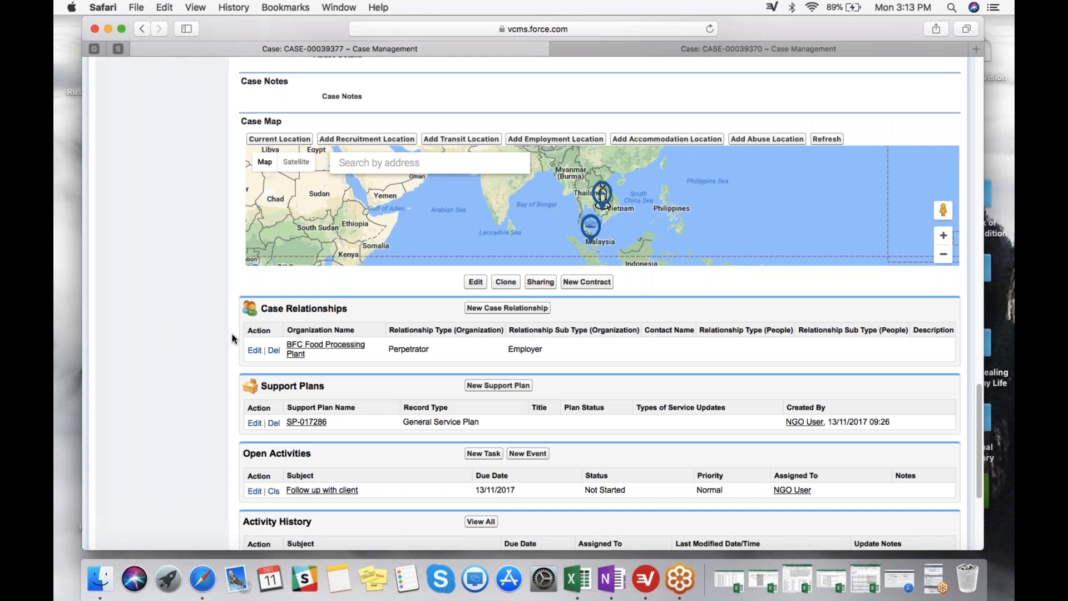
pyautogui.scroll(-2, 232, 337)
pyautogui.scroll(-1, 233, 339)
pyautogui.click(339, 521)
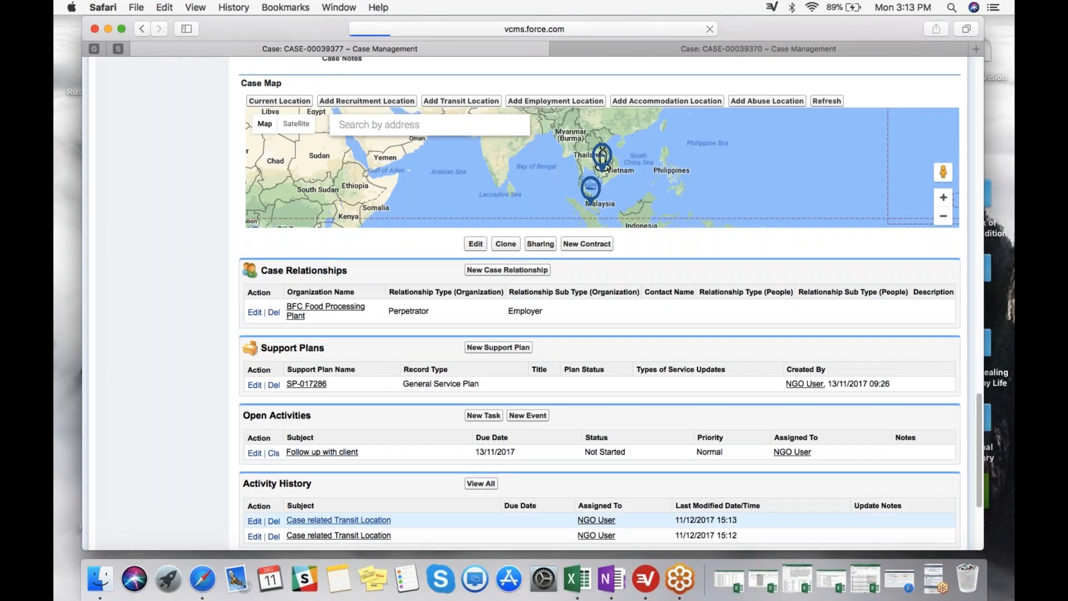
# Place a new marker just north of Port Dickson on the task's TaskMap, south of the existing airport marker.
pyautogui.scroll(-1, 508, 352)
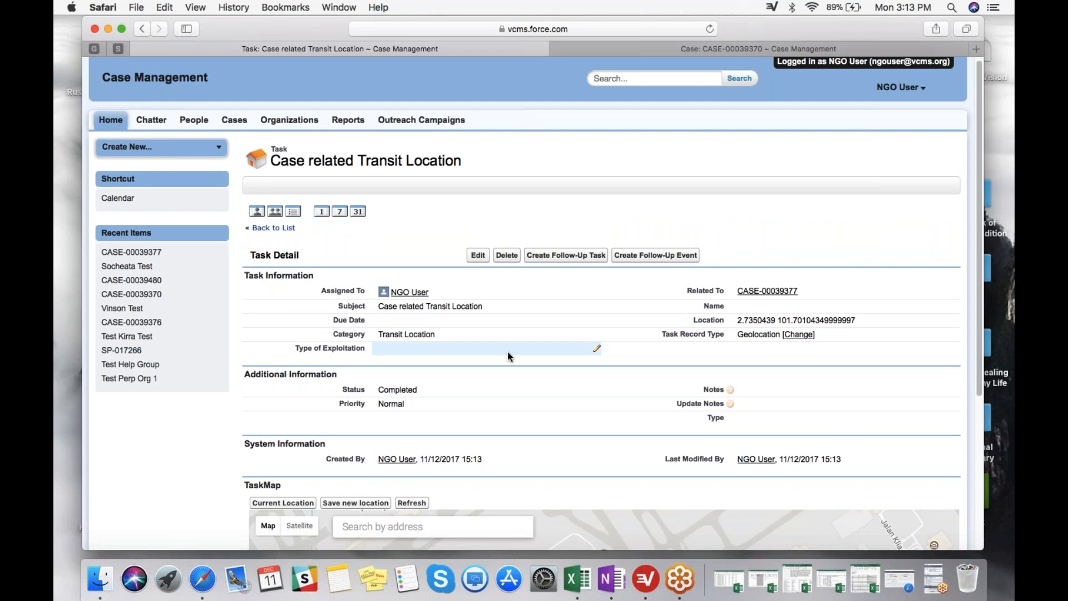
pyautogui.scroll(-3, 508, 351)
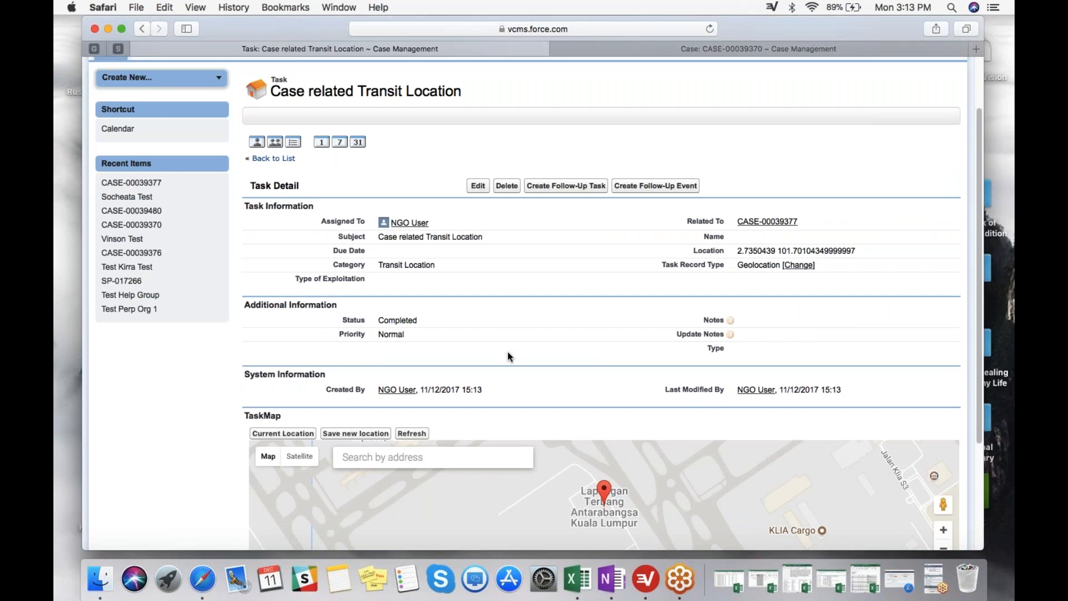
pyautogui.scroll(-1, 507, 351)
pyautogui.click(944, 528)
pyautogui.click(944, 528)
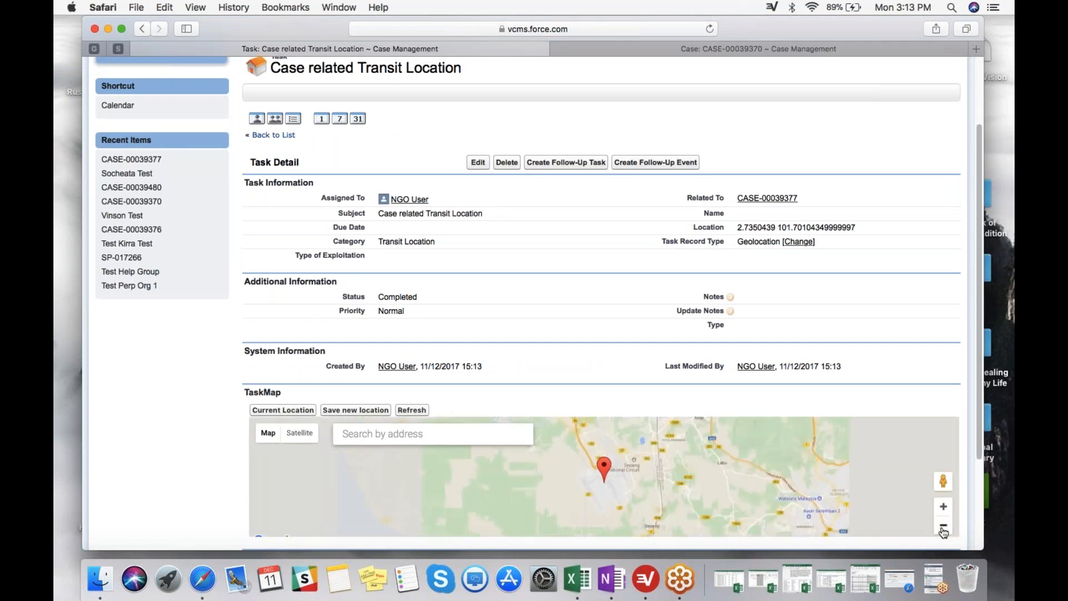
pyautogui.moveTo(623, 494); pyautogui.dragTo(607, 484)
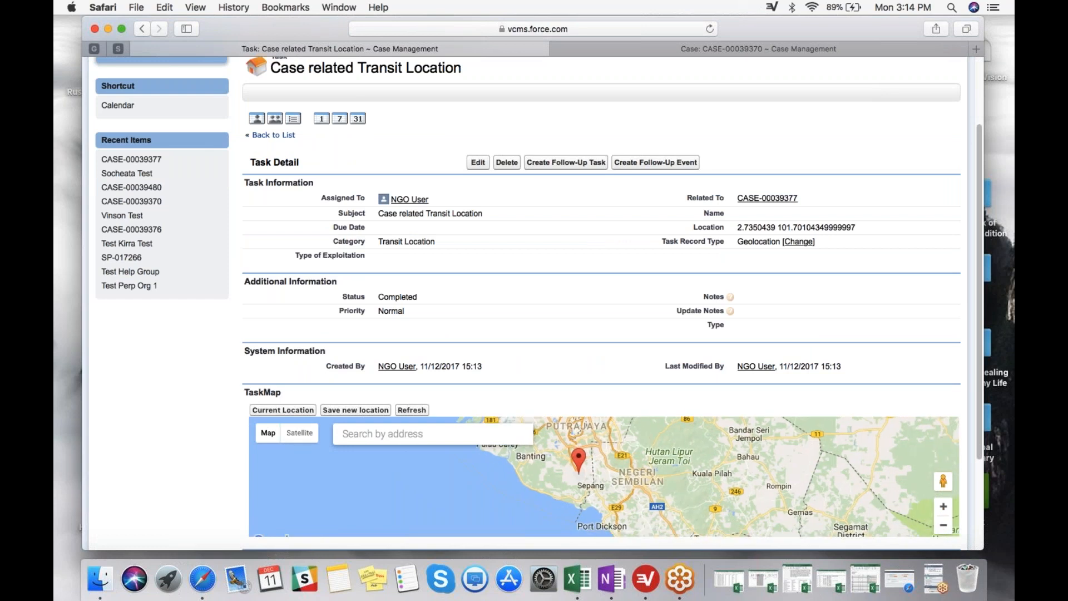
pyautogui.click(603, 512)
pyautogui.moveTo(607, 482); pyautogui.dragTo(603, 480)
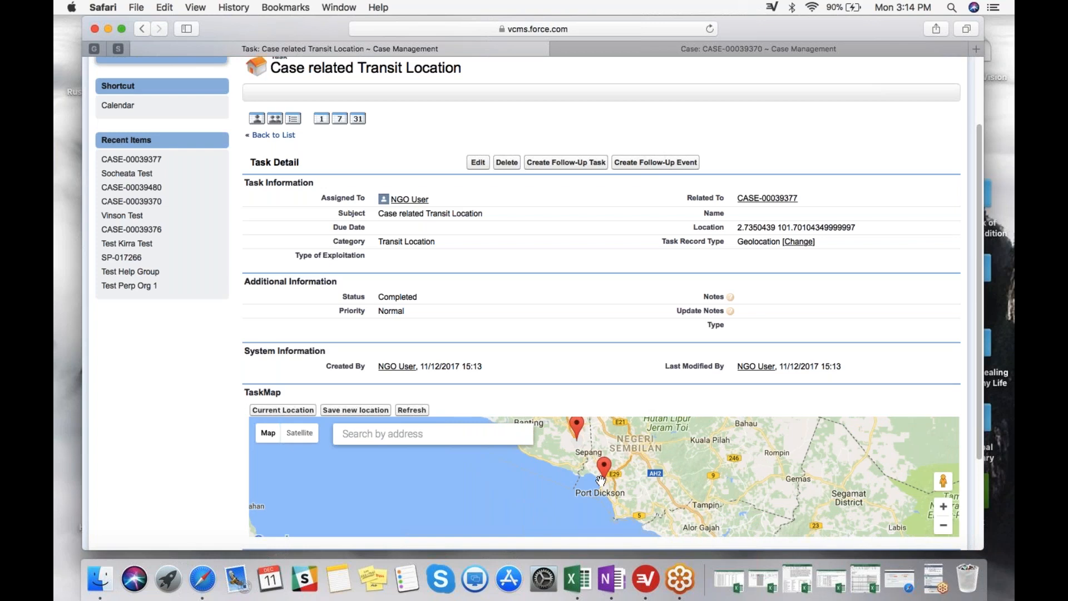
# Save the Port Dickson marker as the transit task's new location and refresh the task record.
pyautogui.click(366, 409)
pyautogui.click(421, 412)
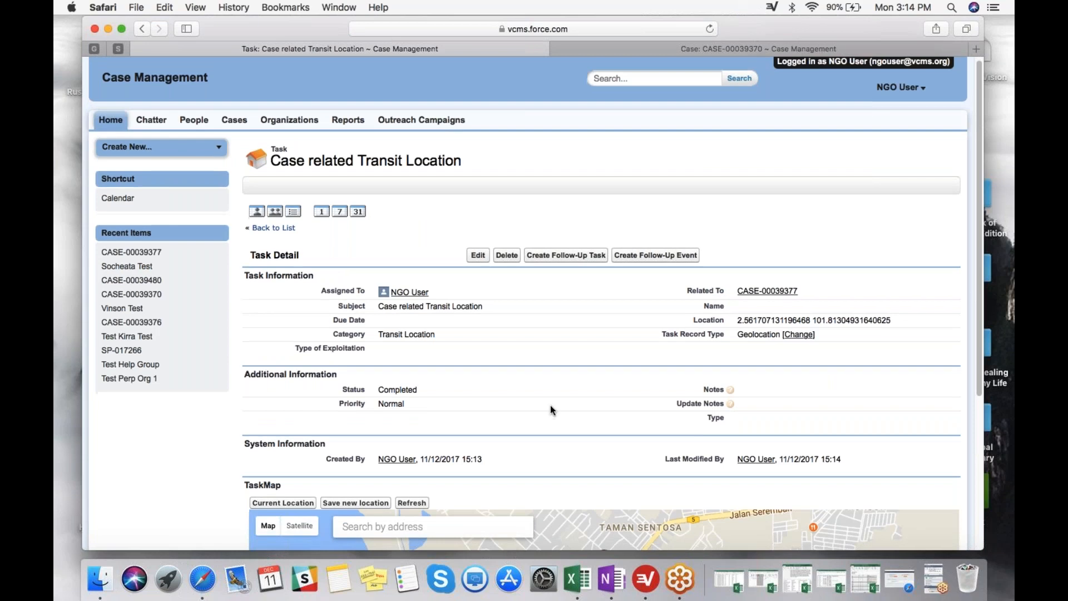
# Check the marker's updated position on the TaskMap and return to the task's related case.
pyautogui.scroll(-5, 550, 410)
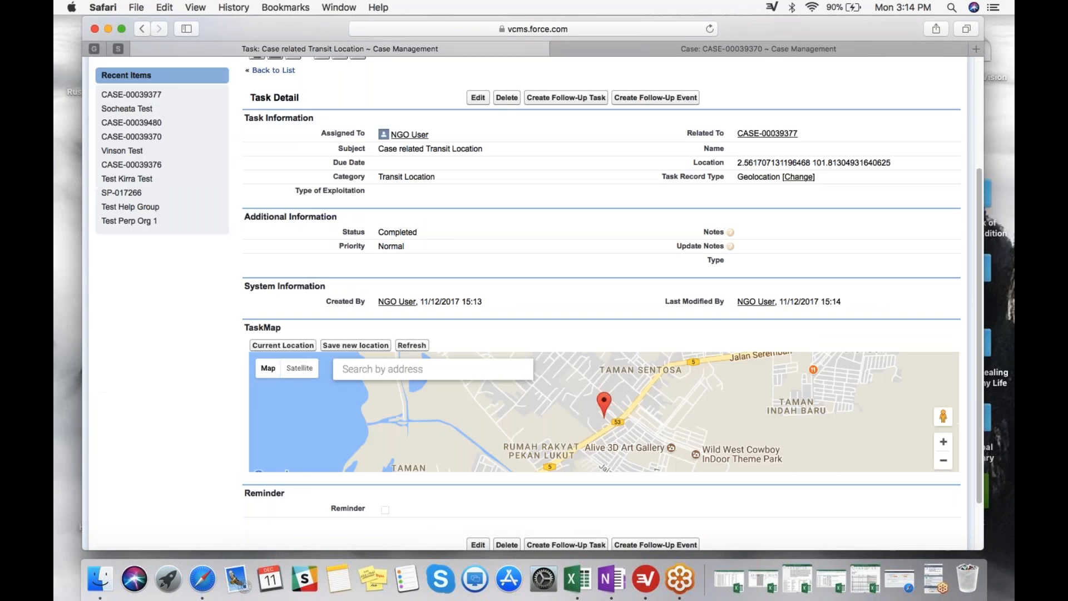
pyautogui.scroll(-1, 949, 445)
pyautogui.click(948, 441)
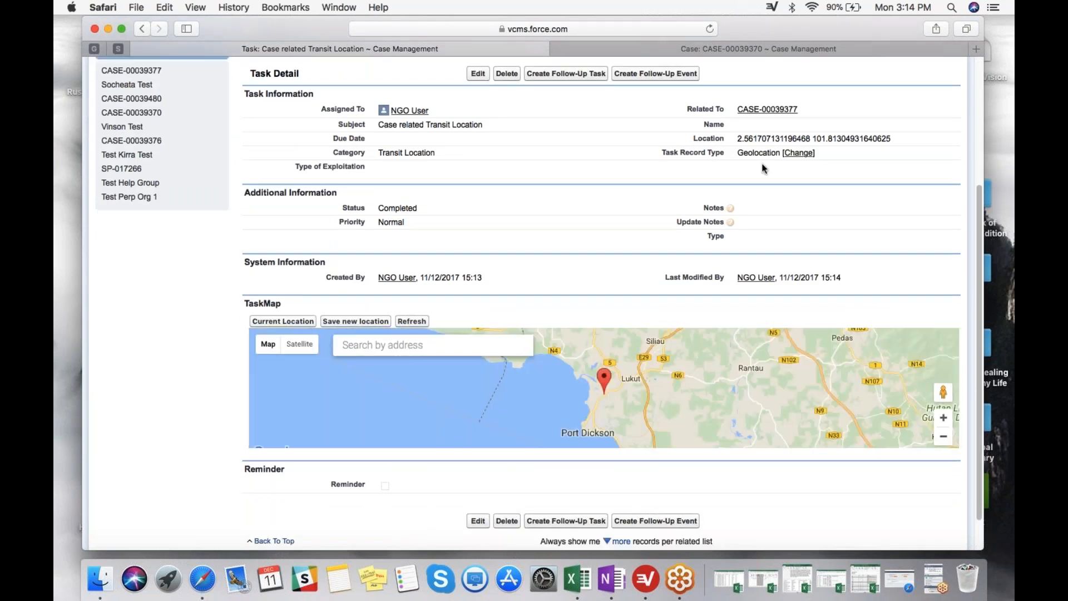
pyautogui.click(767, 109)
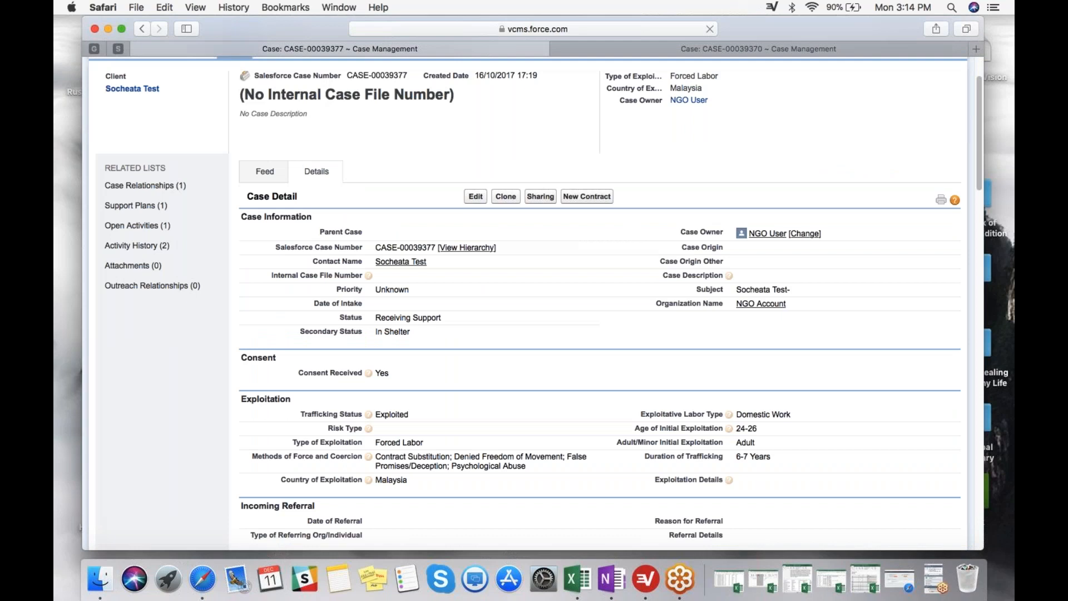
# Focus the Case Map on the Putrajaya area south of Kuala Lumpur and switch the map to satellite imagery.
pyautogui.scroll(-15, 614, 311)
pyautogui.scroll(-3, 595, 309)
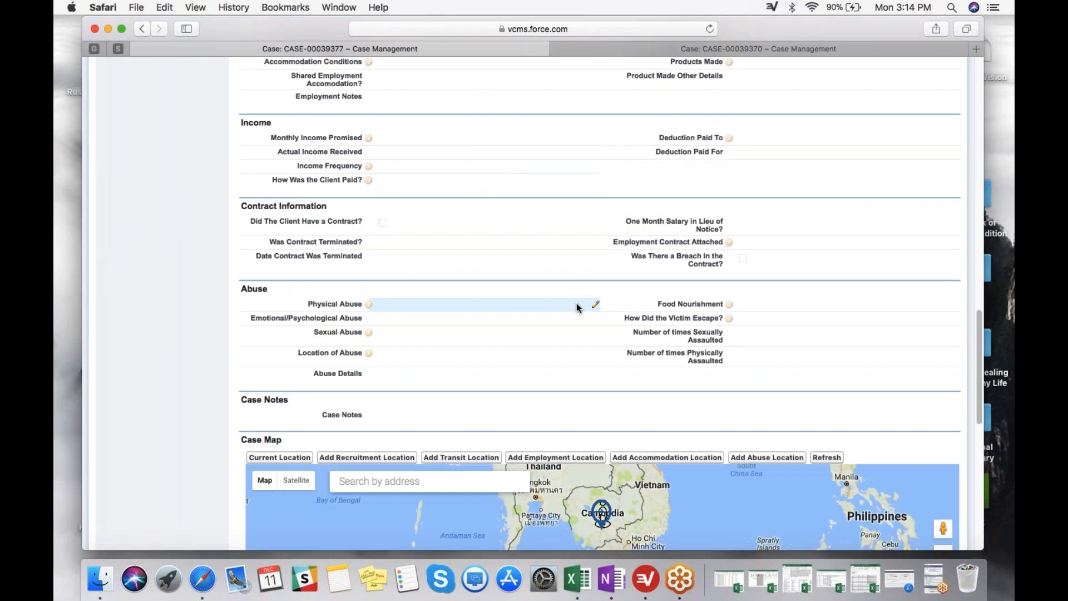
pyautogui.scroll(-8, 577, 302)
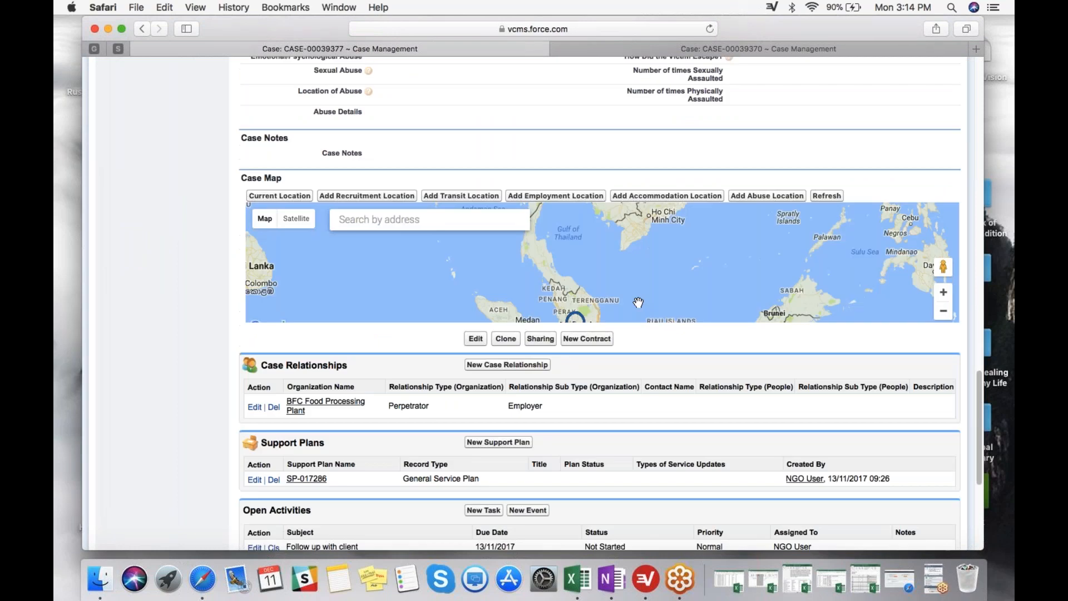
pyautogui.scroll(5, 639, 302)
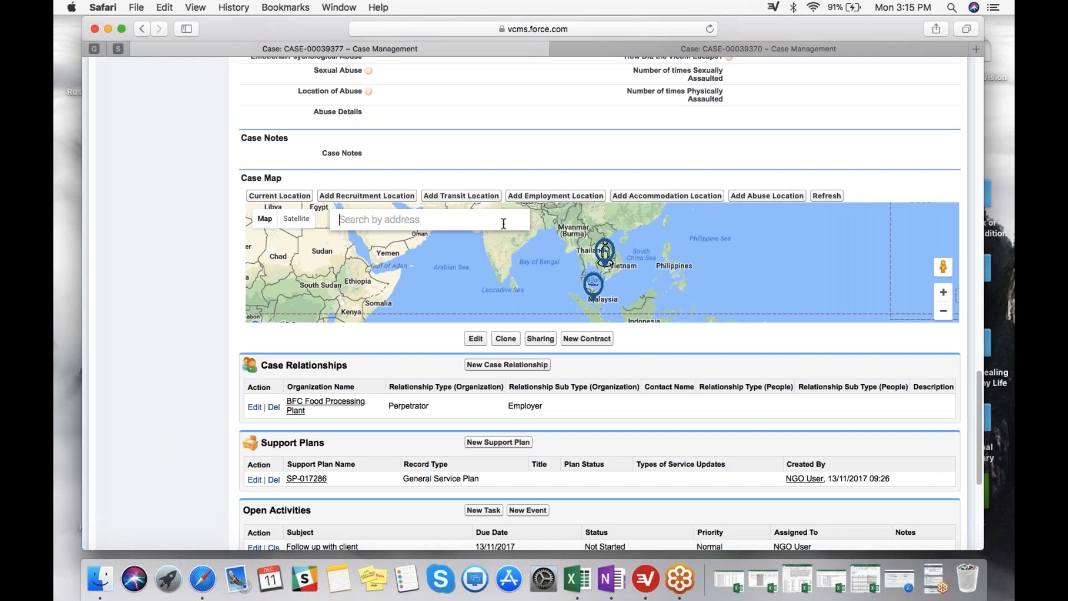
pyautogui.click(944, 292)
pyautogui.click(944, 292)
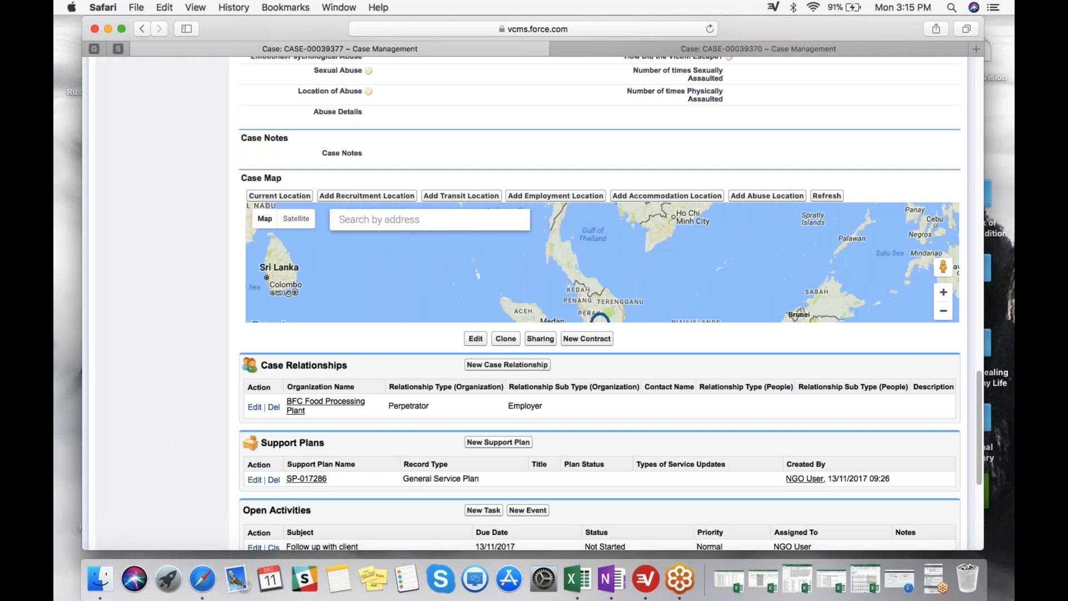
pyautogui.click(944, 292)
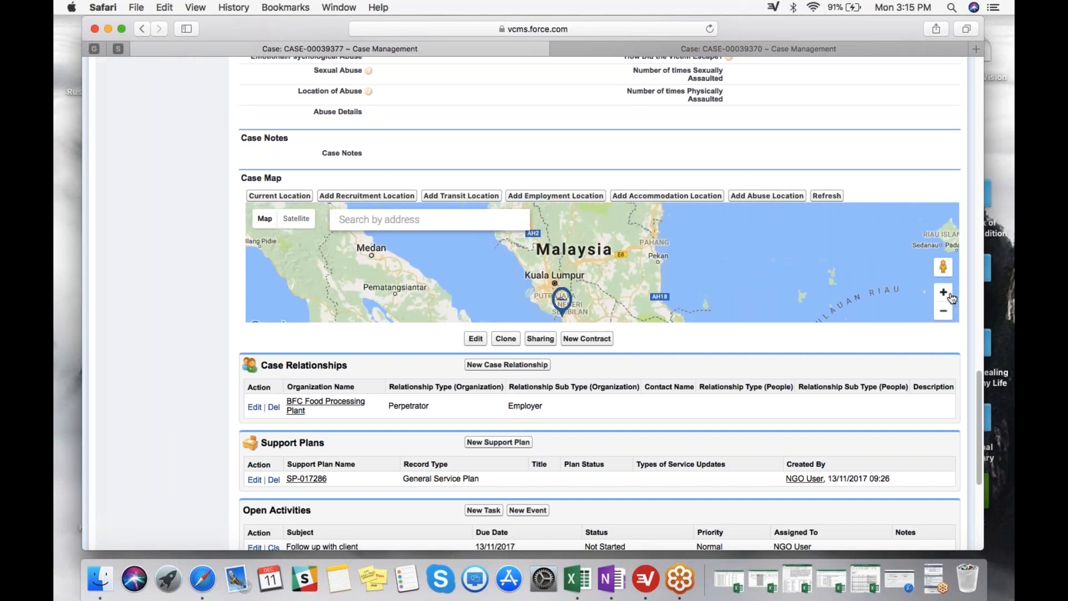
pyautogui.click(951, 296)
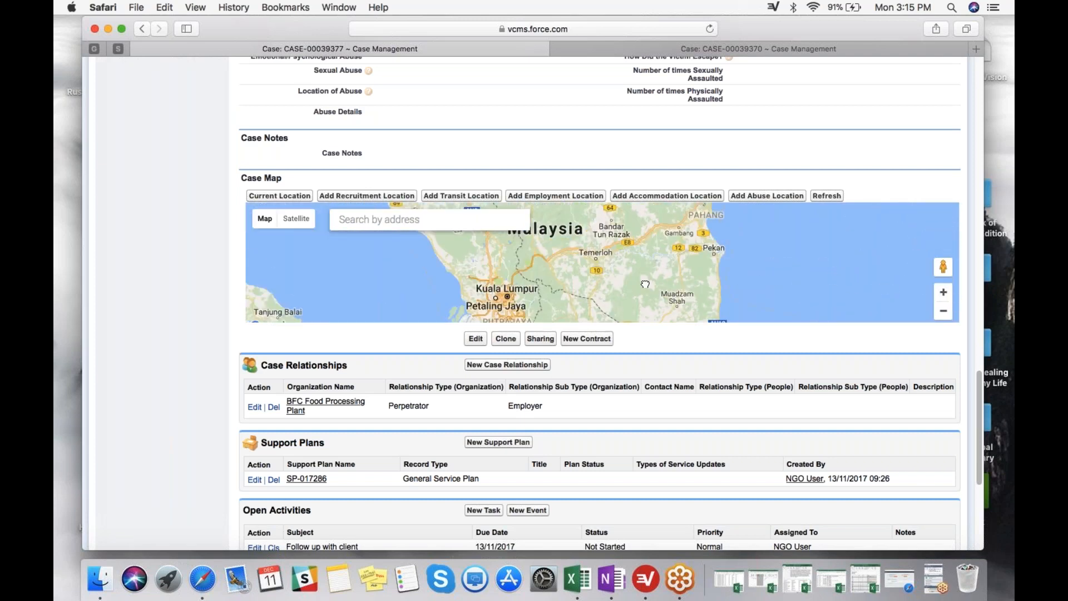
pyautogui.moveTo(645, 284); pyautogui.dragTo(658, 268)
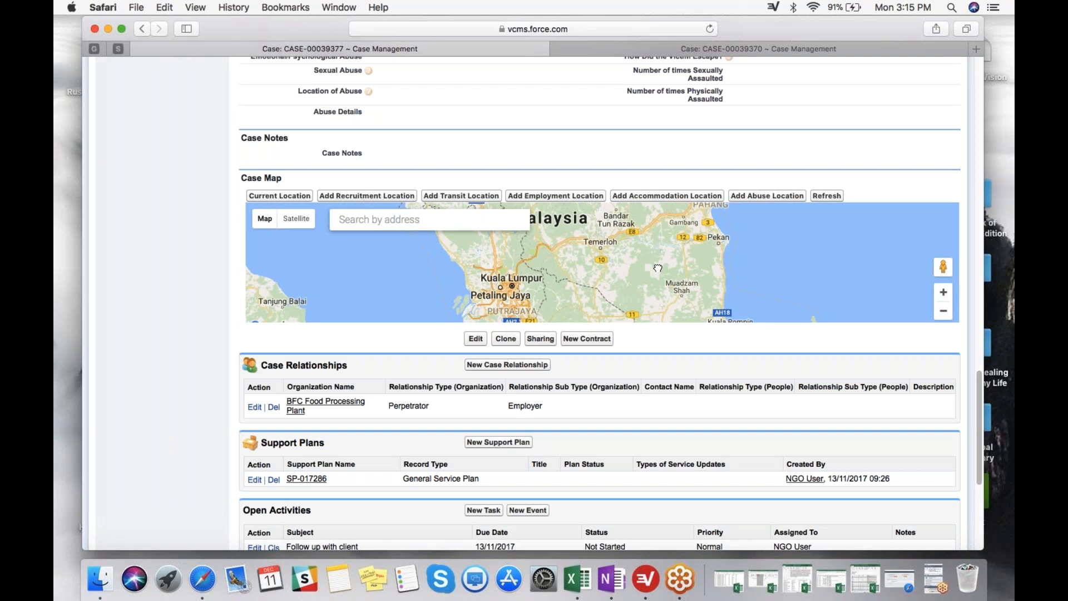
pyautogui.moveTo(658, 268); pyautogui.dragTo(685, 227)
pyautogui.scroll(2, 576, 260)
pyautogui.moveTo(470, 255); pyautogui.dragTo(543, 317)
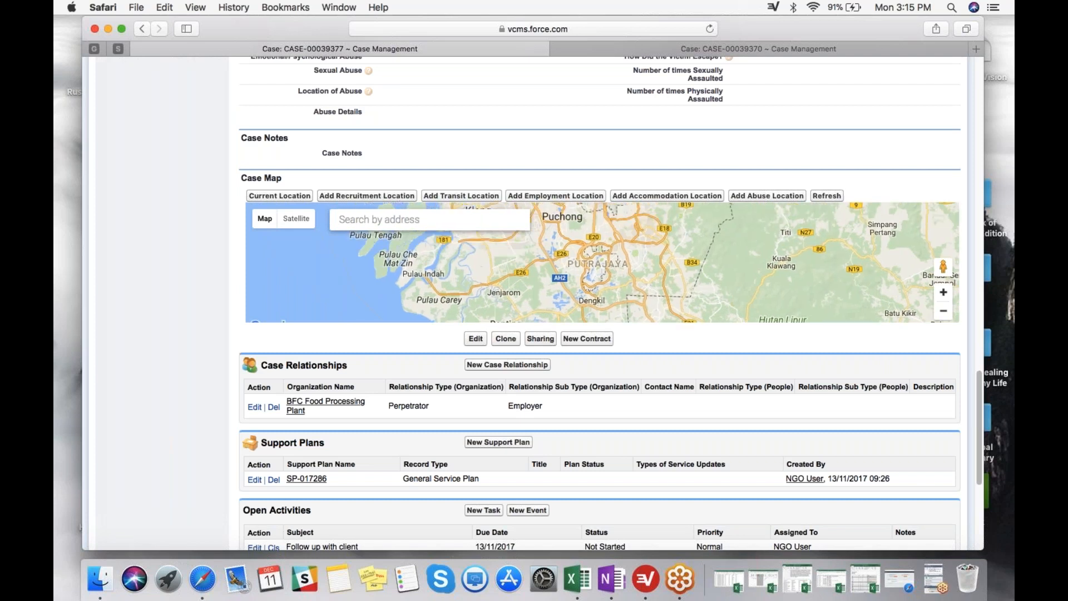
pyautogui.click(943, 295)
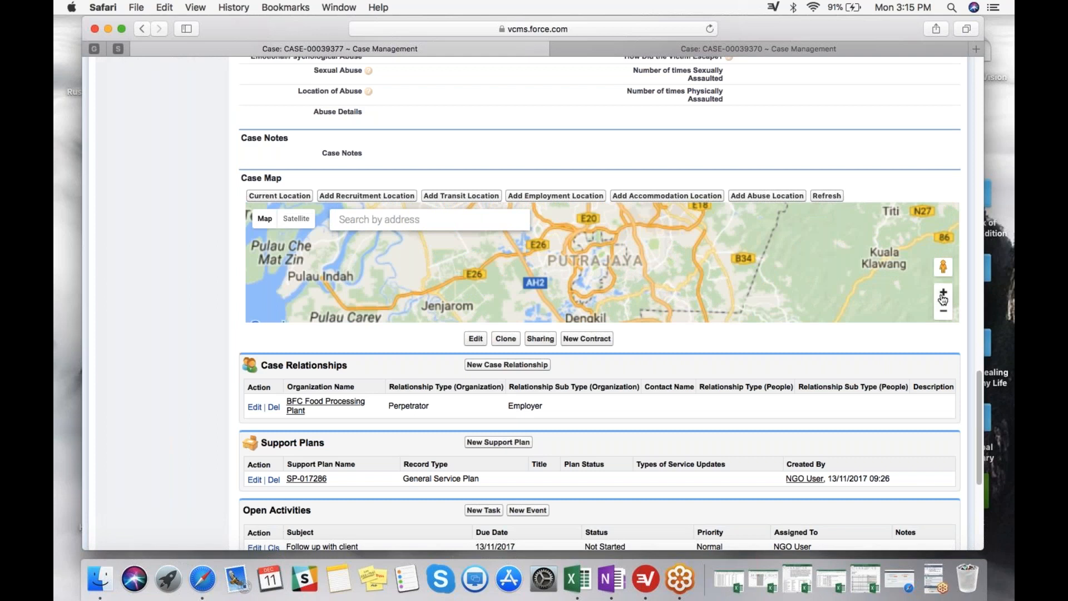
pyautogui.click(297, 219)
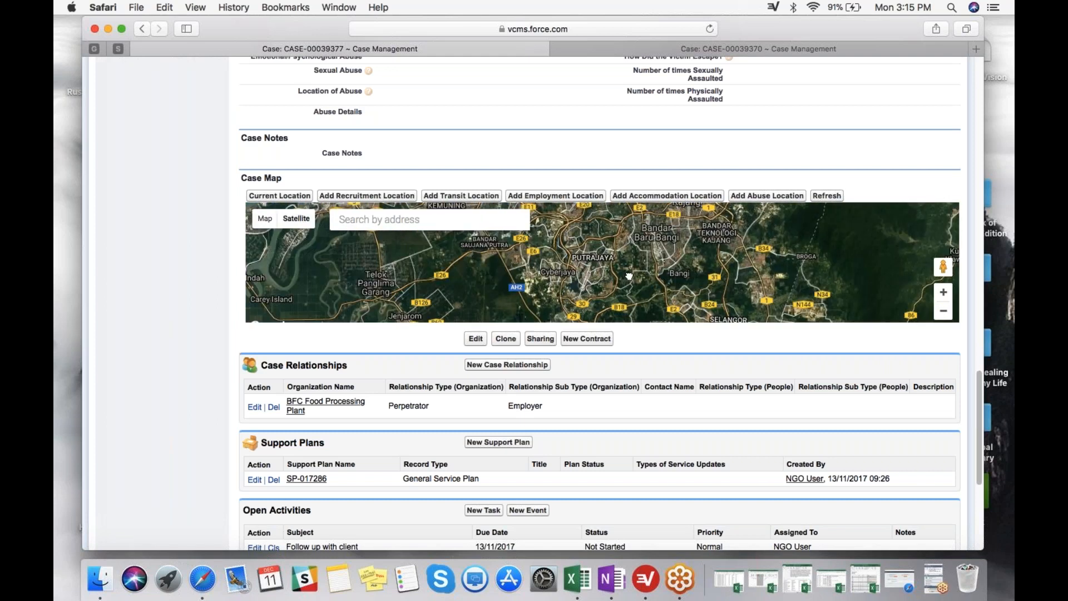
# Place a marker on the Case Map just northeast of the Botanical Garden (Taman Botani) in Putrajaya.
pyautogui.moveTo(628, 269); pyautogui.dragTo(632, 288)
pyautogui.click(946, 296)
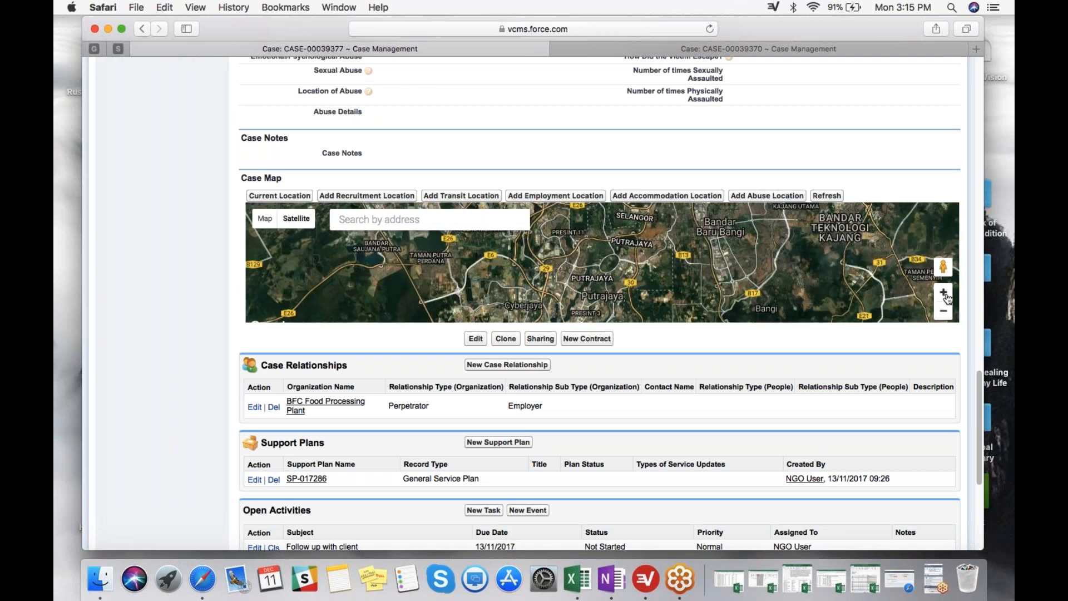
pyautogui.click(947, 299)
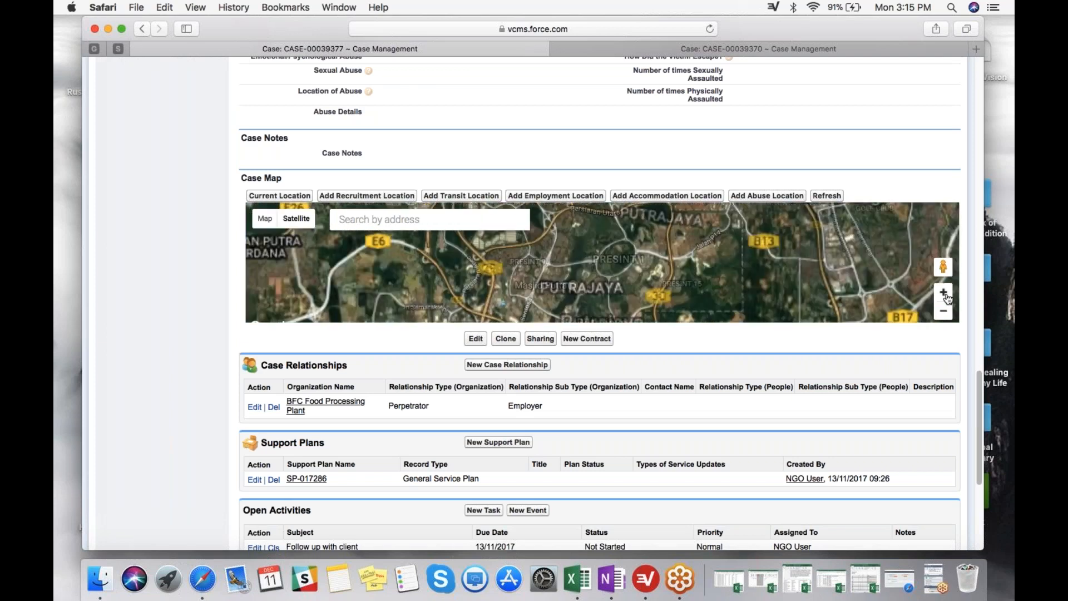
pyautogui.click(947, 299)
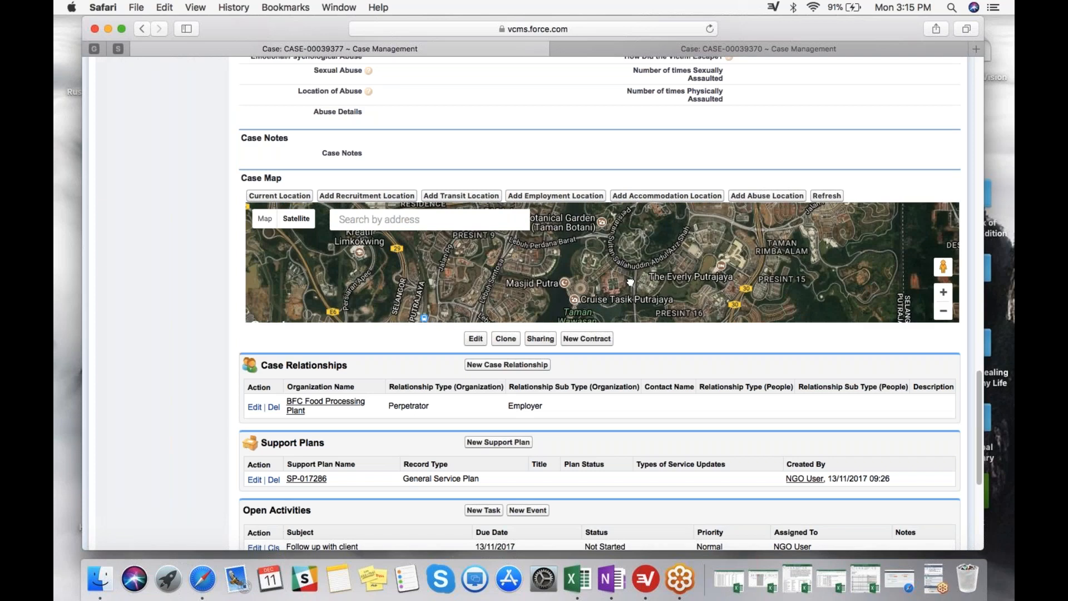
pyautogui.moveTo(597, 288); pyautogui.dragTo(602, 276)
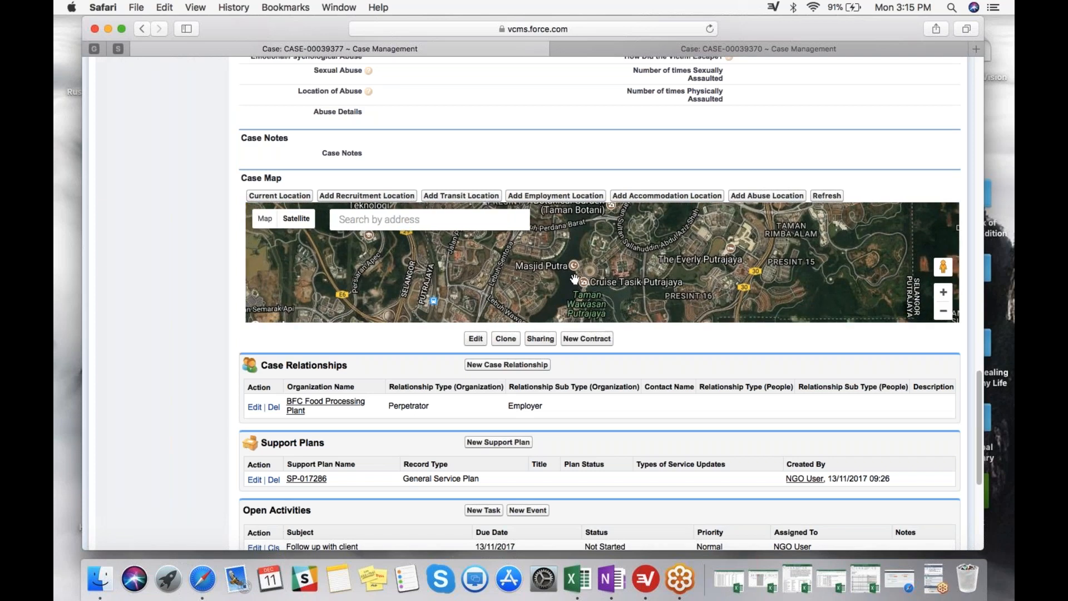
pyautogui.moveTo(584, 250); pyautogui.dragTo(583, 294)
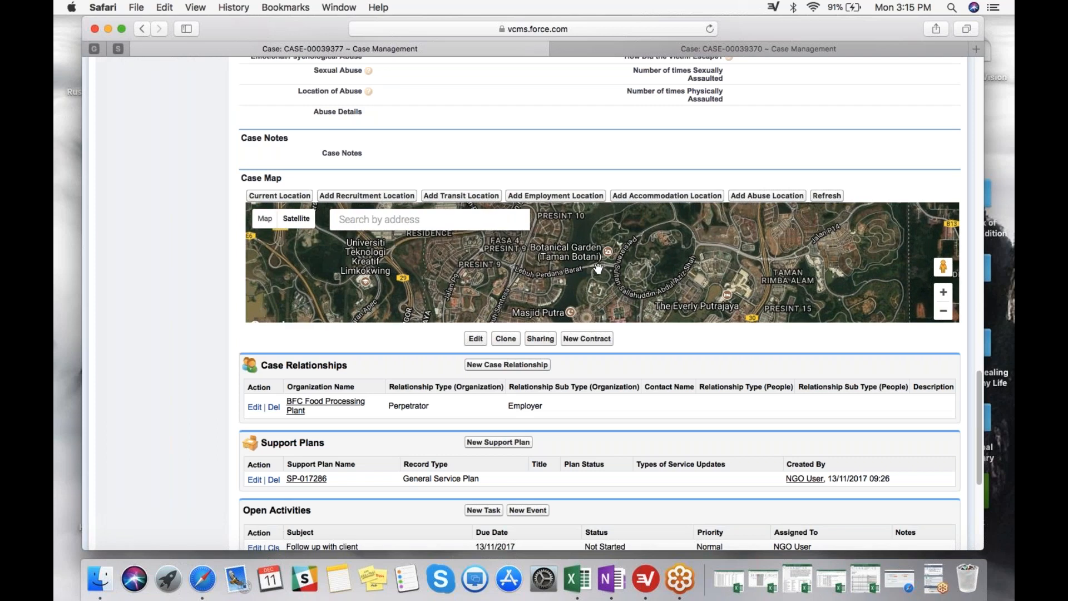
pyautogui.click(625, 237)
pyautogui.moveTo(610, 267); pyautogui.dragTo(605, 261)
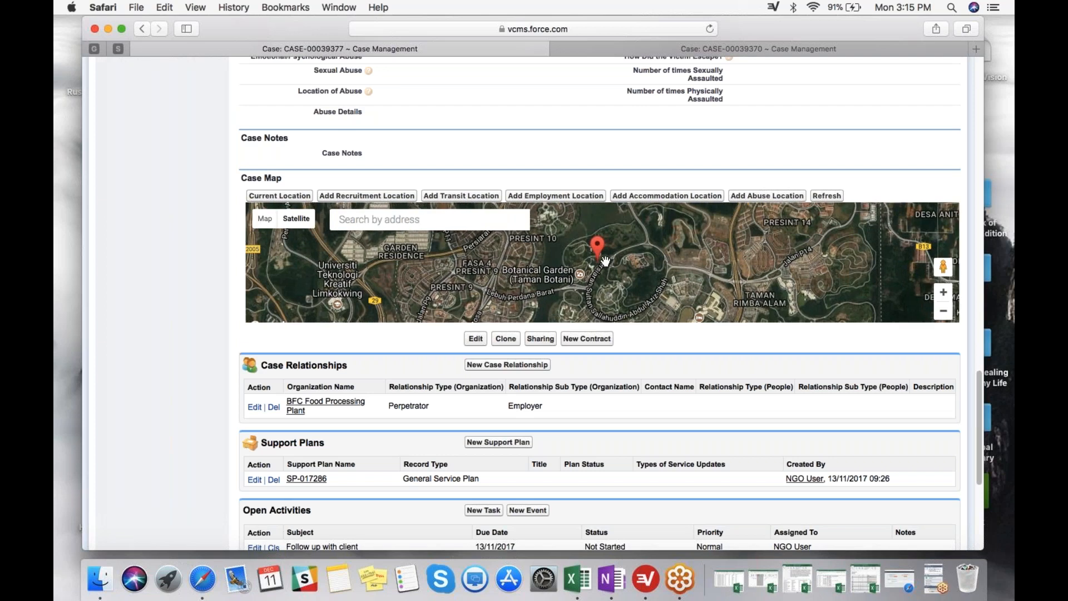
pyautogui.click(603, 259)
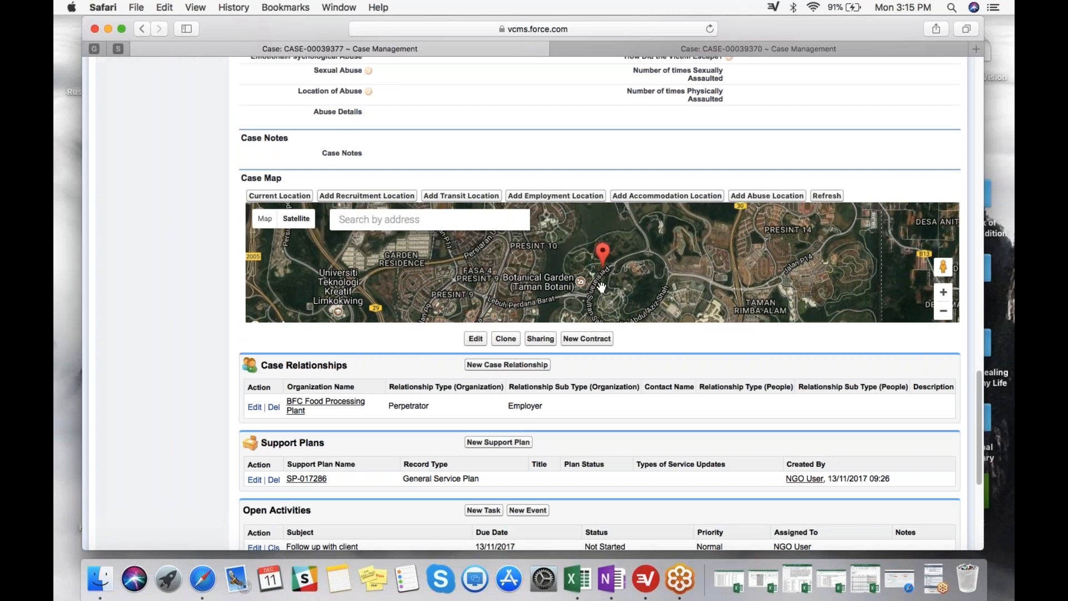
# Save the Putrajaya marker as the case's Employment location with a type of exploitation chosen, and refresh the case.
pyautogui.click(573, 197)
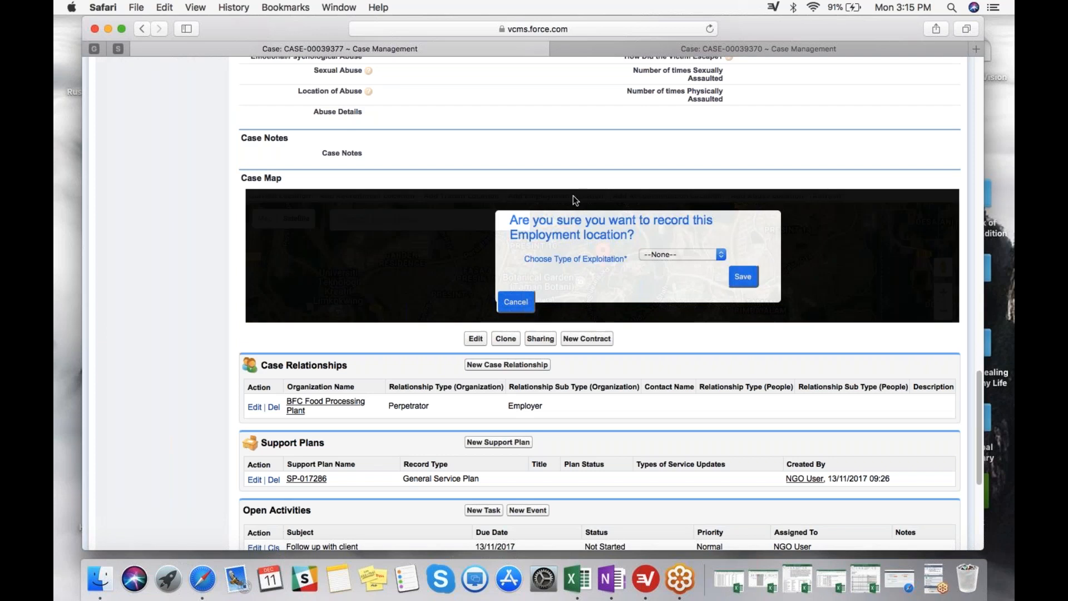
pyautogui.click(673, 255)
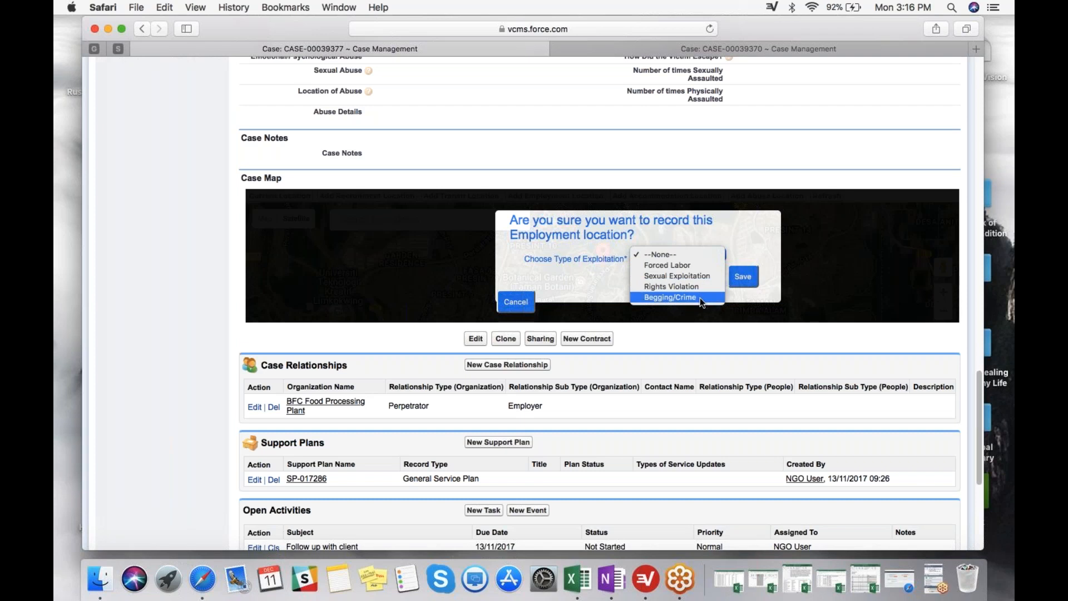
pyautogui.click(699, 269)
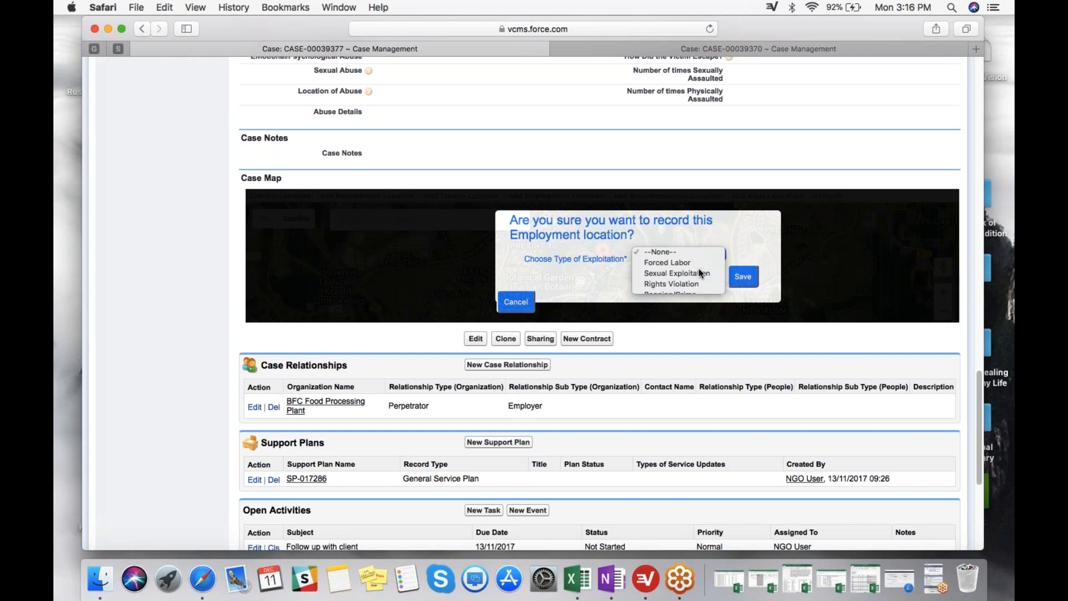
pyautogui.click(743, 277)
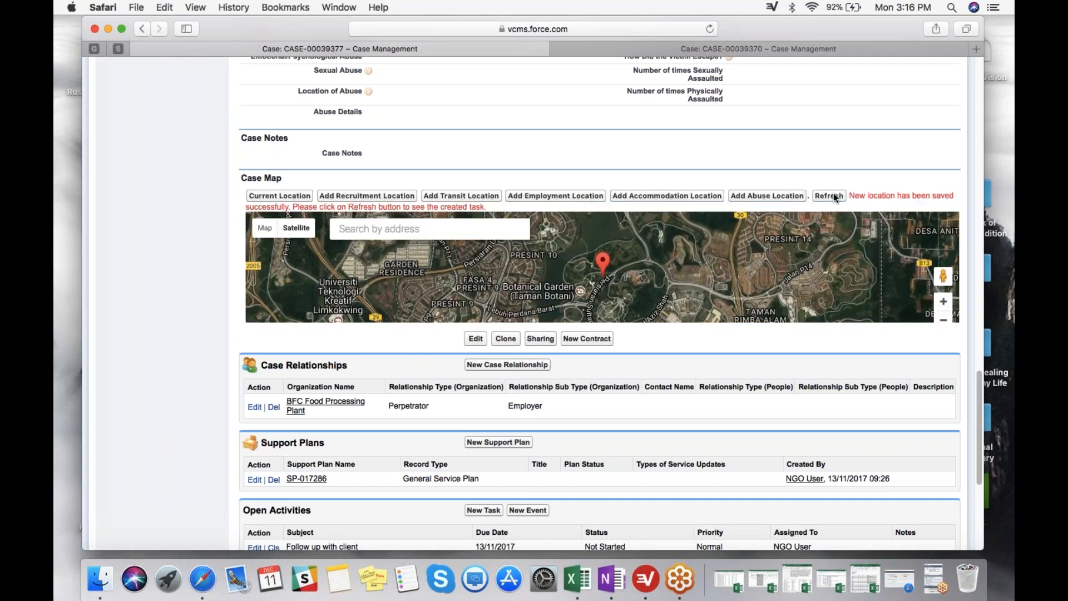
pyautogui.click(834, 194)
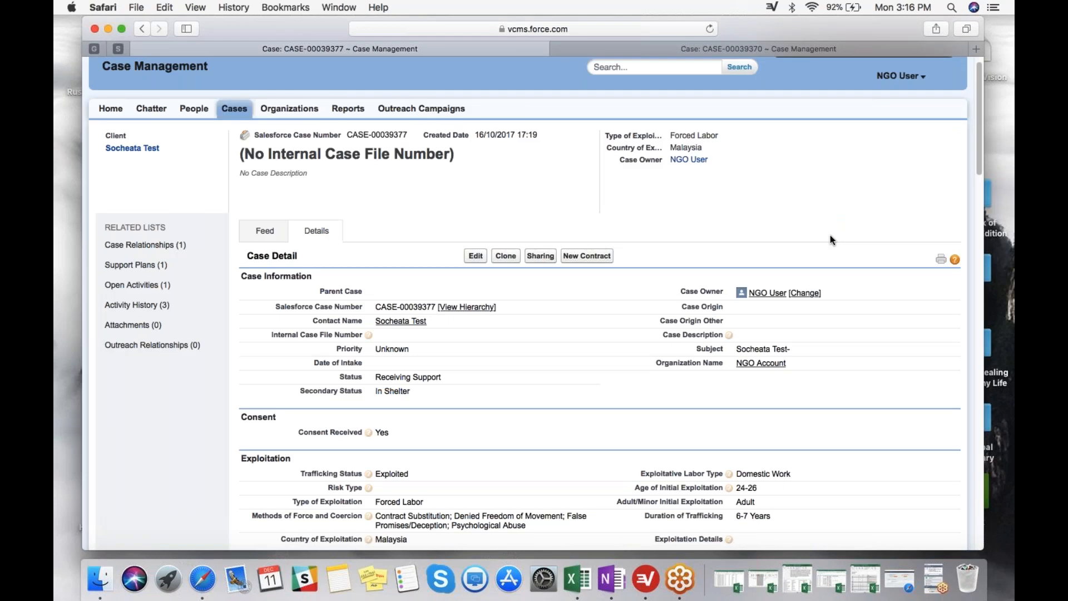
# Check the employment and transit markers around Kuala Lumpur on the refreshed Case Map.
pyautogui.scroll(-20, 830, 235)
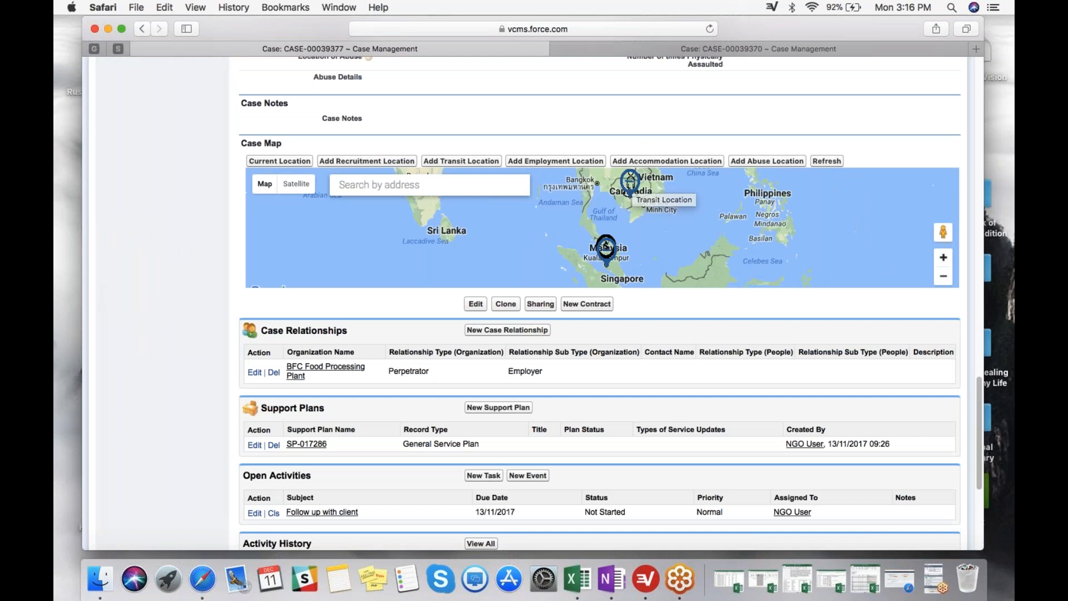
pyautogui.click(943, 258)
pyautogui.click(943, 257)
pyautogui.moveTo(746, 265); pyautogui.dragTo(732, 213)
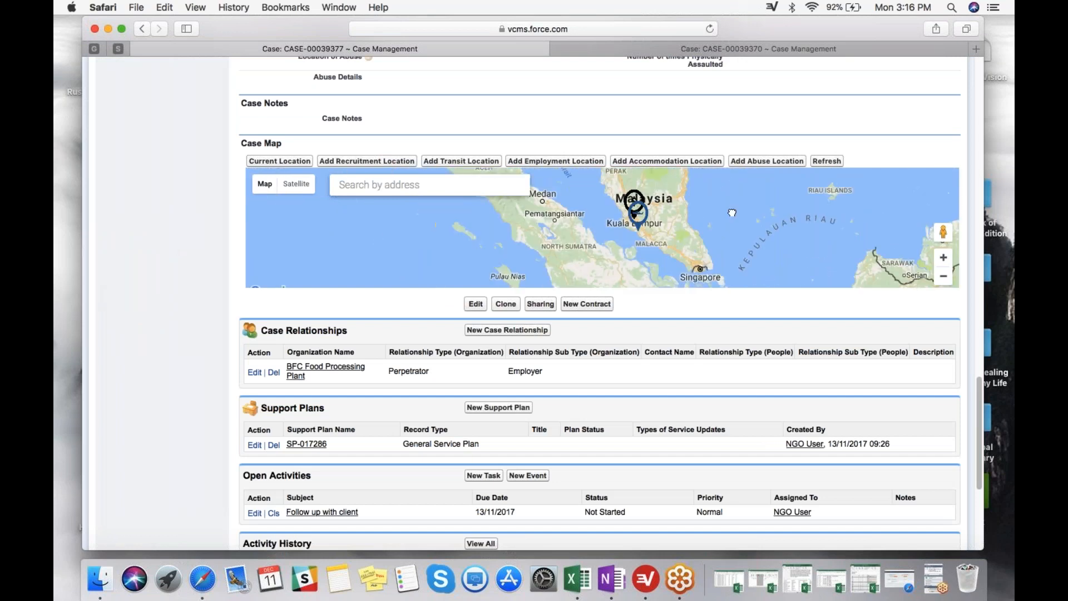
pyautogui.click(638, 198)
# Switch to the other open case, with Thailand as country of exploitation, and review its case details.
pyautogui.scroll(1, 211, 379)
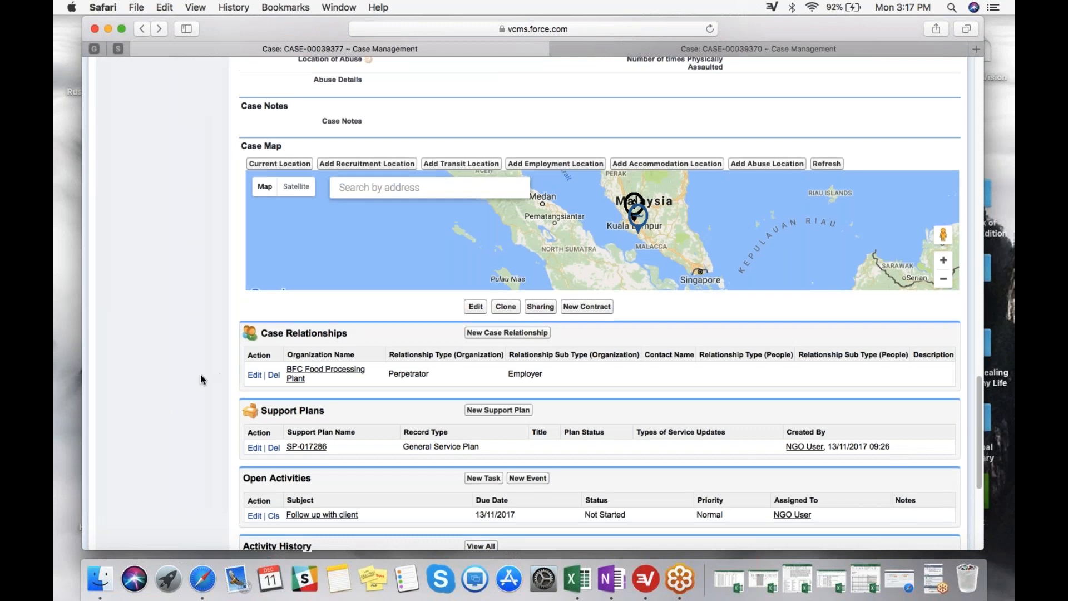
pyautogui.click(641, 45)
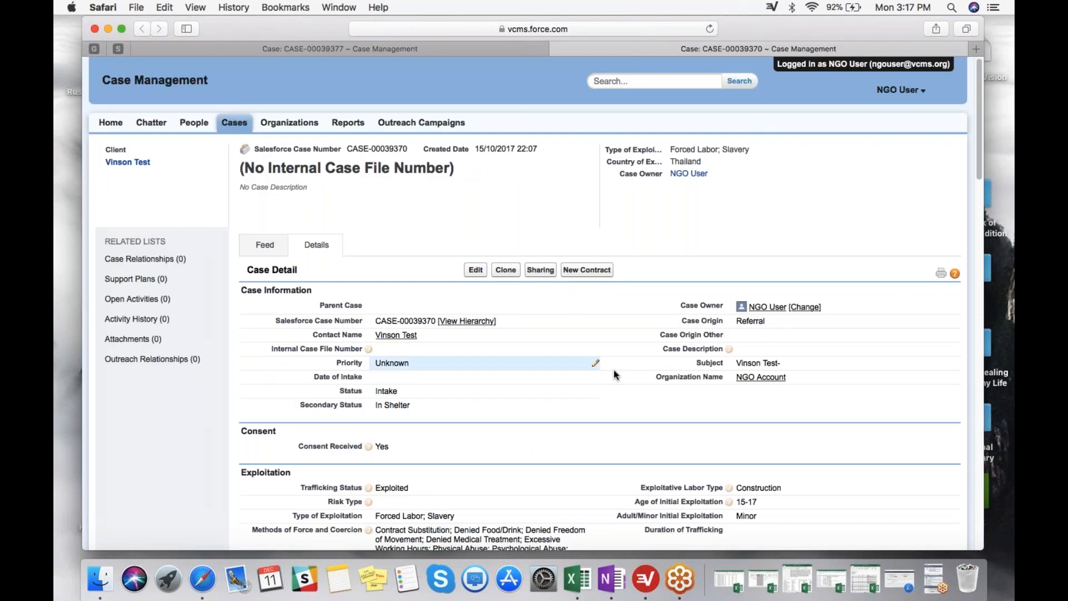
pyautogui.scroll(-1, 614, 375)
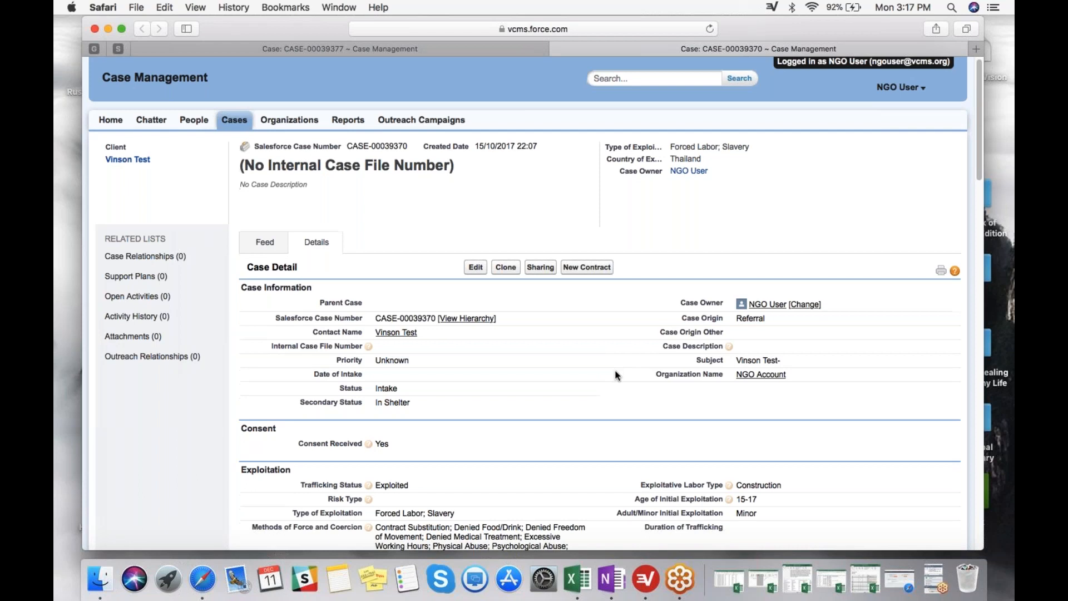
pyautogui.scroll(-5, 616, 375)
pyautogui.moveTo(391, 235)
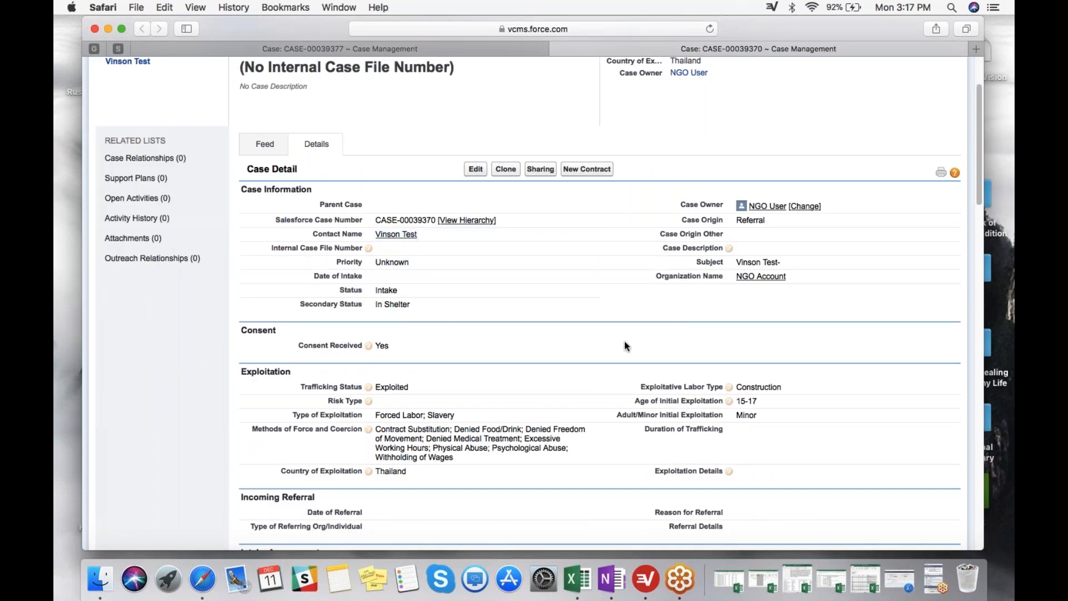
pyautogui.scroll(-1, 624, 345)
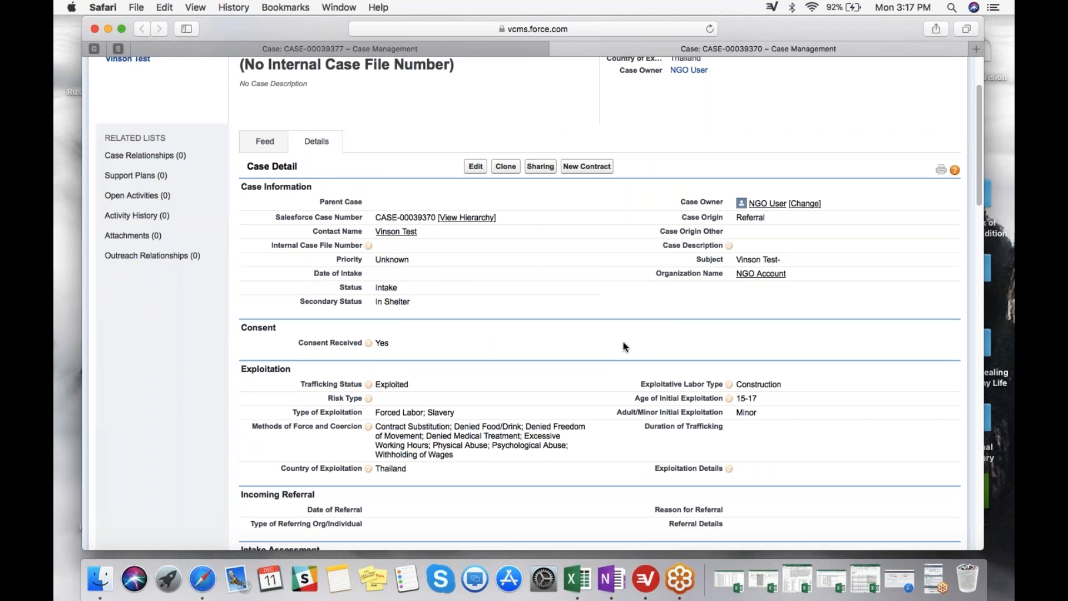
pyautogui.scroll(-3, 622, 344)
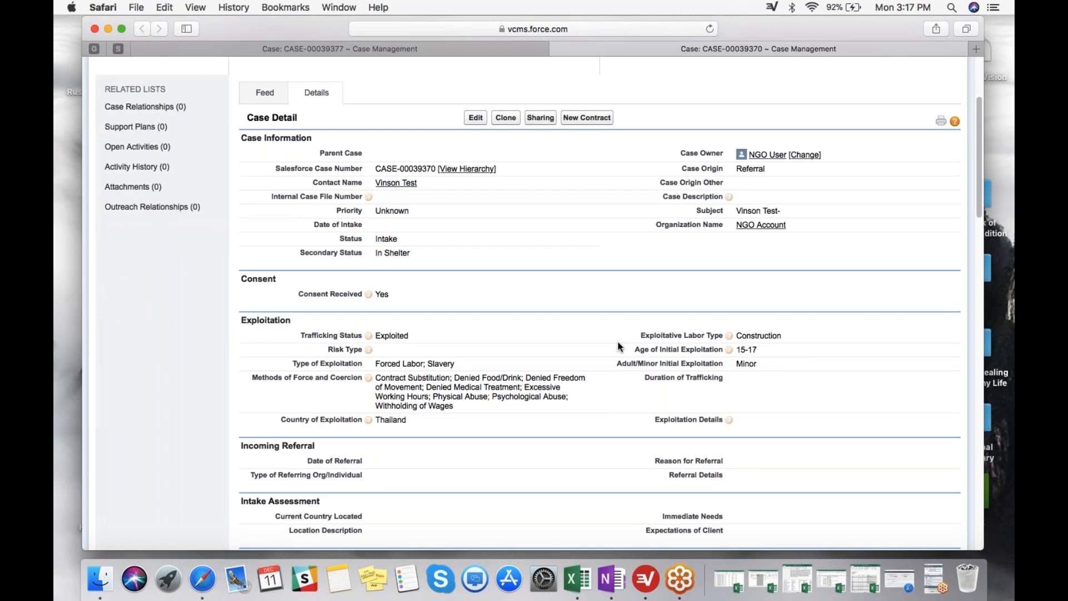
pyautogui.scroll(-1, 609, 335)
pyautogui.scroll(-10, 610, 335)
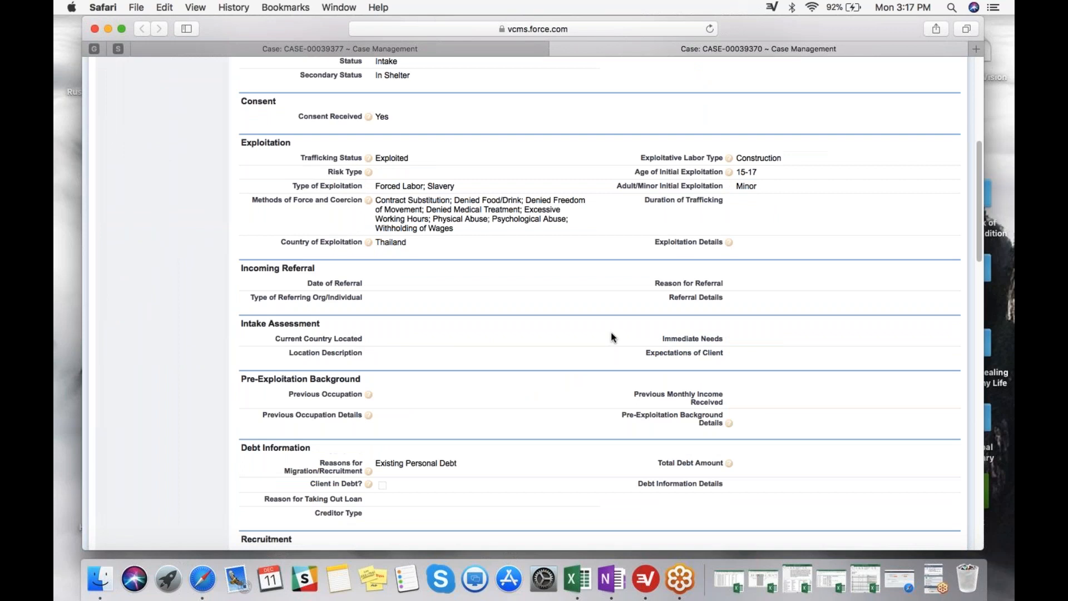
pyautogui.scroll(15, 611, 336)
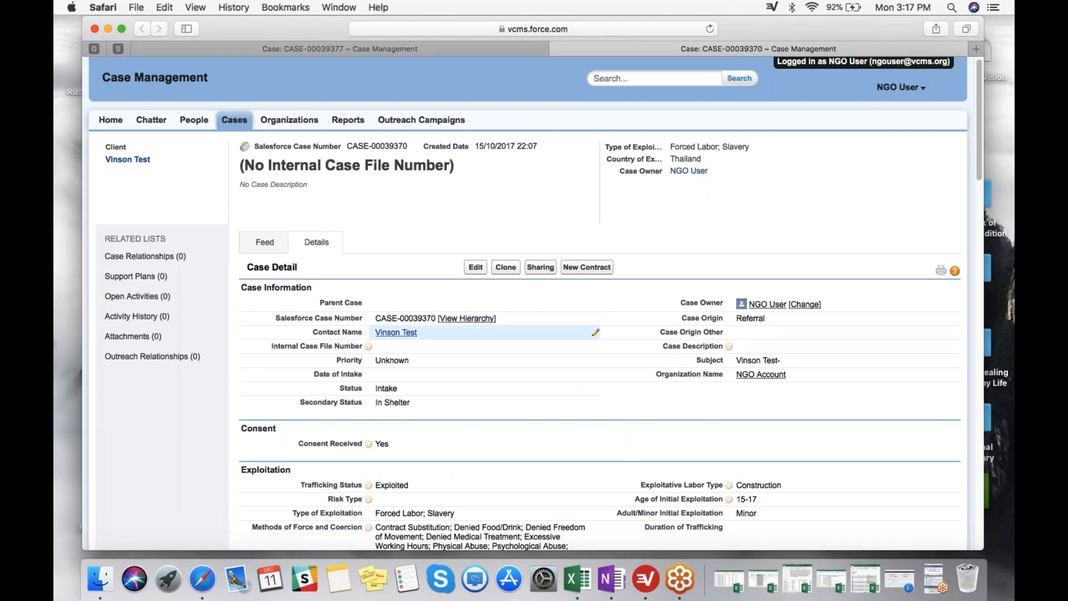
# Open the client's record linked as the case's contact and look over its map and related lists.
pyautogui.click(396, 332)
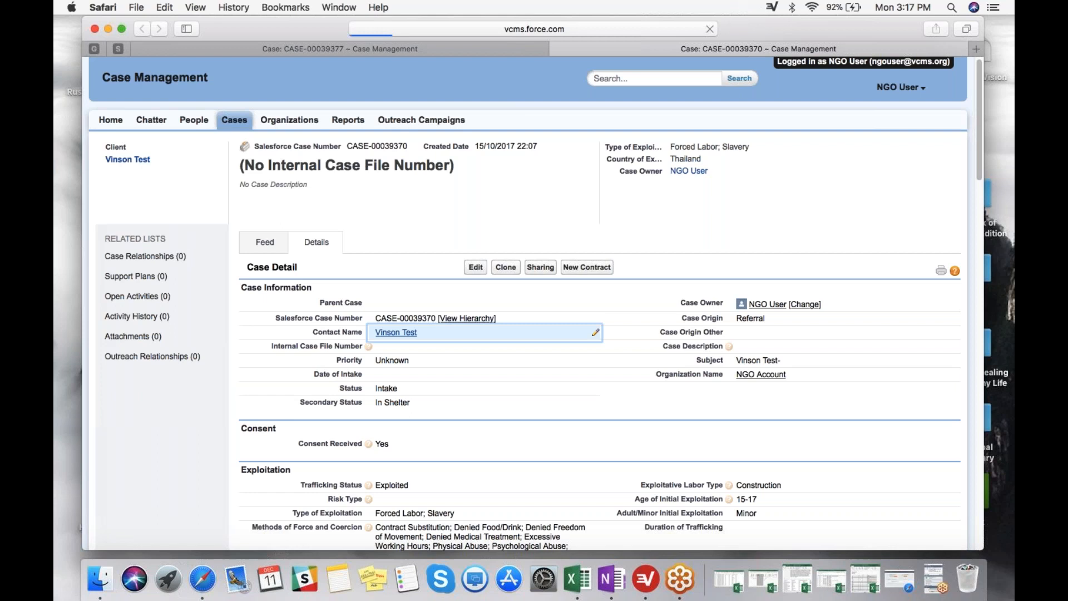
pyautogui.scroll(-3, 474, 373)
pyautogui.scroll(-10, 474, 369)
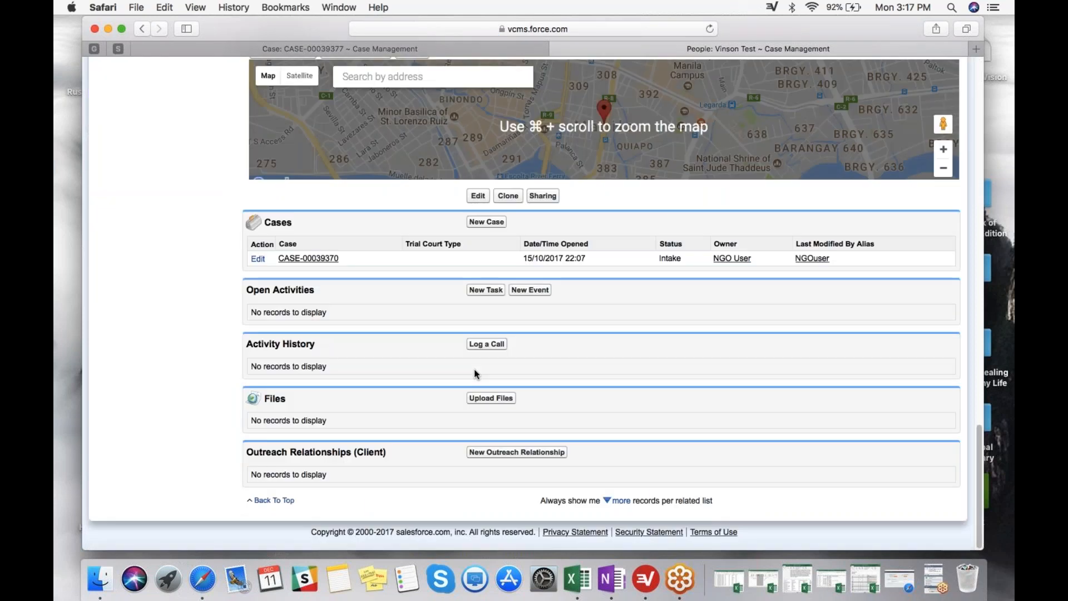
# Reposition the Client's Origin map marker in the Manila and Quezon City area, save it as the new location, and refresh the record.
pyautogui.scroll(3, 420, 362)
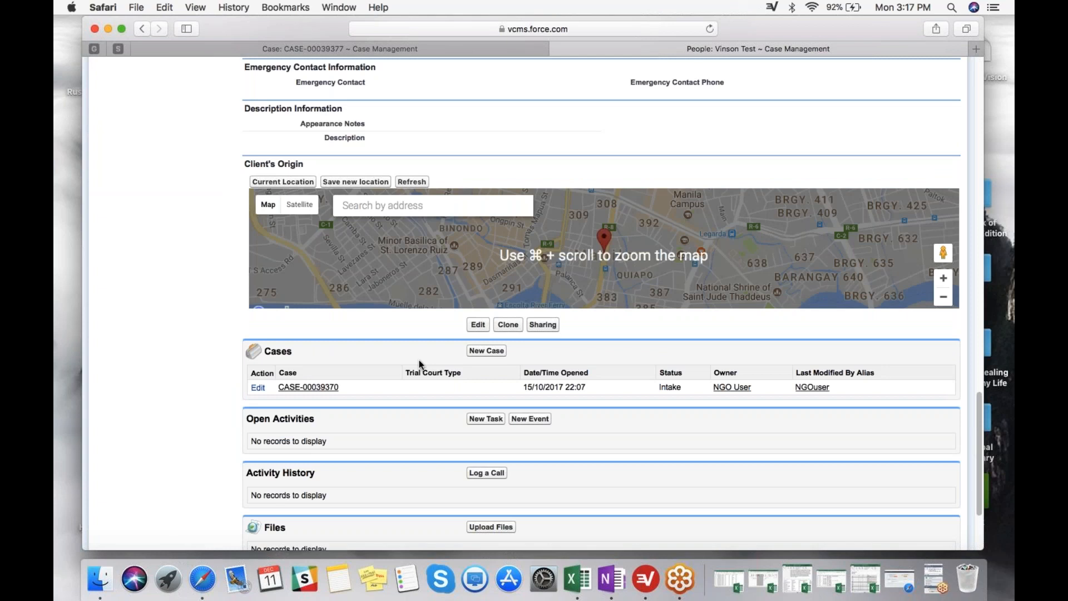
pyautogui.scroll(1, 421, 365)
pyautogui.click(944, 300)
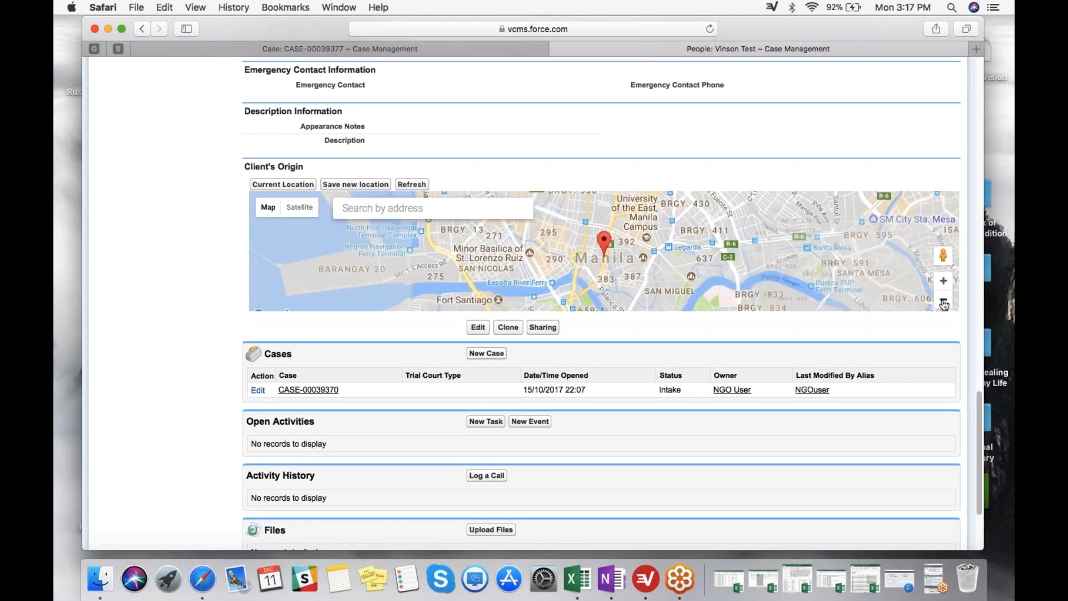
pyautogui.click(943, 302)
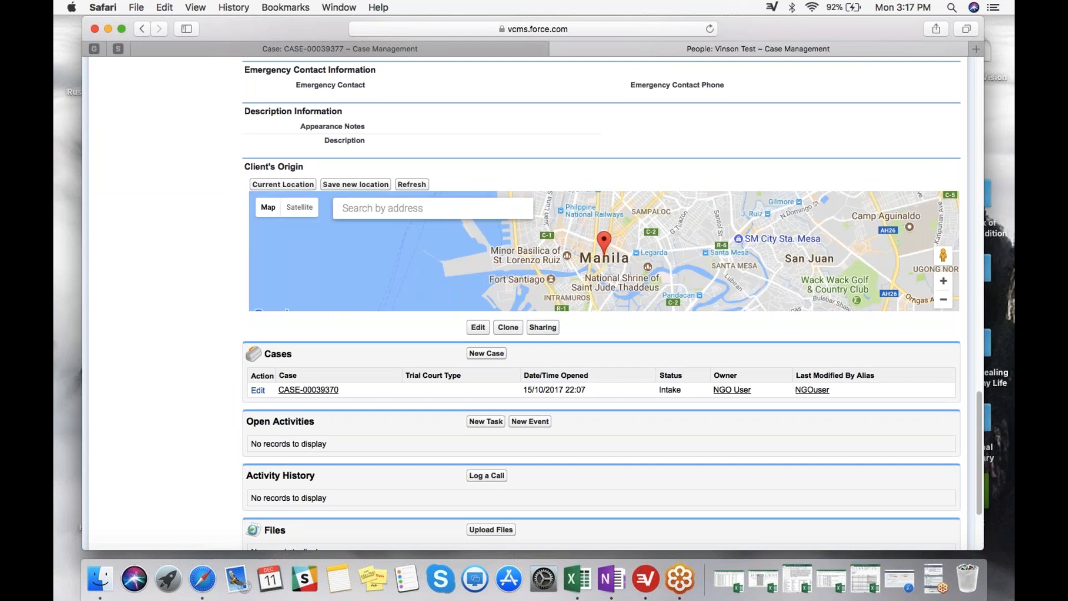
pyautogui.click(943, 302)
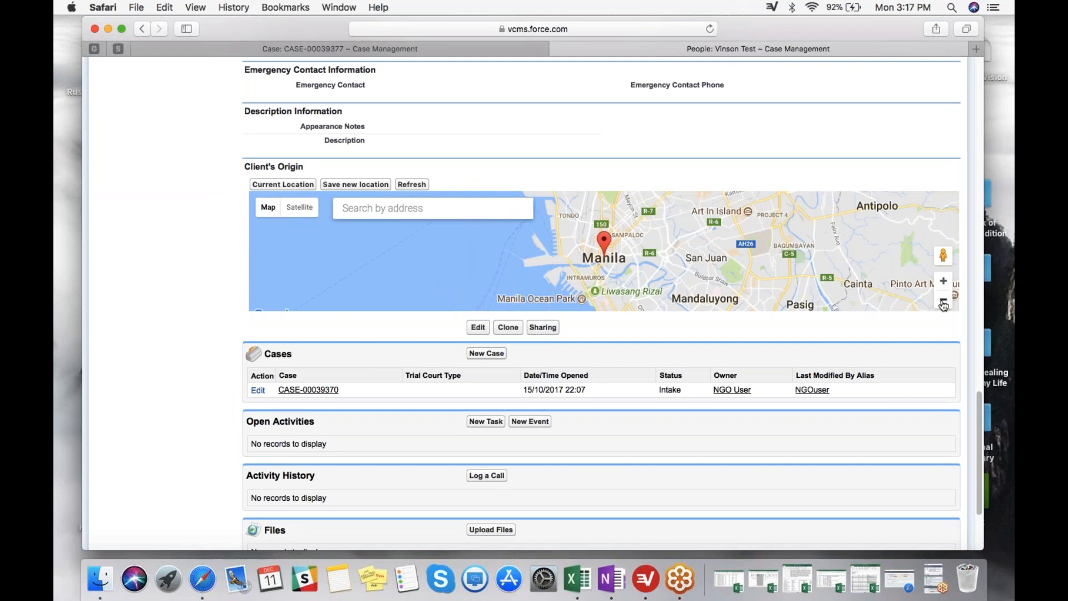
pyautogui.click(729, 270)
pyautogui.click(589, 224)
pyautogui.click(382, 188)
pyautogui.click(411, 185)
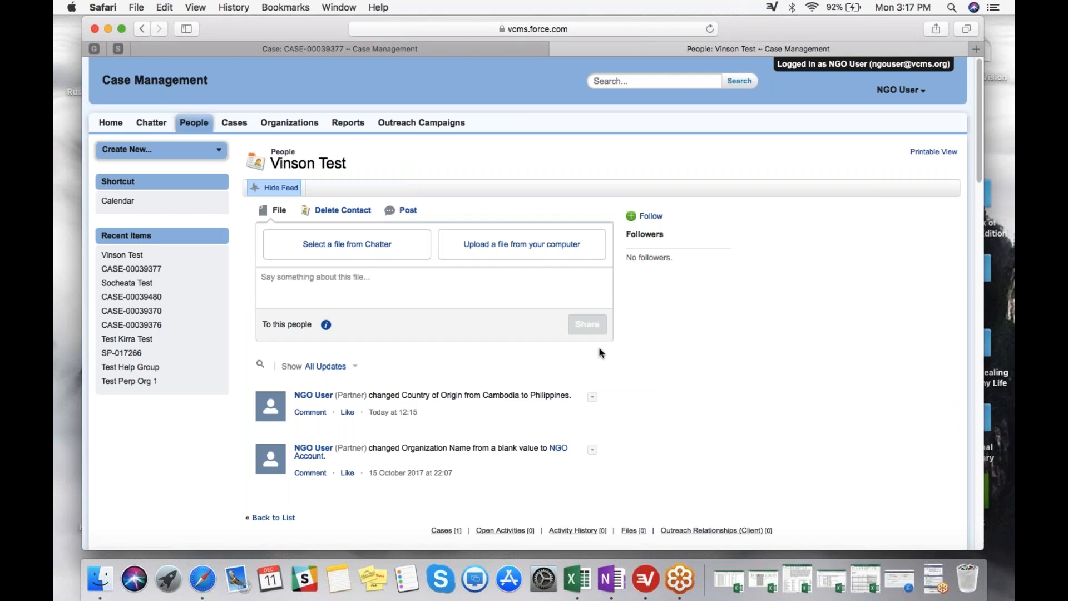
# Open the client's linked case, review its recruitment and transit details, and locate Dubai, United Arab Emirates, on the Case Map.
pyautogui.scroll(-1, 590, 342)
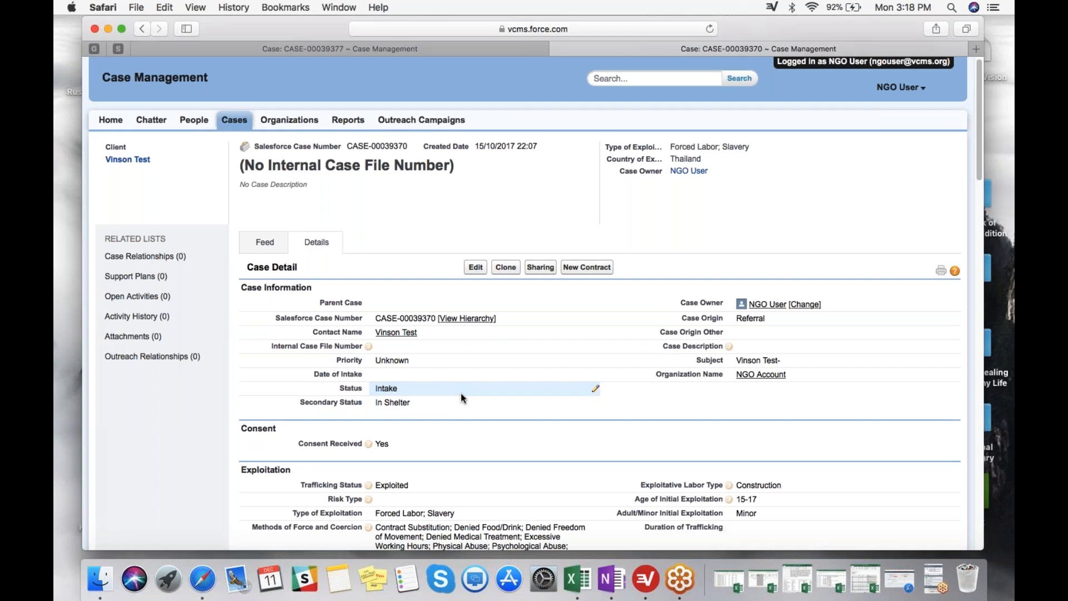
pyautogui.scroll(-10, 461, 393)
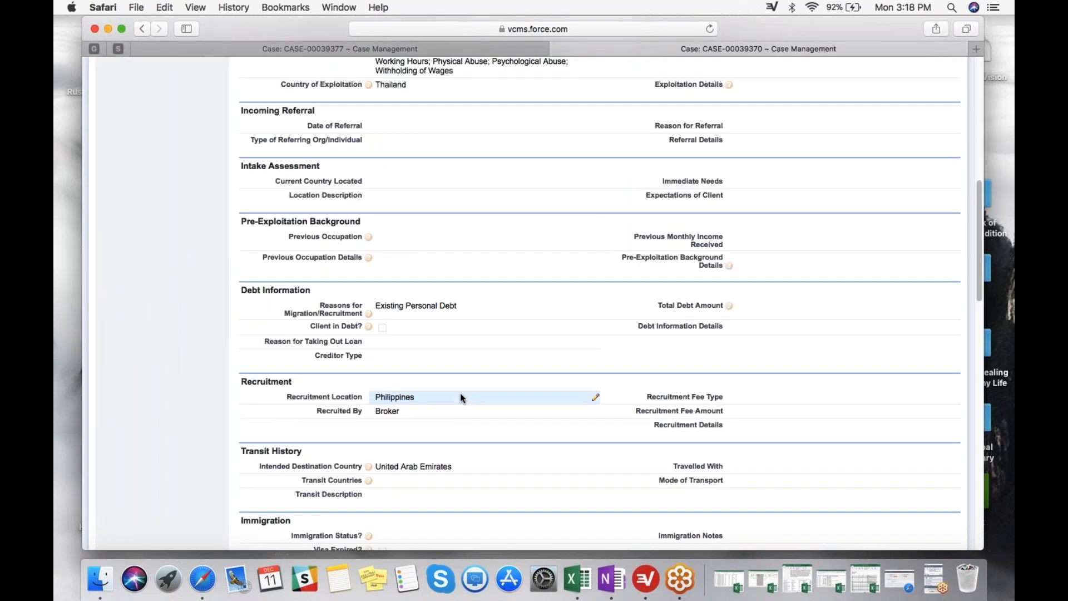
pyautogui.scroll(-15, 459, 393)
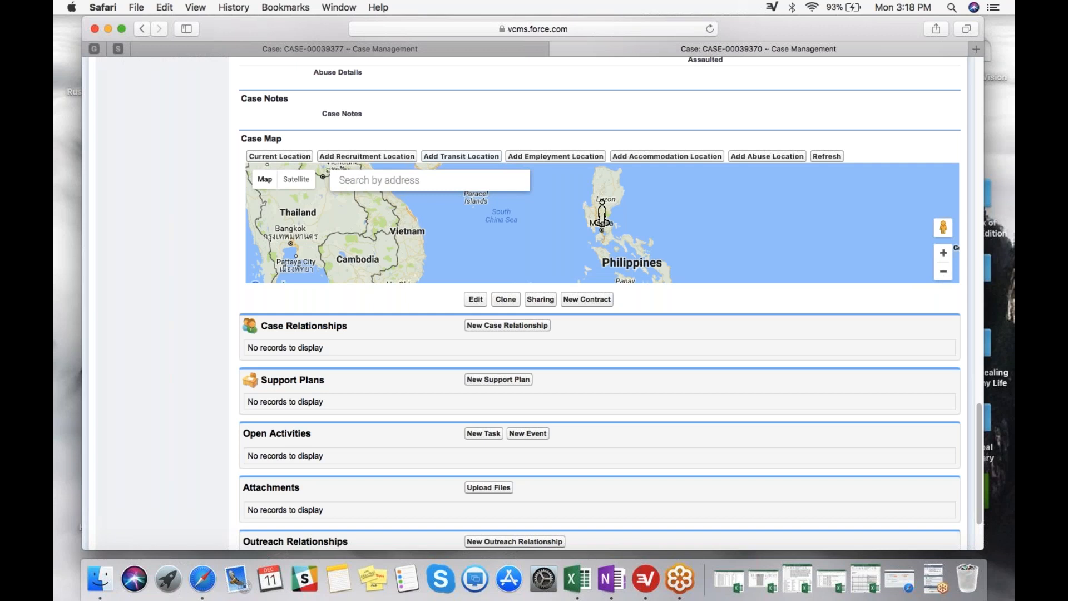
pyautogui.click(473, 178)
pyautogui.write('du')
pyautogui.press('Return')
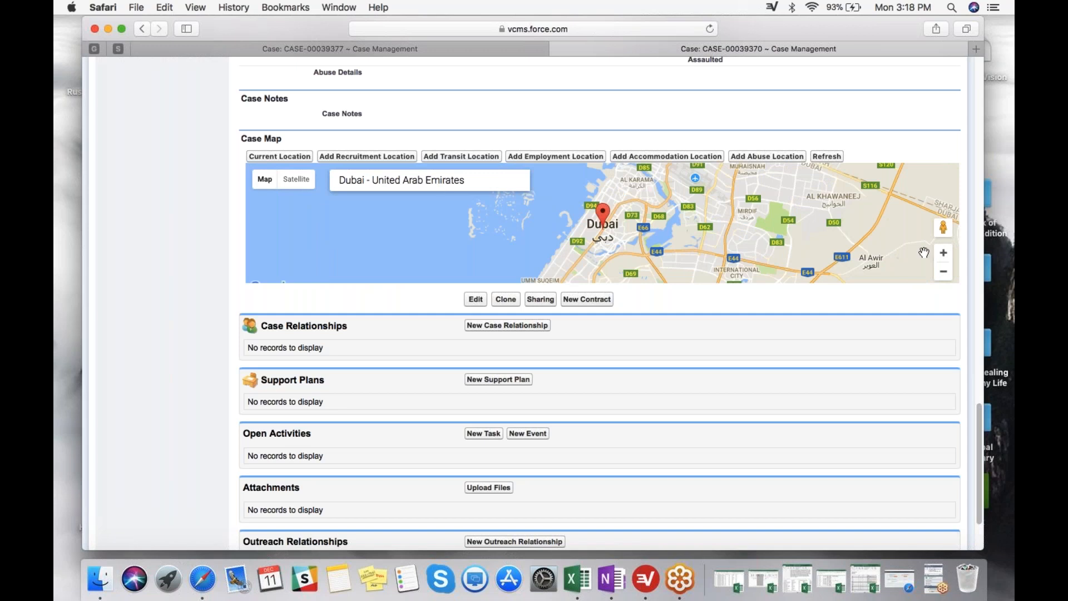
# Position the Dubai marker on the coast beside Mercato Shopping Mall and show the Case Map in satellite view.
pyautogui.click(944, 253)
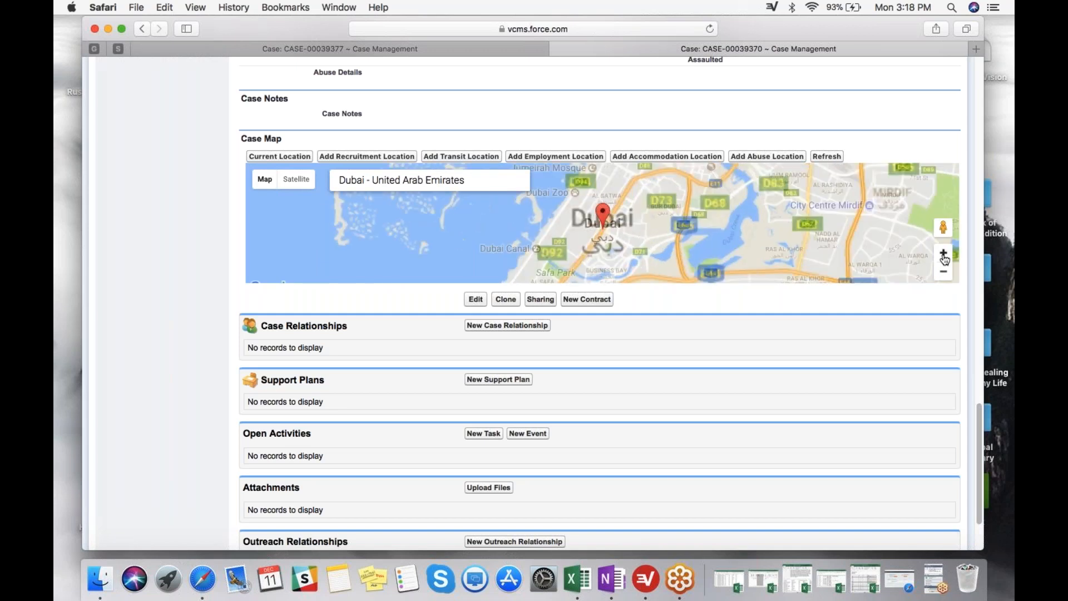
pyautogui.moveTo(614, 272)
pyautogui.mouseDown()
pyautogui.moveTo(637, 265)
pyautogui.moveTo(632, 272)
pyautogui.mouseUp()
pyautogui.click(944, 254)
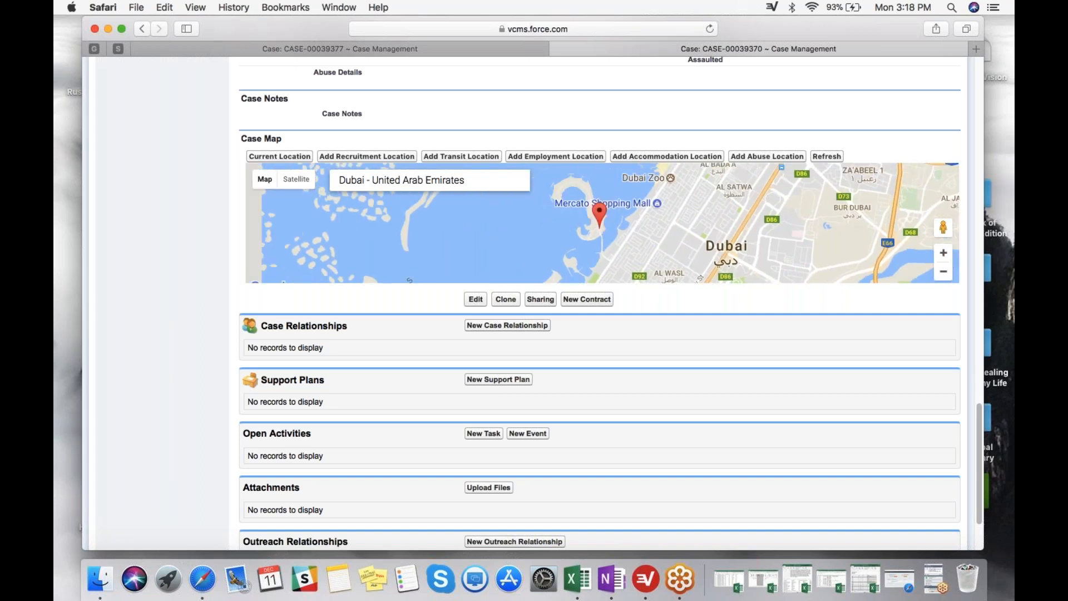
pyautogui.moveTo(581, 227); pyautogui.dragTo(585, 228)
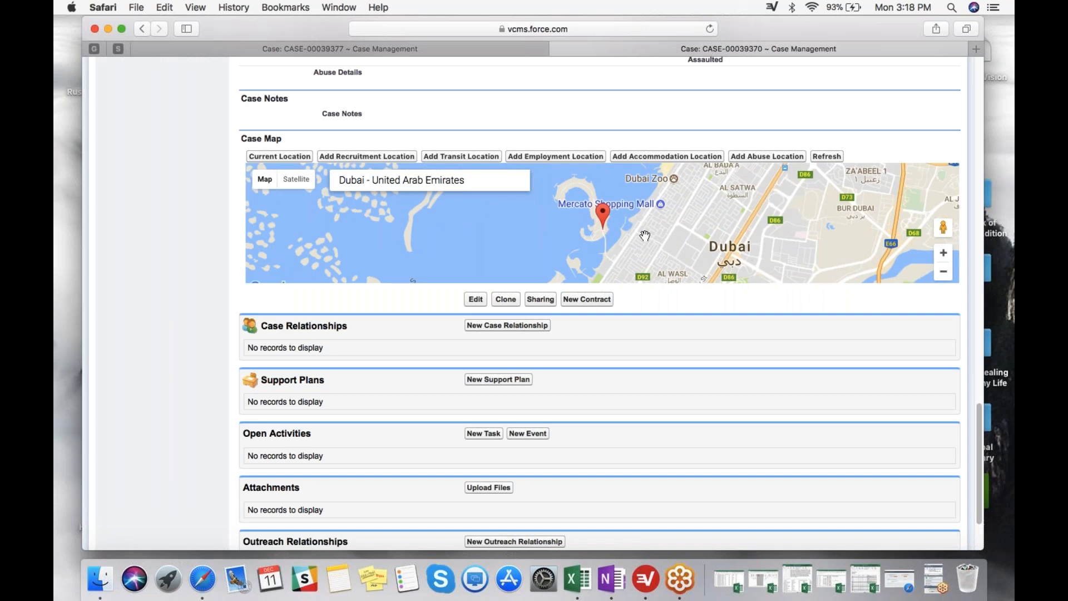
pyautogui.click(944, 252)
pyautogui.click(296, 180)
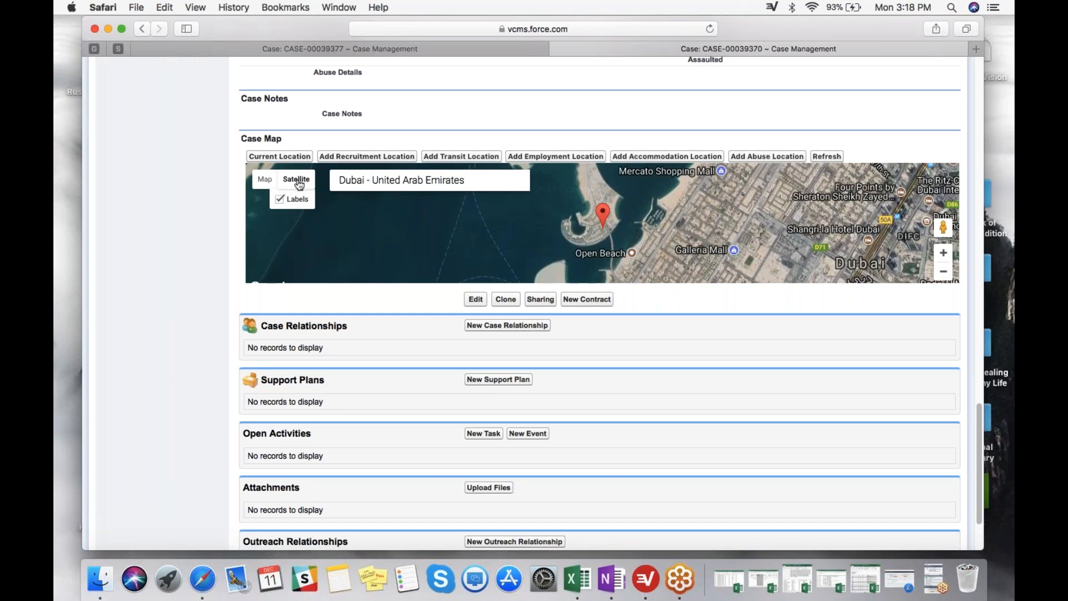
# Save the Dubai marker as an Employment location with Forced Labor as the type of exploitation, and refresh the case.
pyautogui.click(566, 163)
pyautogui.click(714, 216)
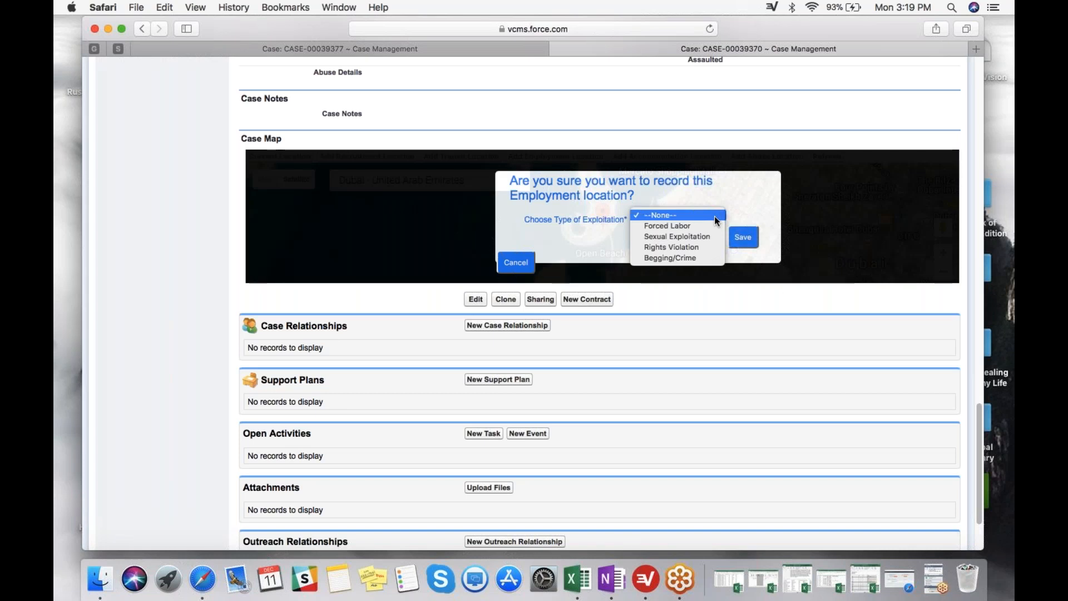
pyautogui.click(710, 225)
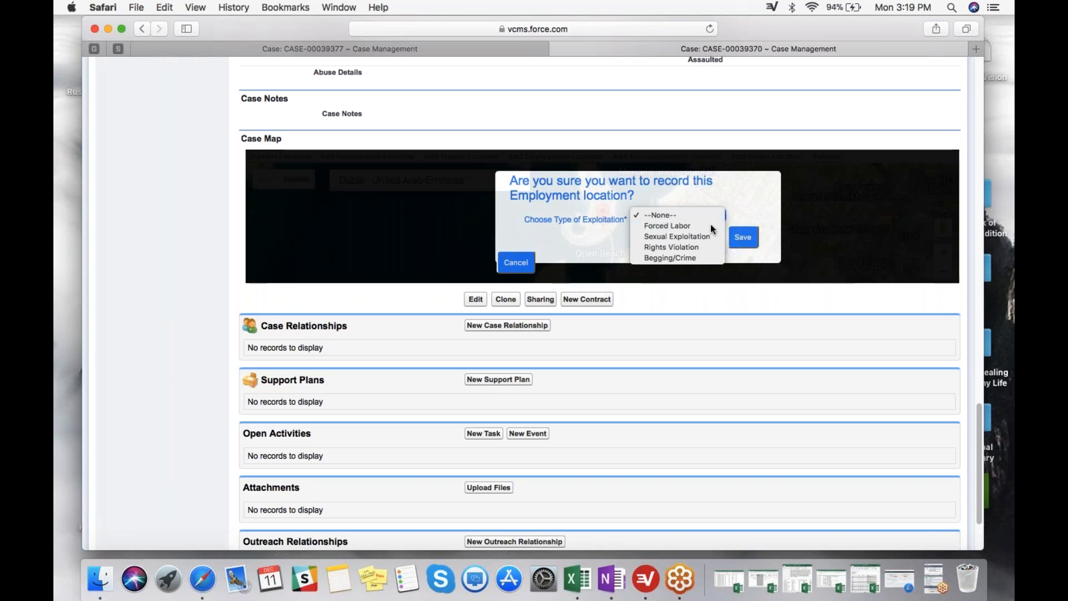
pyautogui.click(746, 241)
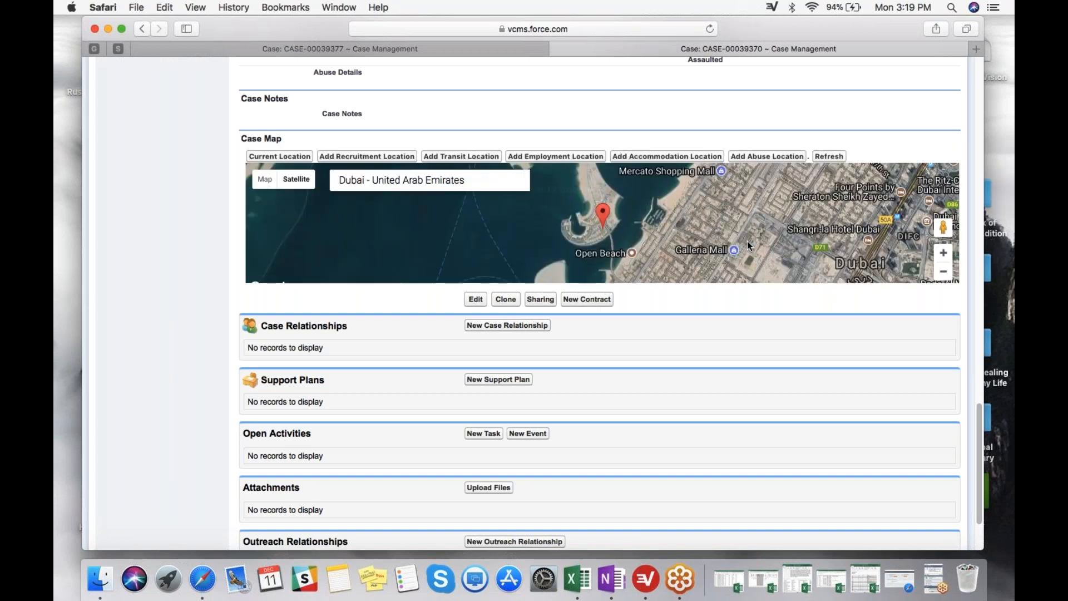
pyautogui.click(831, 159)
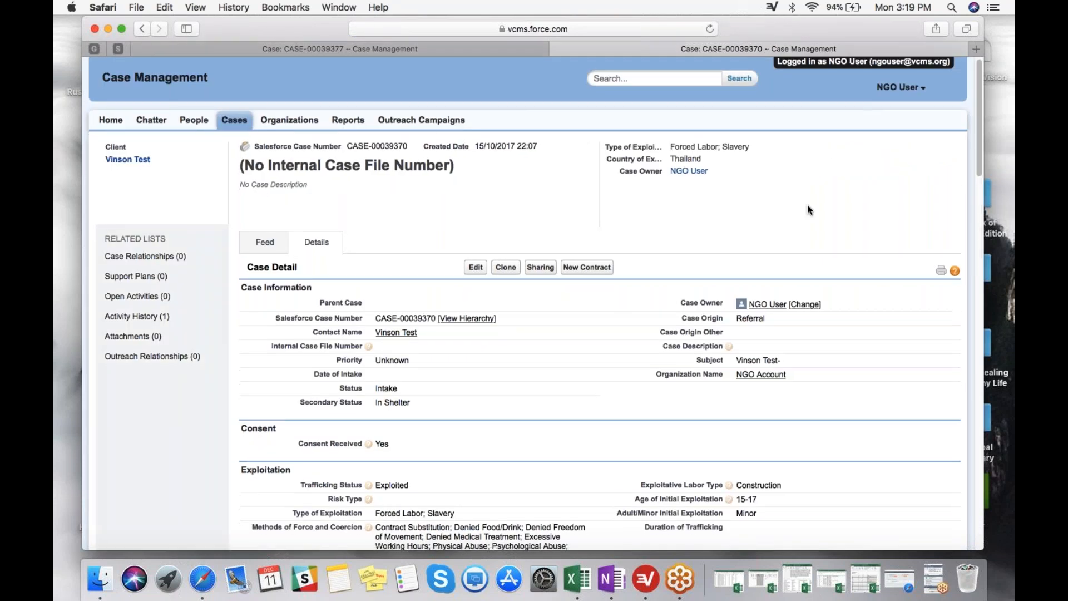
# Locate Quezon City, NCR, Philippines, on the refreshed Case Map by address.
pyautogui.scroll(-8, 808, 209)
pyautogui.scroll(-15, 807, 216)
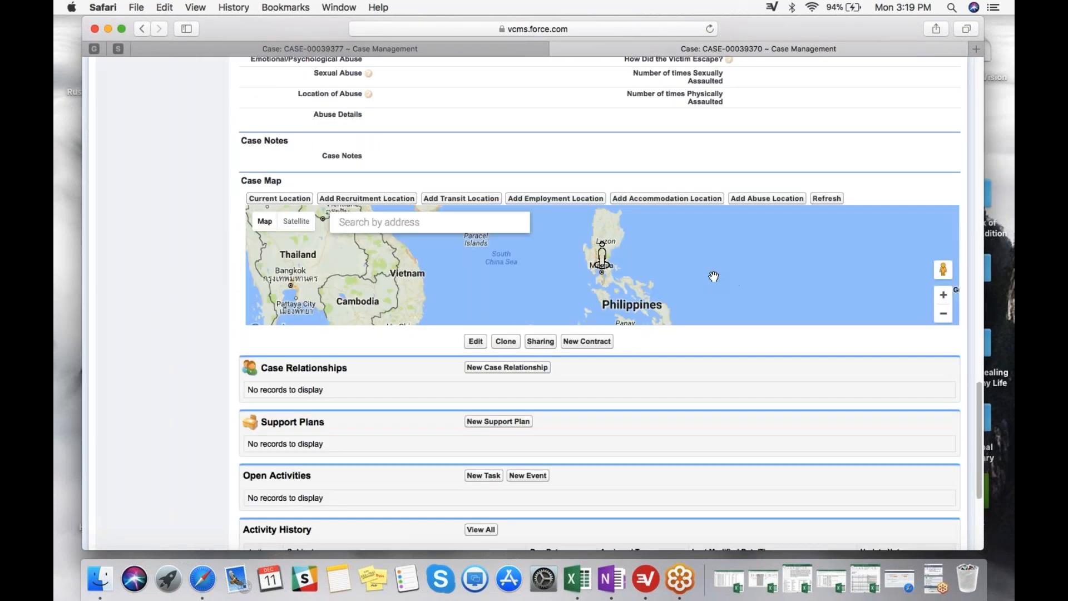
pyautogui.click(944, 295)
pyautogui.click(944, 296)
pyautogui.click(944, 295)
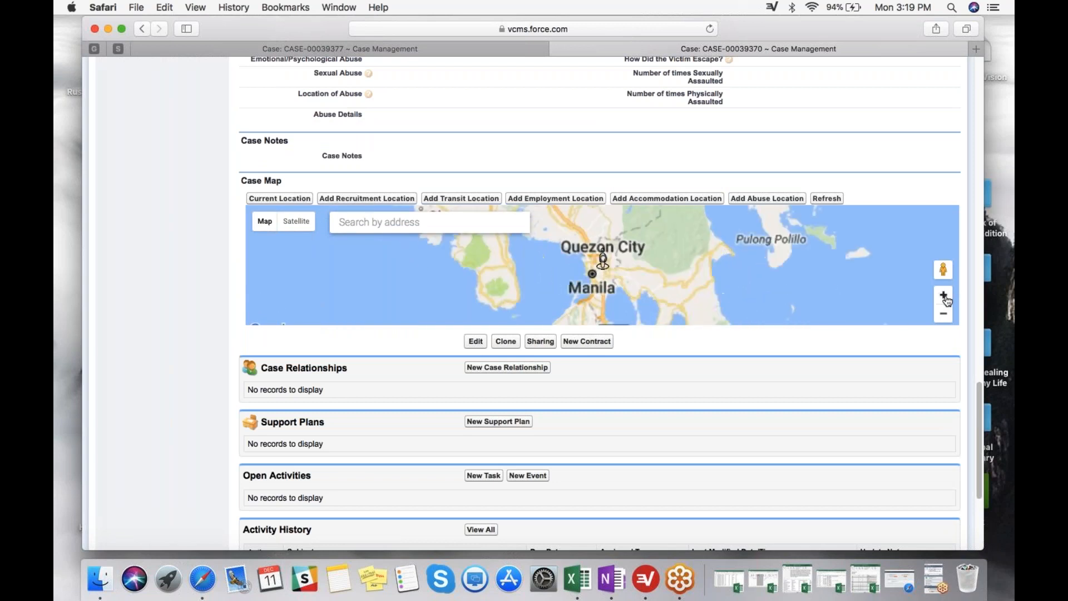
pyautogui.click(944, 296)
pyautogui.click(944, 296)
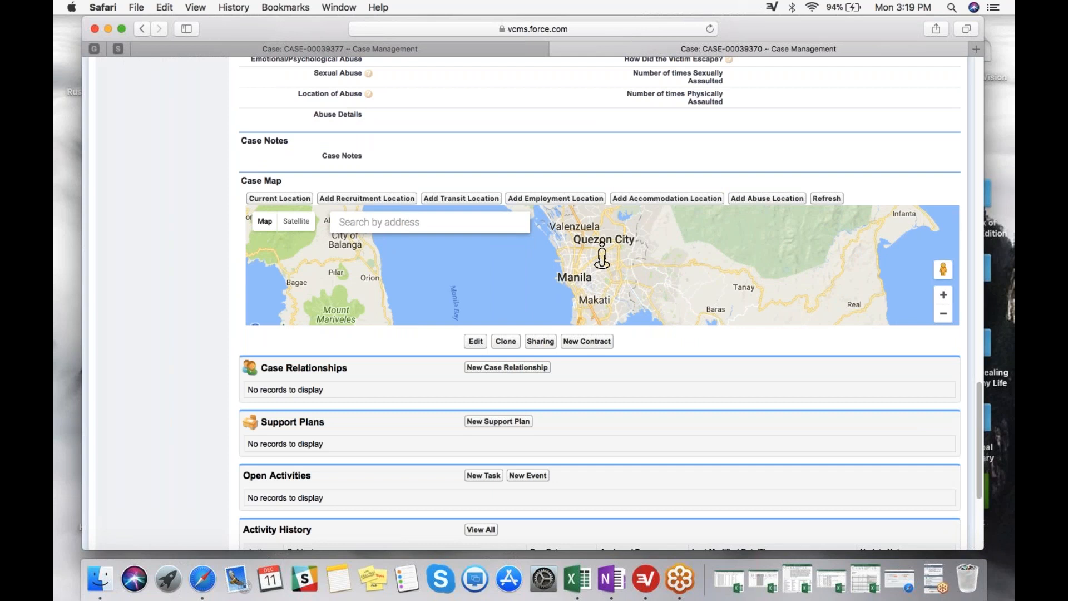
pyautogui.click(375, 220)
pyautogui.write('quezon')
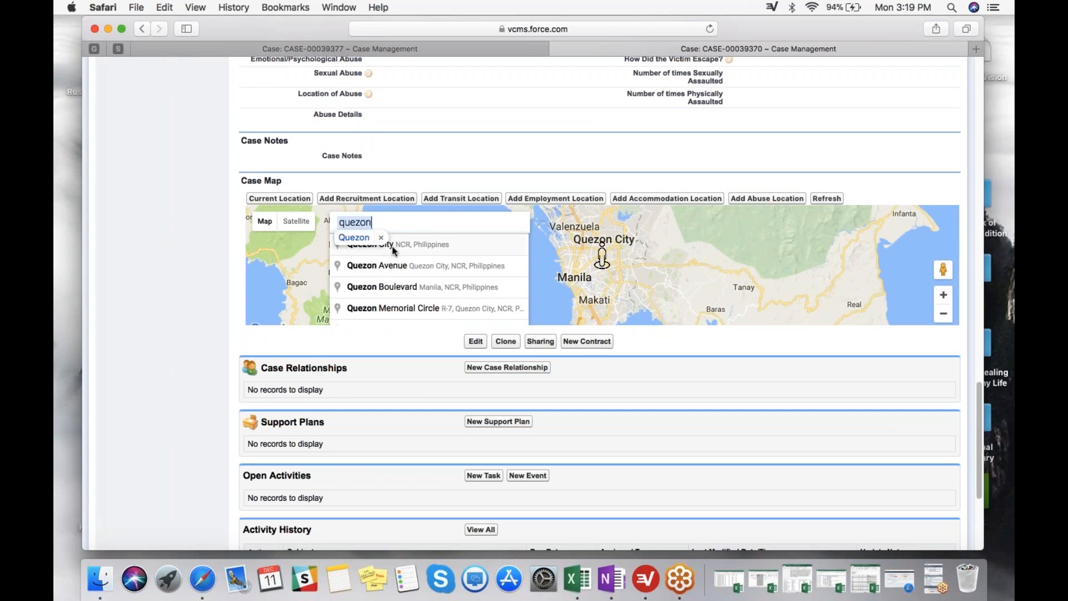
pyautogui.click(392, 244)
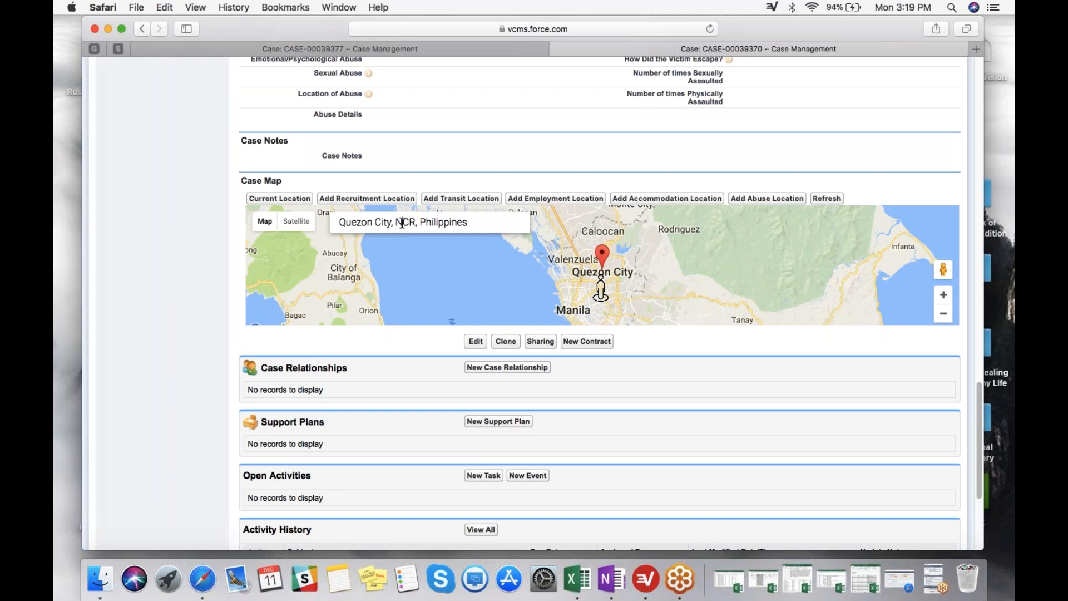
# Save the Quezon City marker as the case's Recruitment location and refresh the case.
pyautogui.click(363, 198)
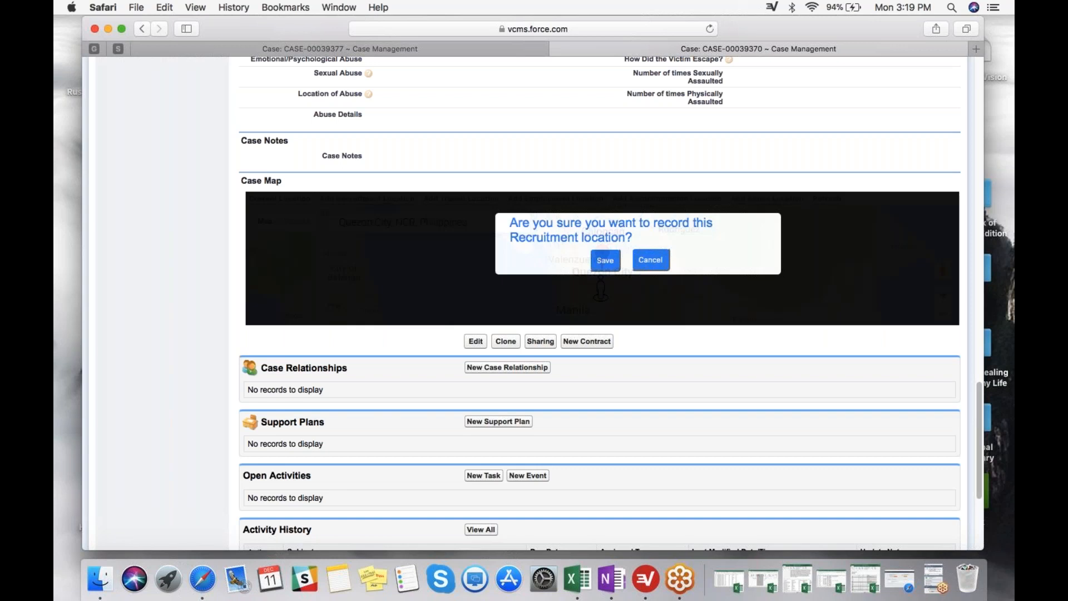
pyautogui.click(606, 262)
pyautogui.click(833, 198)
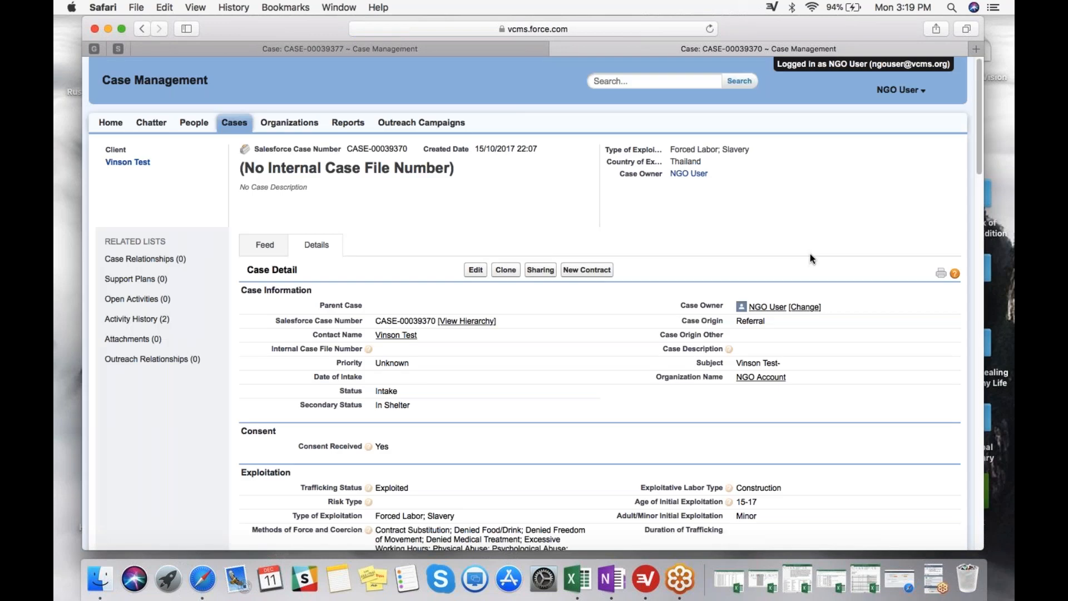
# Examine the employment, recruitment and place of origin markers across Asia on the refreshed Case Map.
pyautogui.scroll(-15, 810, 254)
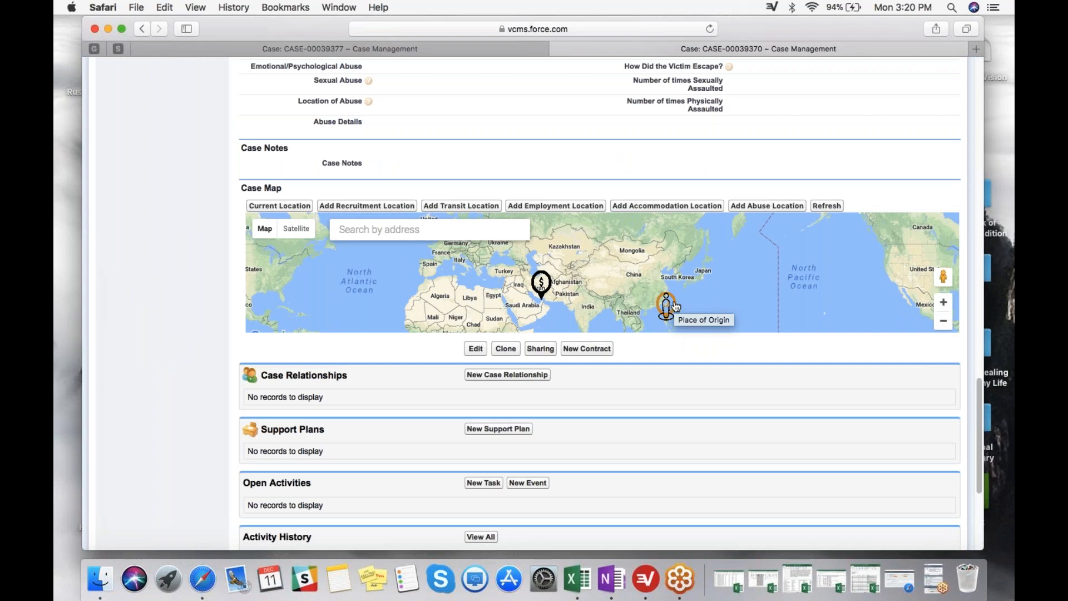
pyautogui.click(943, 302)
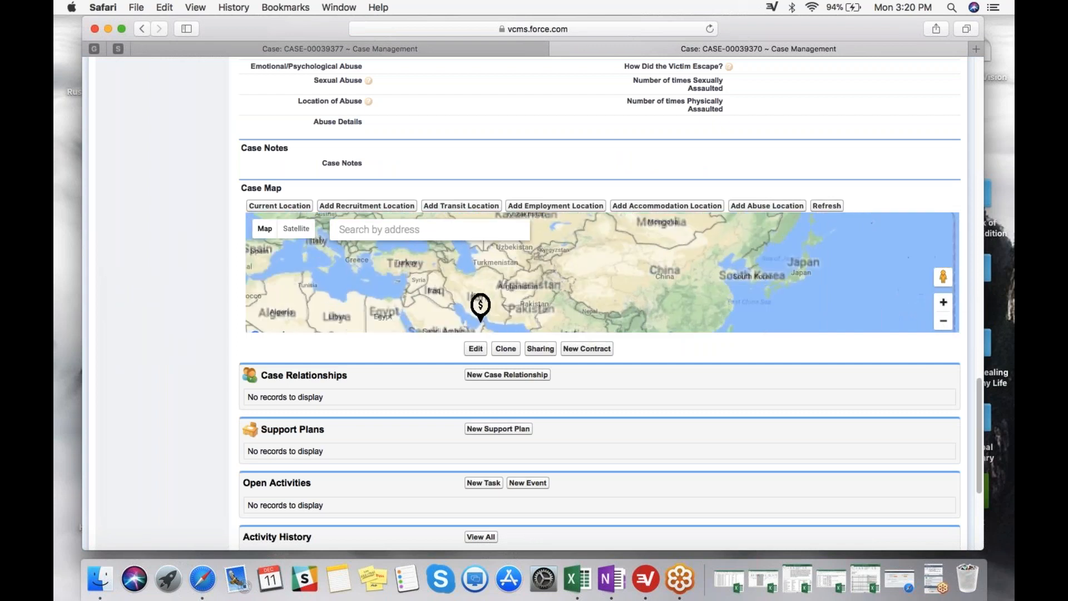
pyautogui.moveTo(725, 329); pyautogui.dragTo(721, 278)
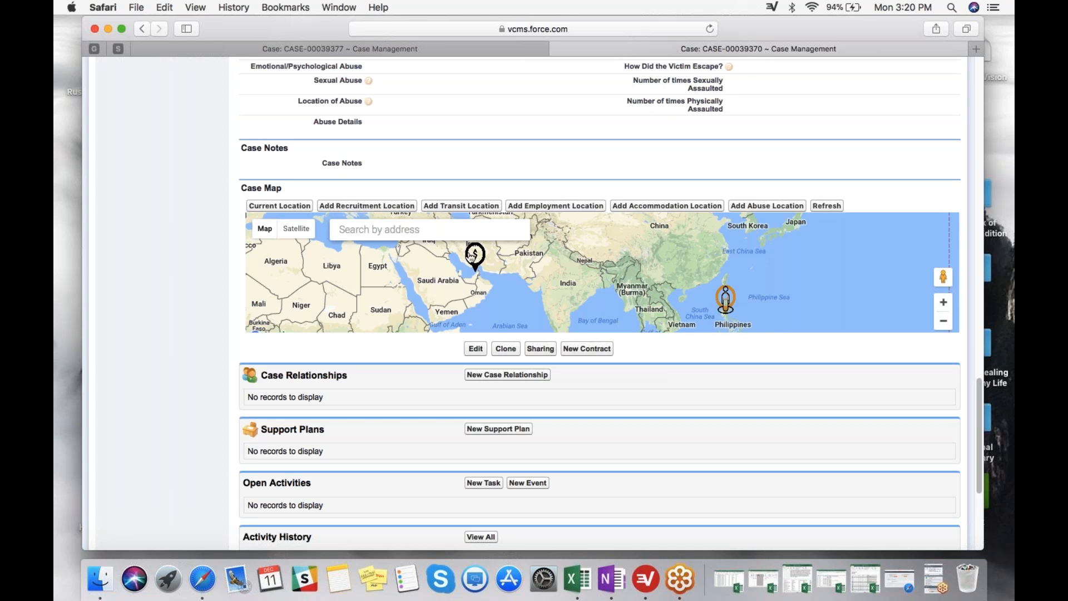
pyautogui.moveTo(472, 257)
pyautogui.moveTo(529, 273); pyautogui.dragTo(539, 277)
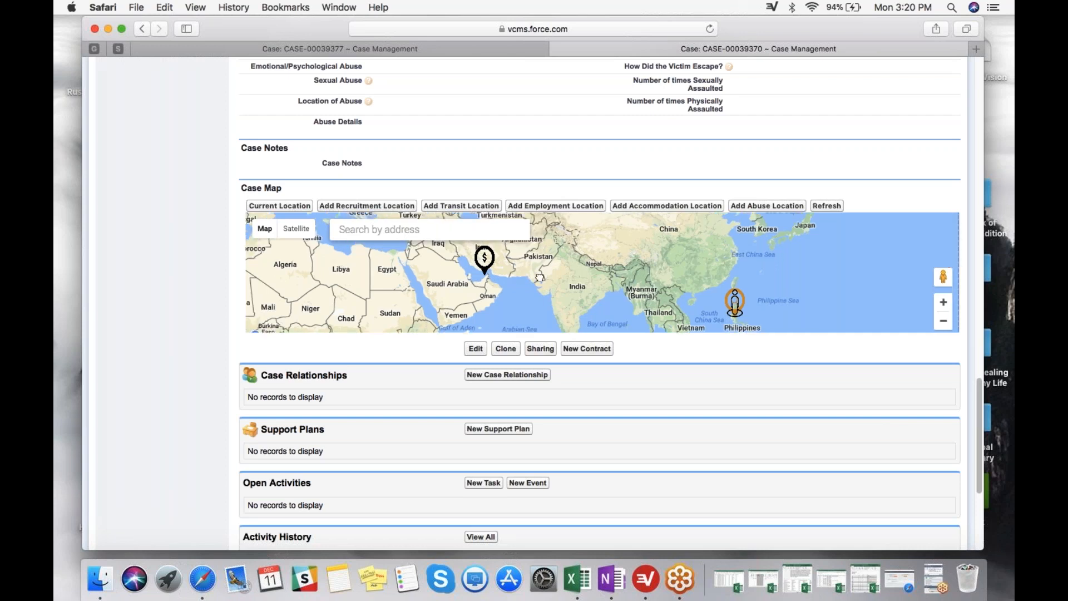
pyautogui.moveTo(540, 277); pyautogui.dragTo(592, 285)
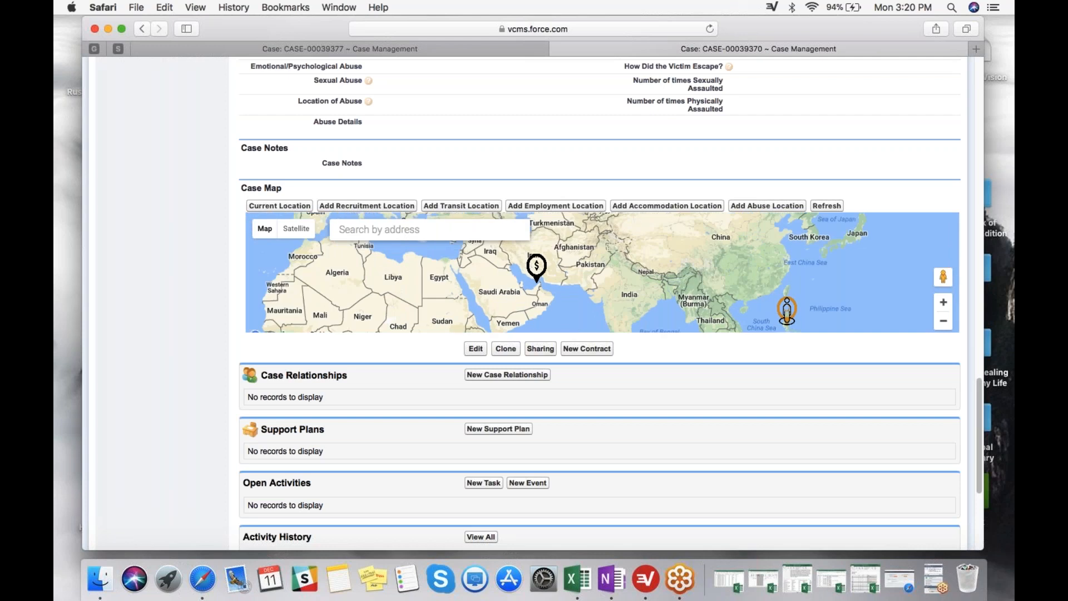
# Place a new marker on the coast by Sharjah, northeast of the Dubai employment marker, on the Case Map.
pyautogui.click(943, 302)
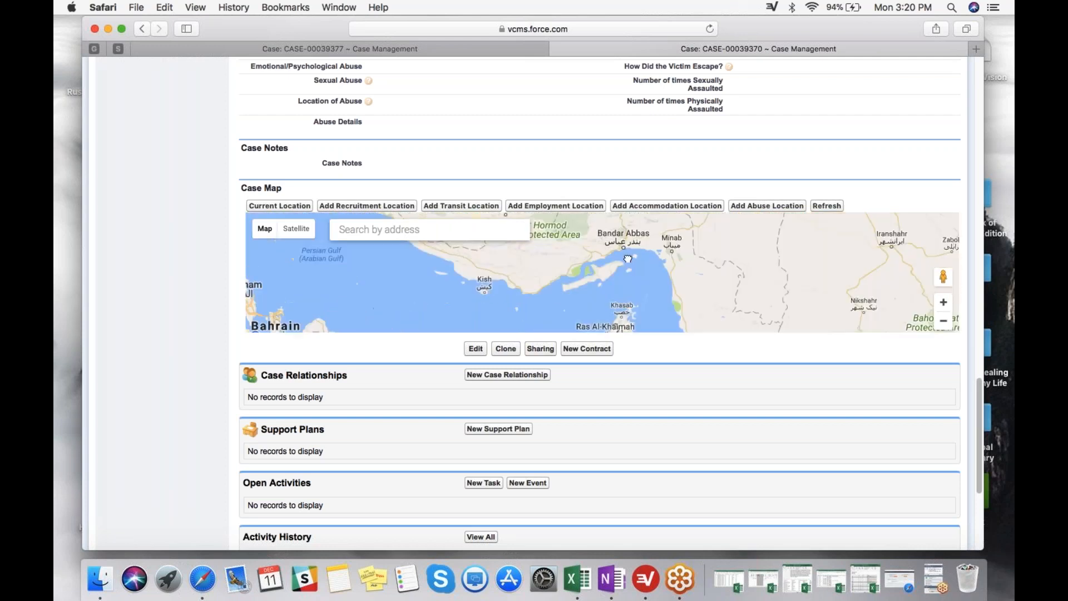
pyautogui.moveTo(627, 259); pyautogui.dragTo(616, 210)
pyautogui.moveTo(657, 399); pyautogui.dragTo(657, 355)
pyautogui.moveTo(649, 306); pyautogui.dragTo(660, 253)
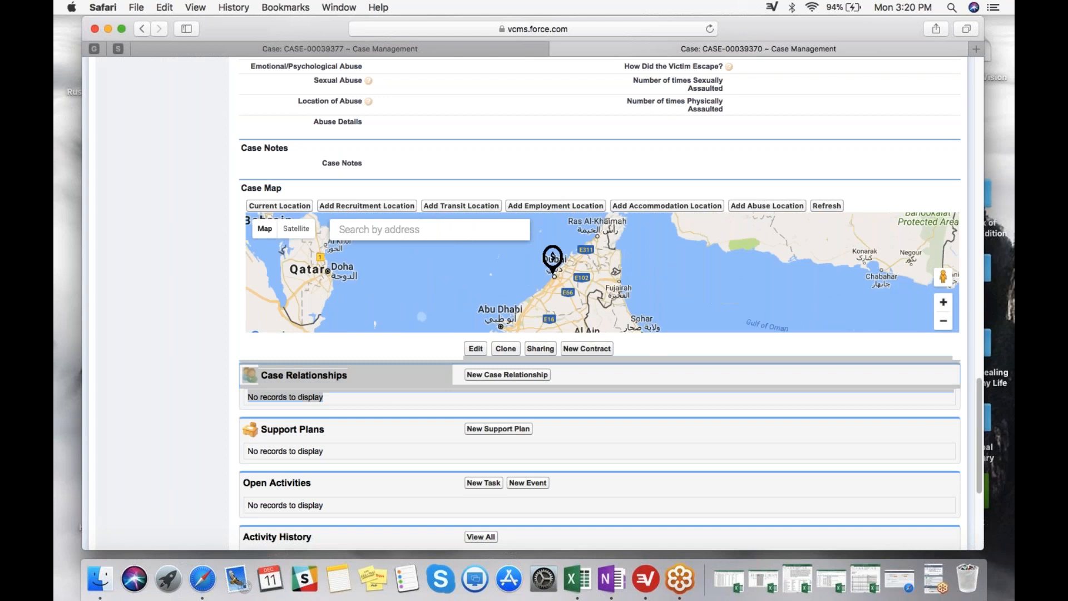
pyautogui.click(944, 303)
pyautogui.click(944, 304)
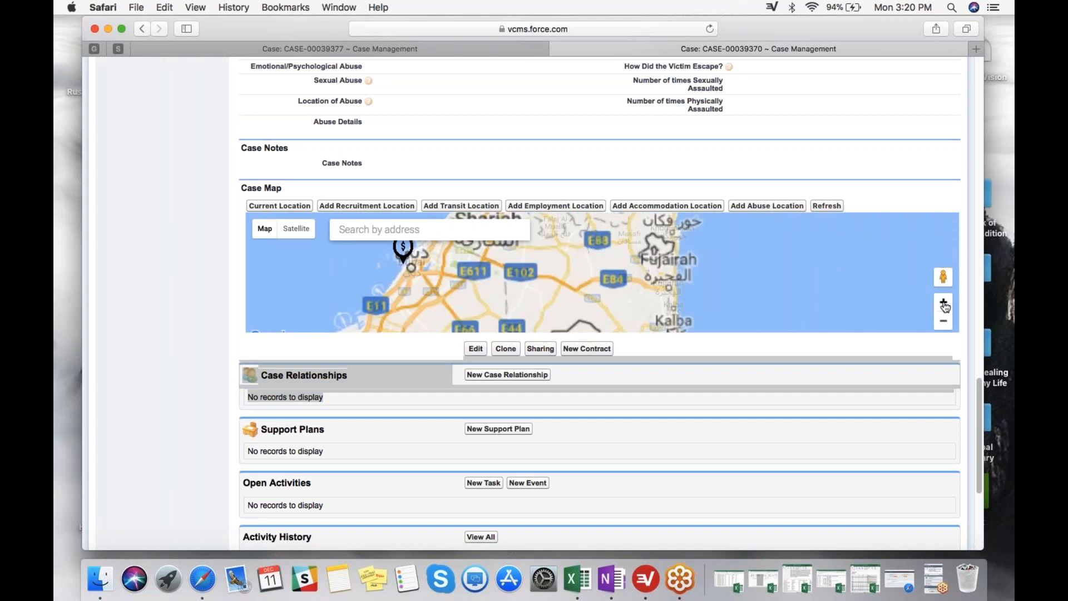
pyautogui.click(944, 304)
pyautogui.moveTo(513, 297)
pyautogui.mouseDown()
pyautogui.moveTo(655, 320)
pyautogui.moveTo(755, 370)
pyautogui.mouseUp()
pyautogui.moveTo(497, 273); pyautogui.dragTo(595, 277)
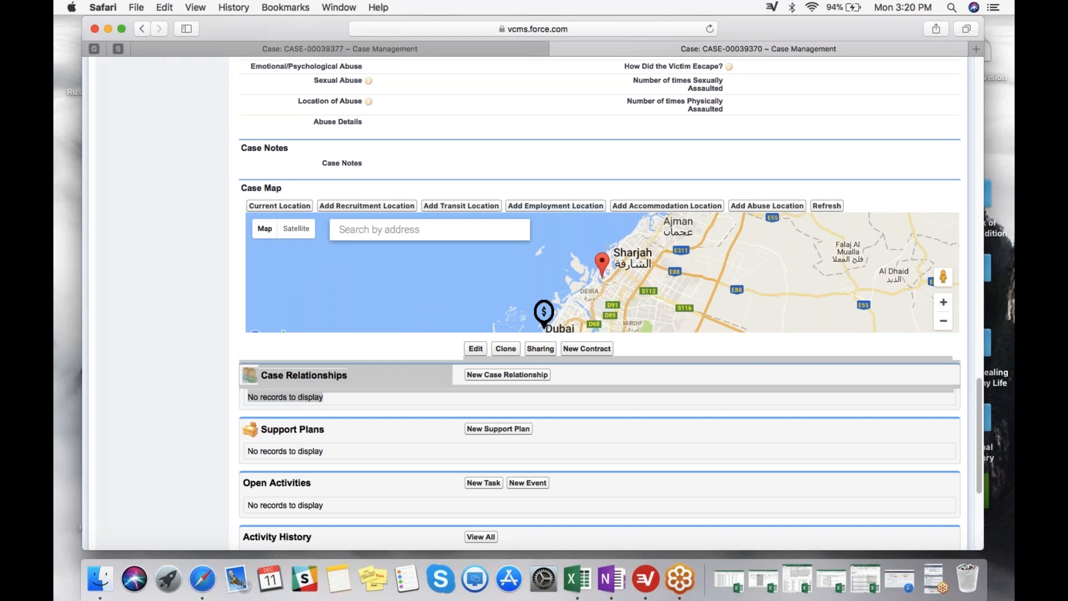
# Save the Sharjah marker as an Employment location with Forced Labor as the type of exploitation and refresh the case.
pyautogui.click(556, 205)
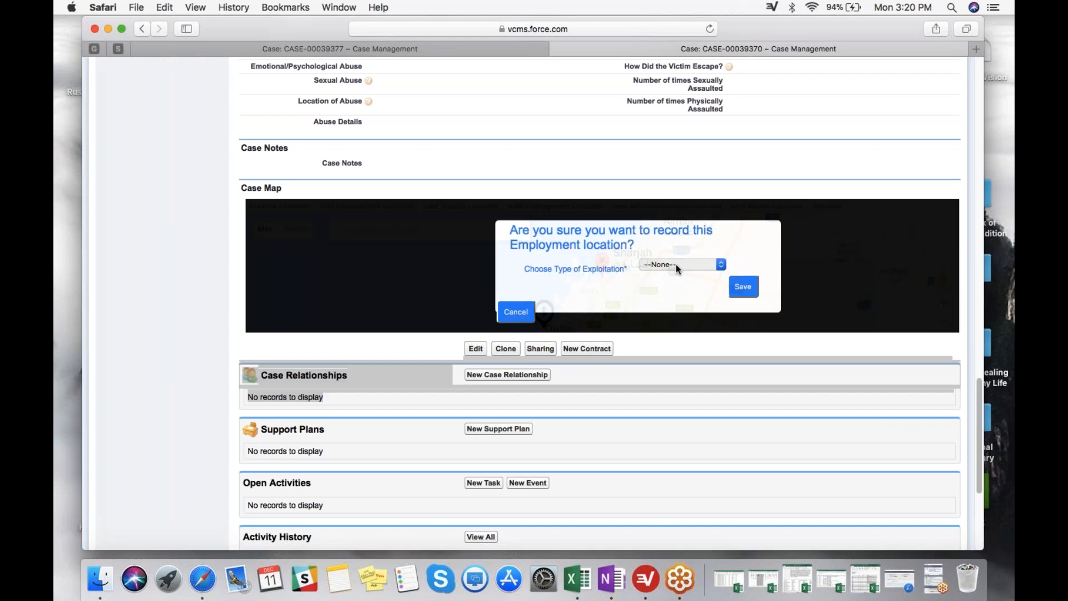
pyautogui.click(676, 265)
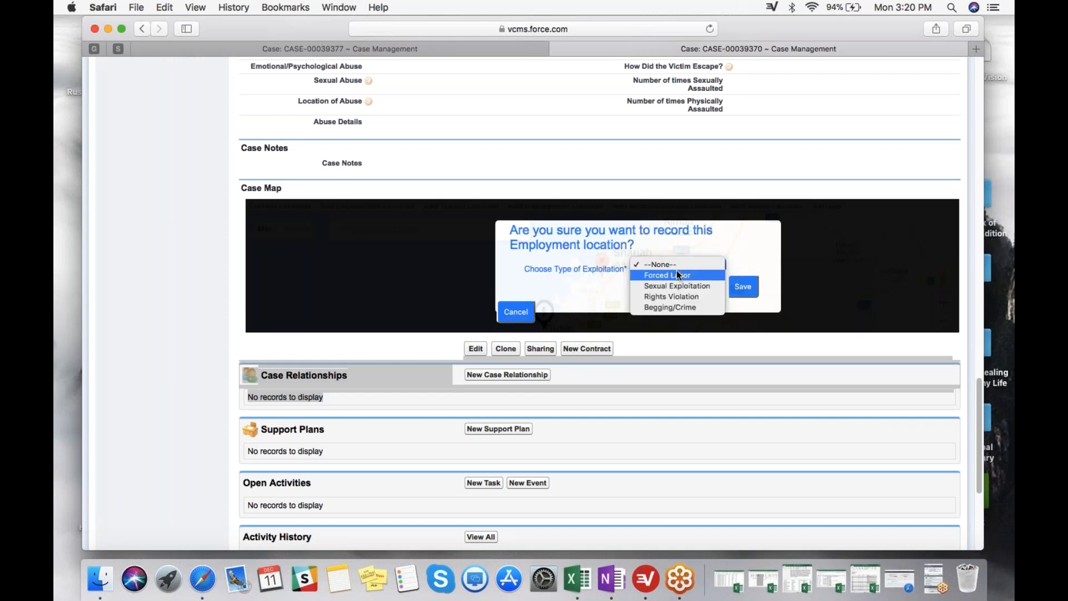
pyautogui.click(676, 272)
pyautogui.click(830, 206)
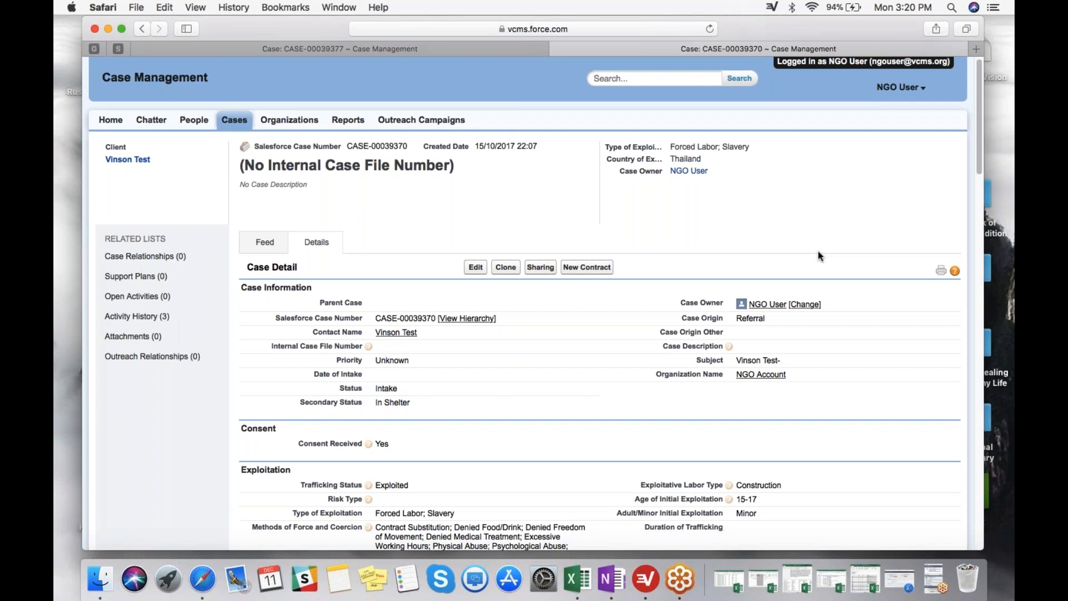
# Review the case's complete Activity History for the employment and recruitment location entries, and return to the case record.
pyautogui.scroll(-12, 818, 252)
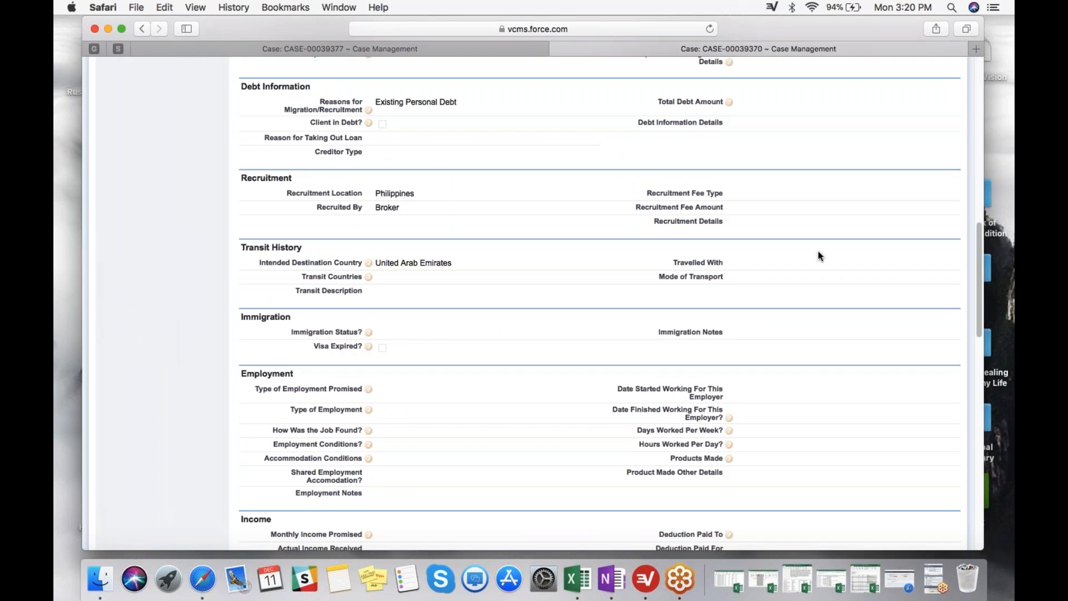
pyautogui.scroll(-2, 818, 256)
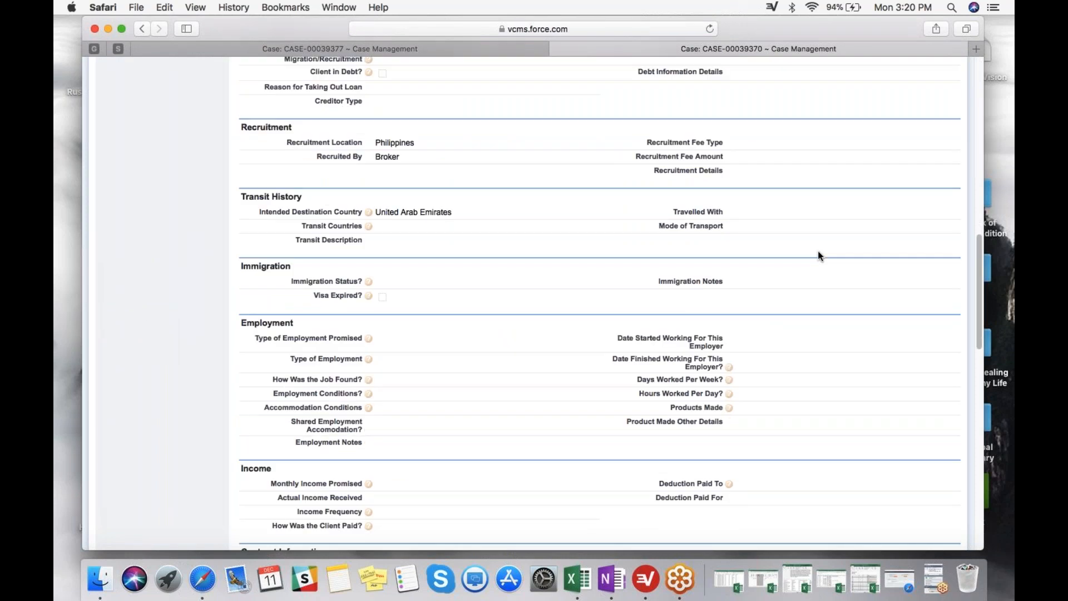
pyautogui.scroll(-15, 817, 253)
pyautogui.scroll(-11, 363, 479)
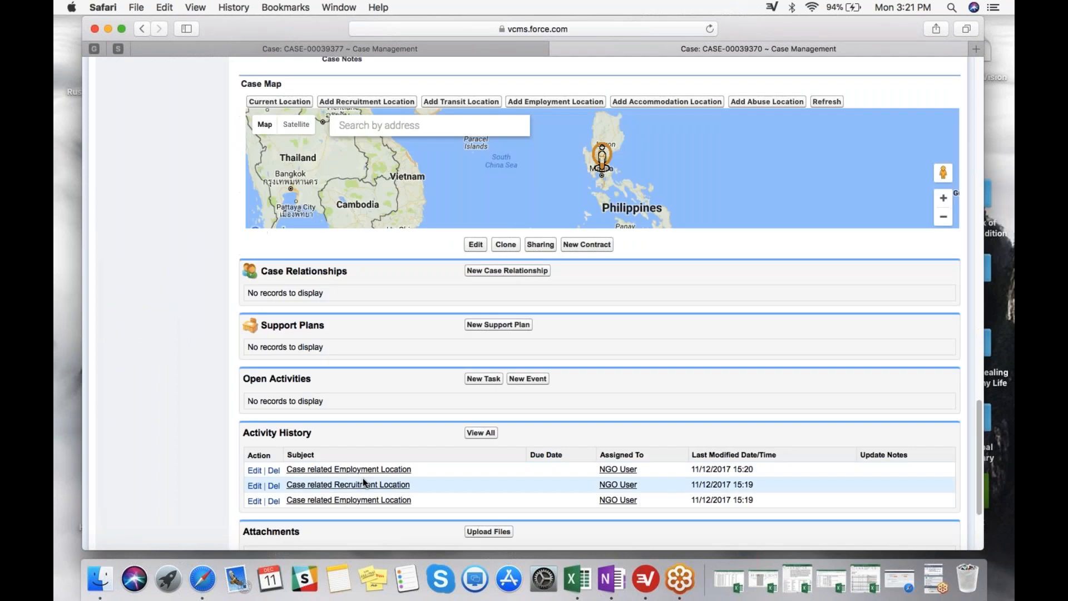
pyautogui.click(481, 432)
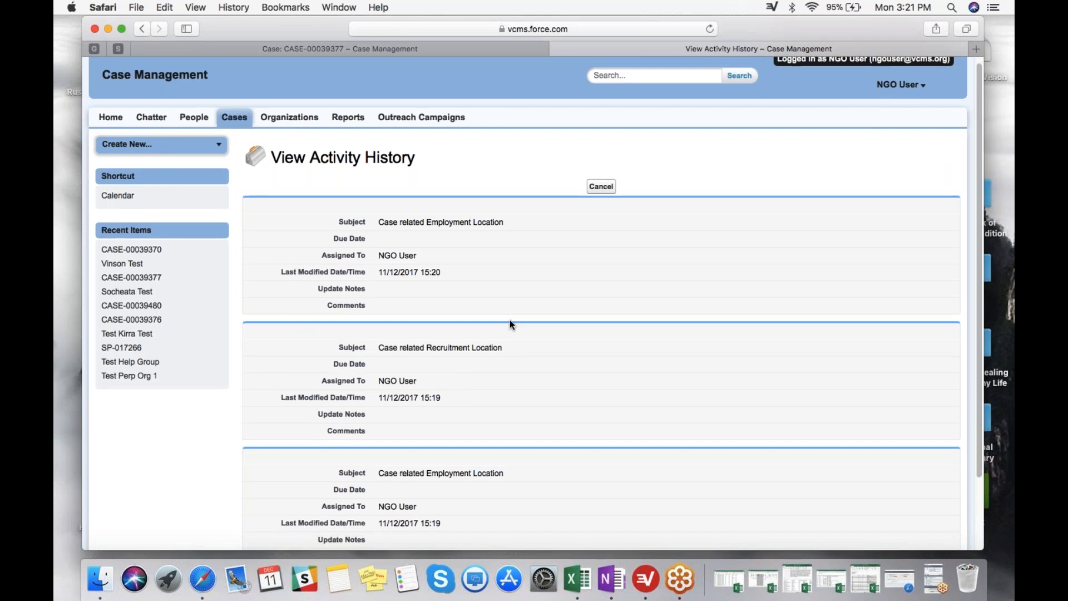
pyautogui.scroll(-1, 510, 319)
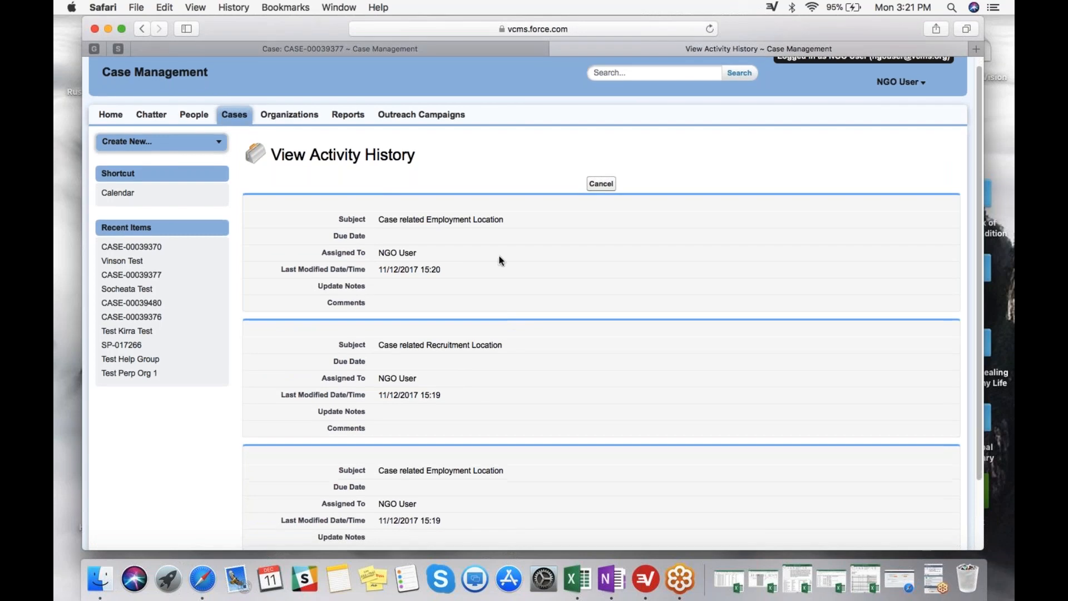
pyautogui.scroll(-3, 499, 260)
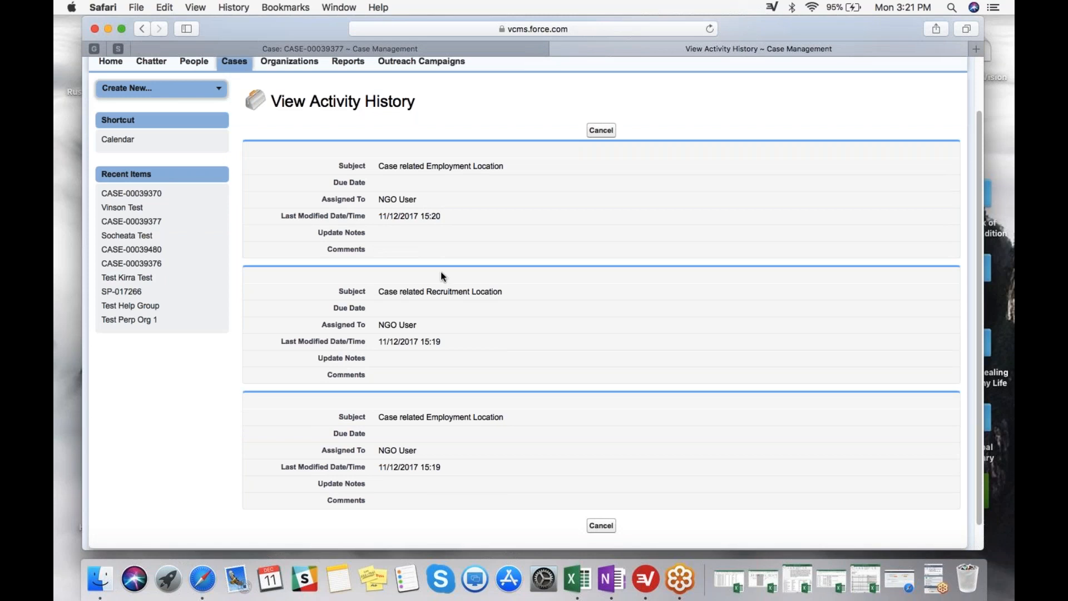
pyautogui.scroll(-2, 500, 293)
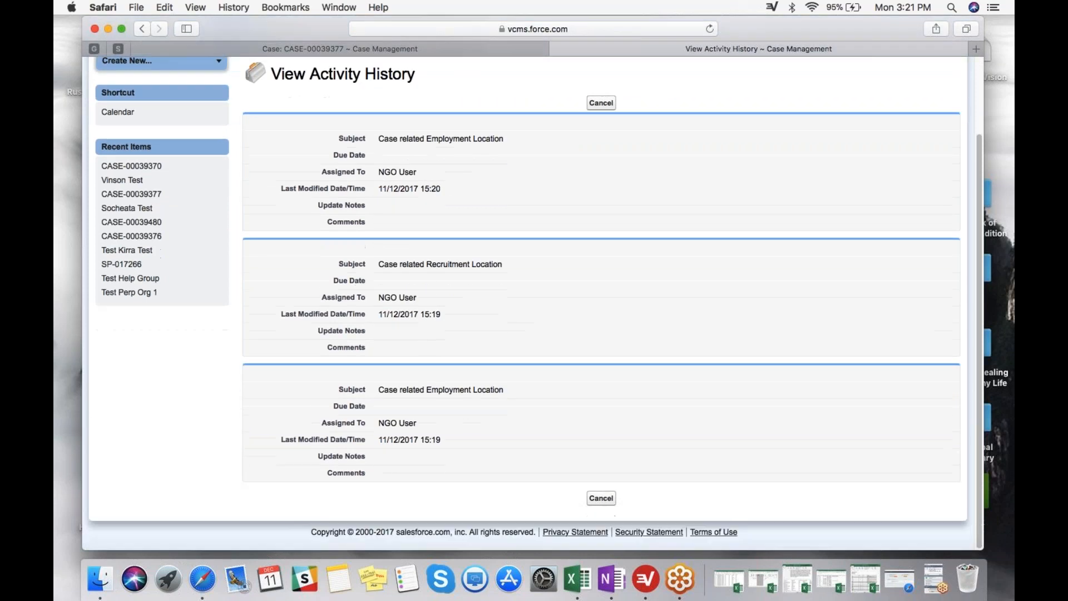
pyautogui.click(599, 498)
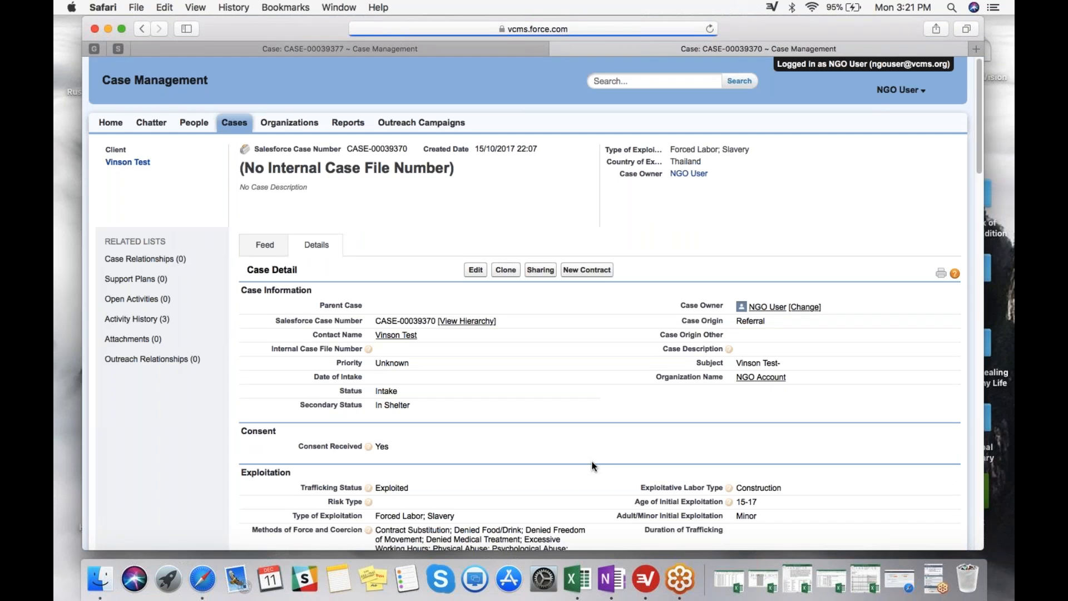
# Examine the Philippines markers on the Case Map and the location entries in the case's Activity History list.
pyautogui.scroll(-1, 593, 466)
pyautogui.scroll(-3, 590, 453)
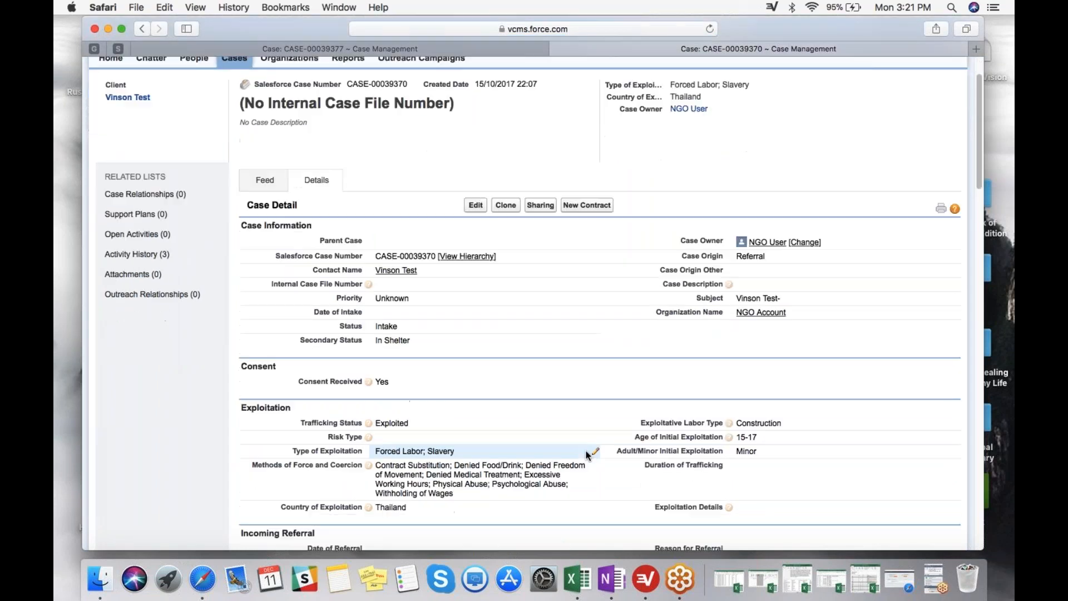
pyautogui.scroll(-10, 589, 455)
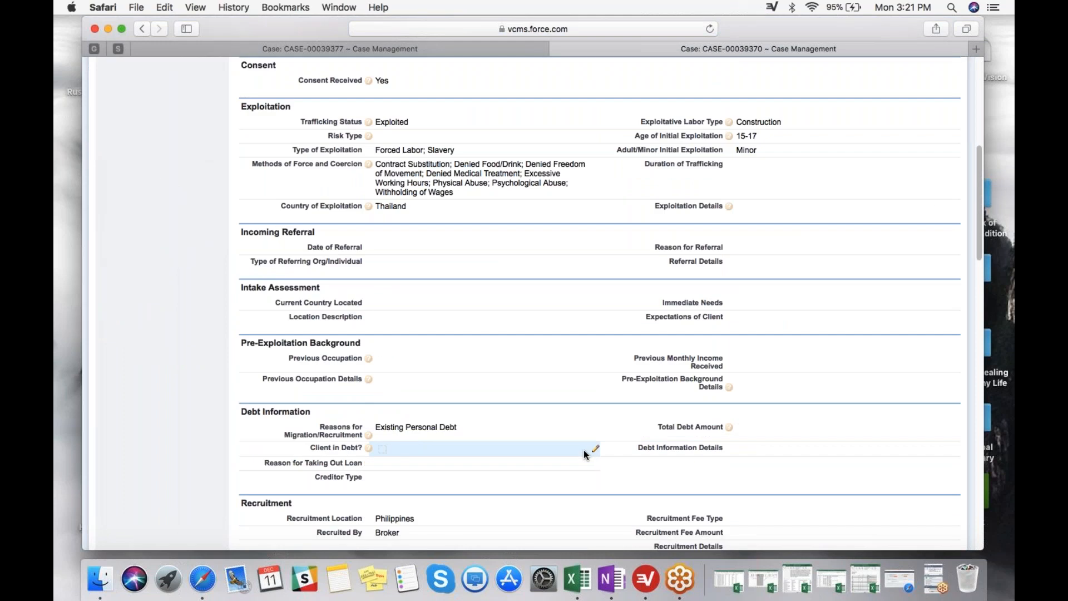
pyautogui.scroll(-15, 583, 450)
pyautogui.scroll(-1, 583, 450)
pyautogui.moveTo(602, 366); pyautogui.dragTo(695, 360)
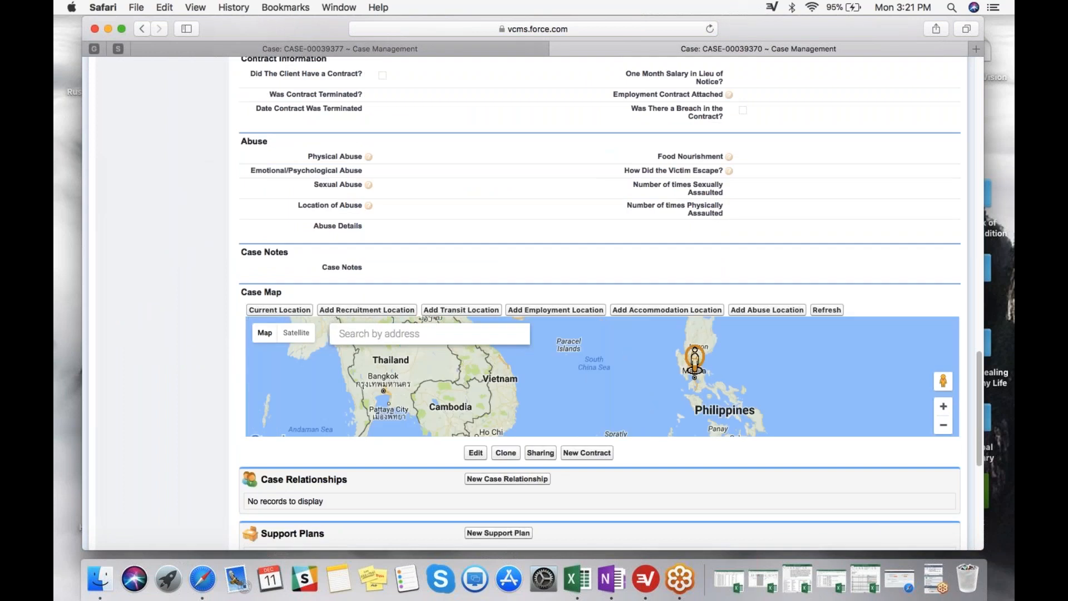
pyautogui.scroll(-1, 695, 359)
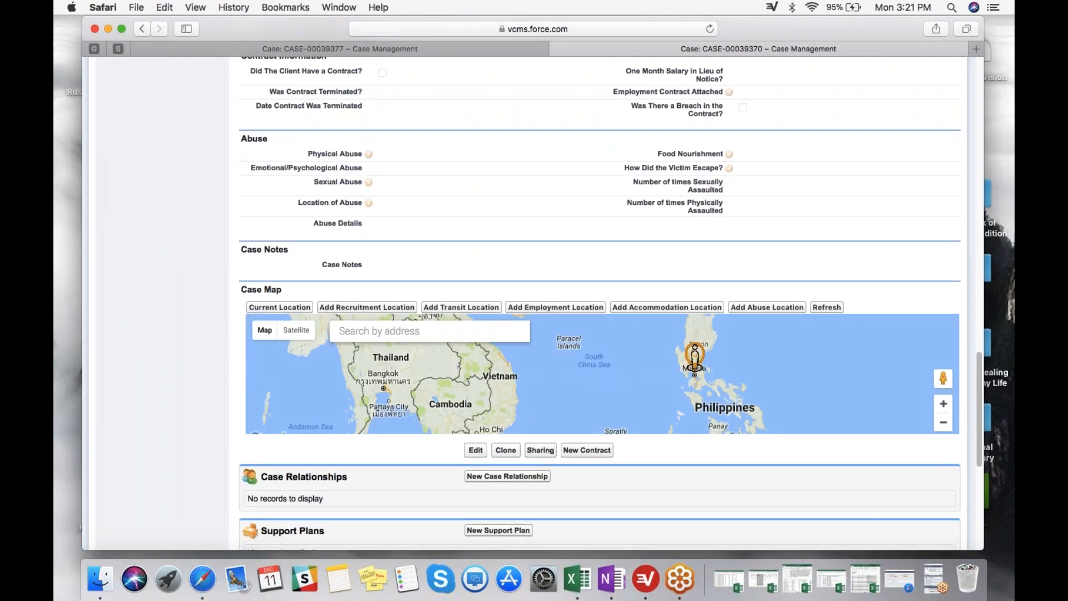
pyautogui.scroll(-1, 695, 359)
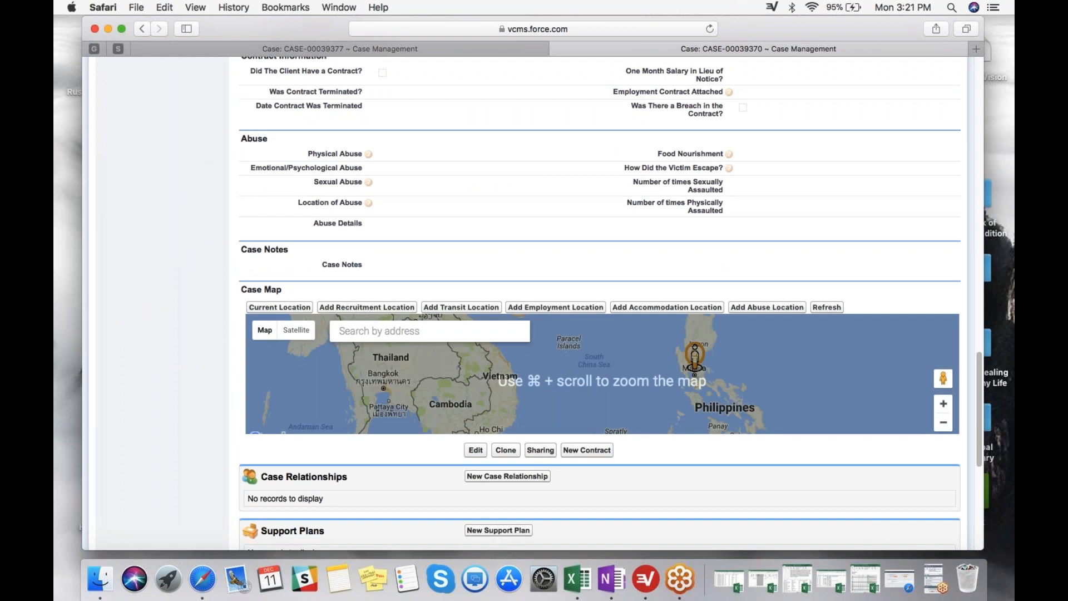
pyautogui.scroll(-3, 695, 358)
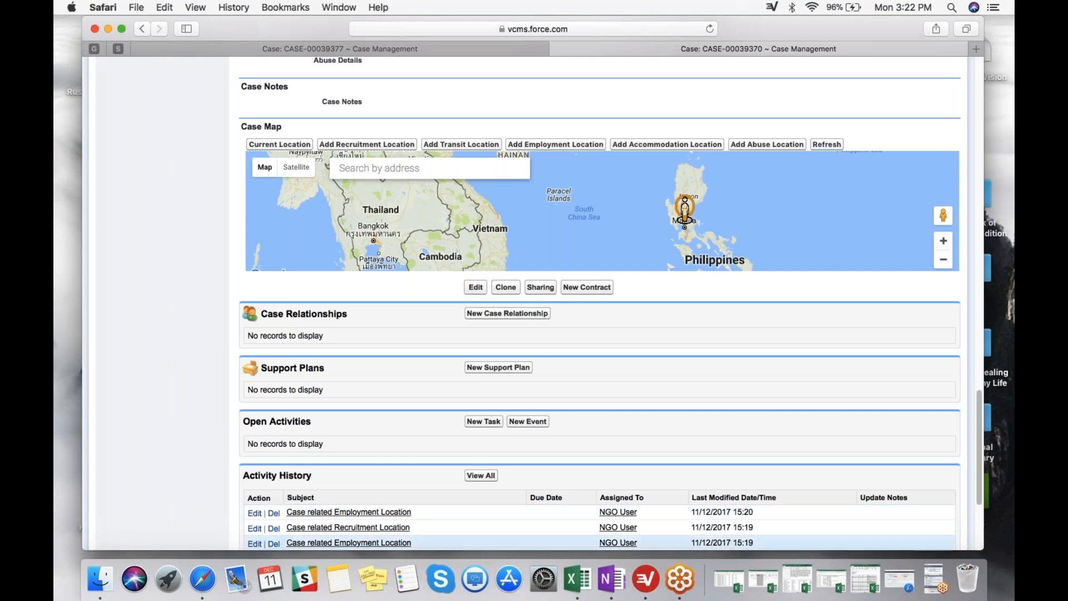
# Switch to GoToMeeting and restore its minimized window.
pyautogui.click(687, 569)
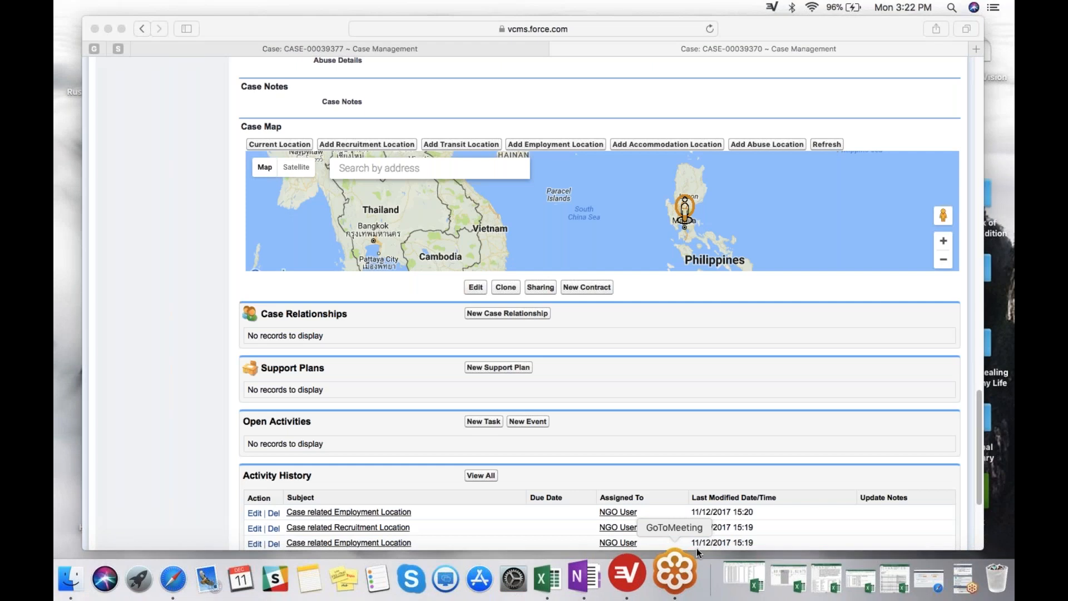
pyautogui.click(938, 584)
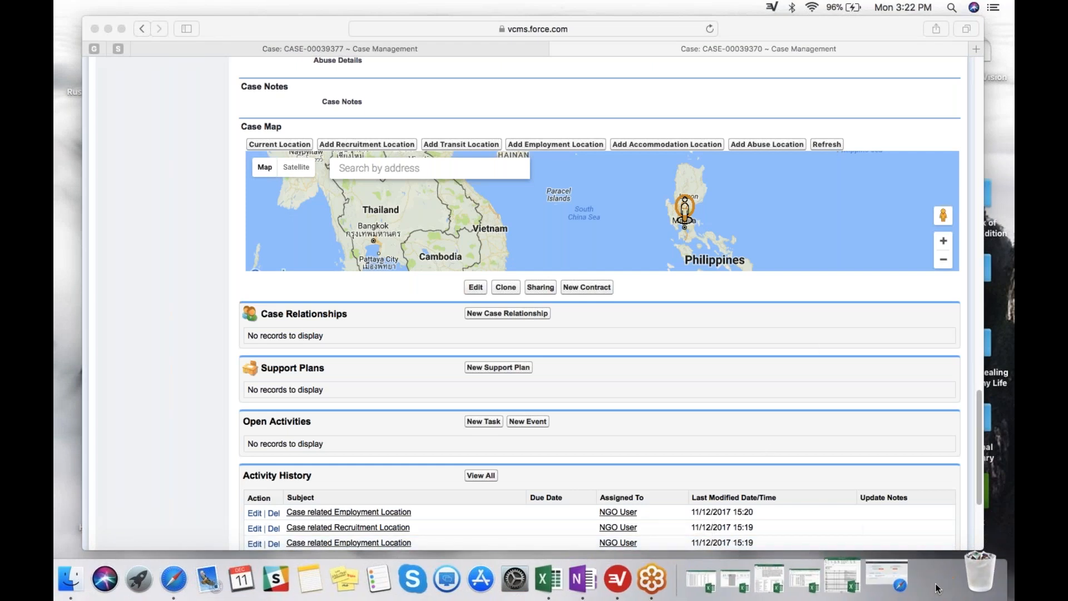